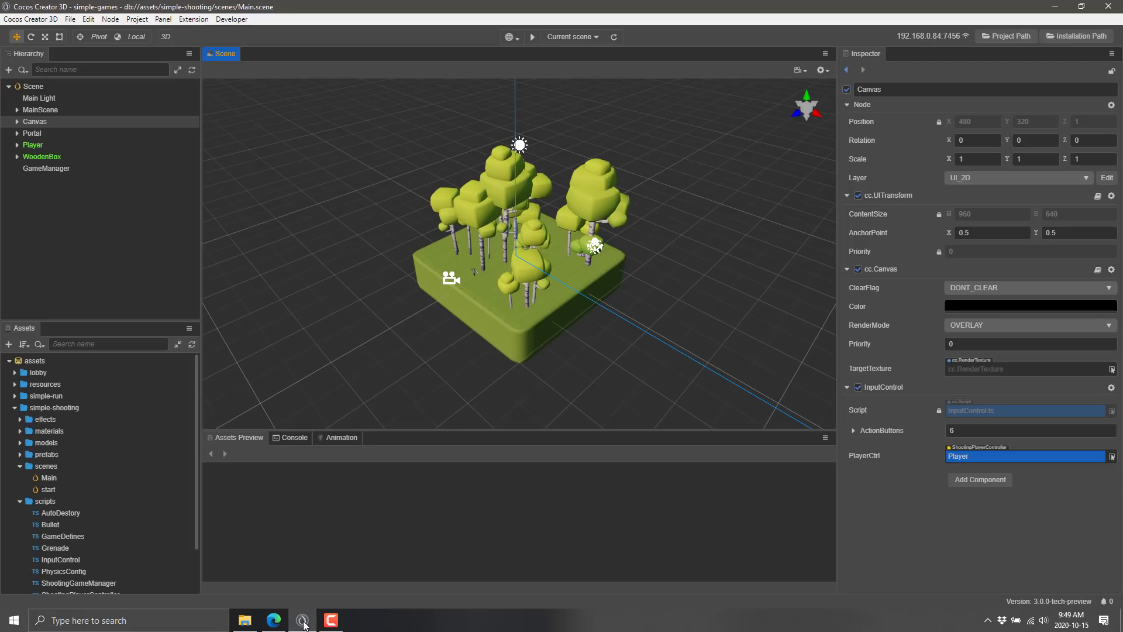
Fly the scene camera among the trees to the player figure, then show Main Light's settings
mouse_move(244, 620)
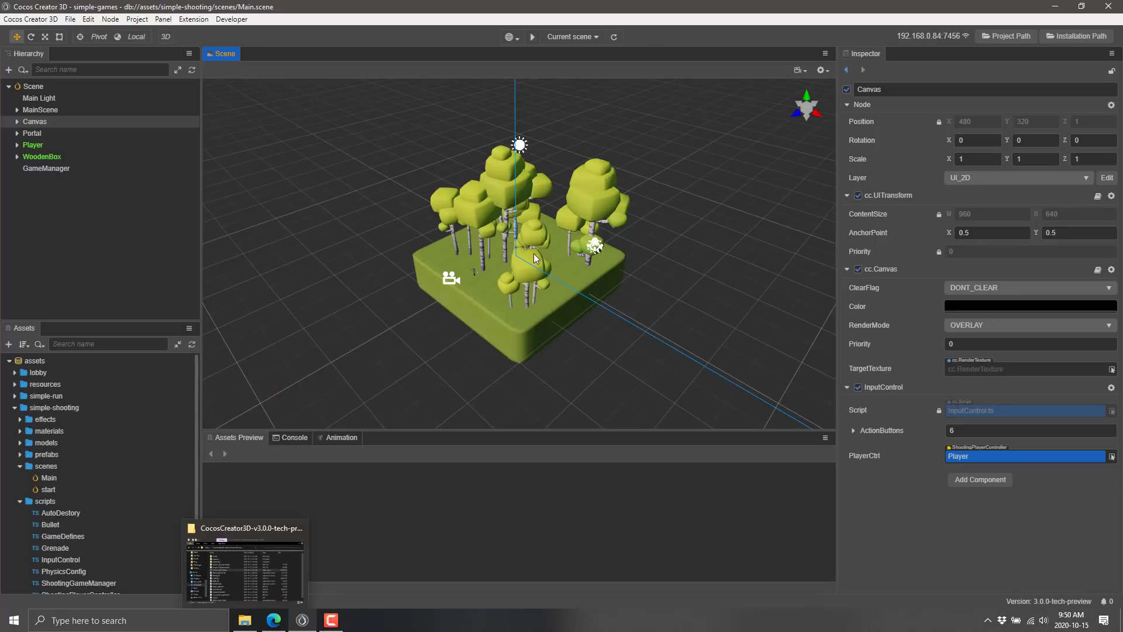
left_click(350, 311)
right_click_drag(417, 320, 394, 301)
key("w")
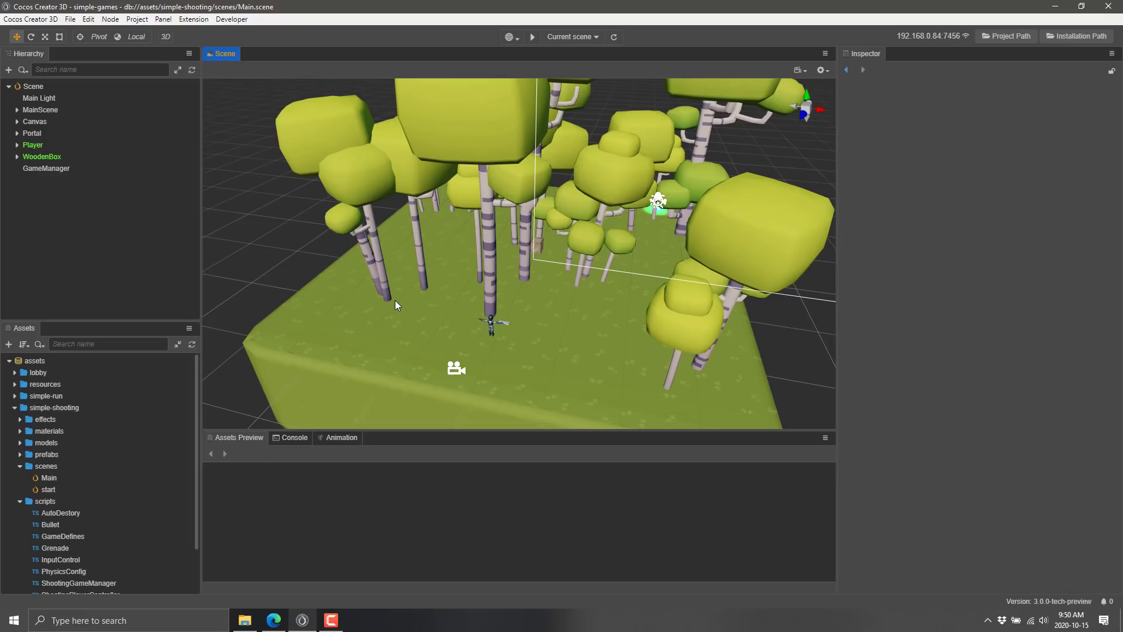
right_click_drag(461, 268, 531, 252)
key("w")
key("s")
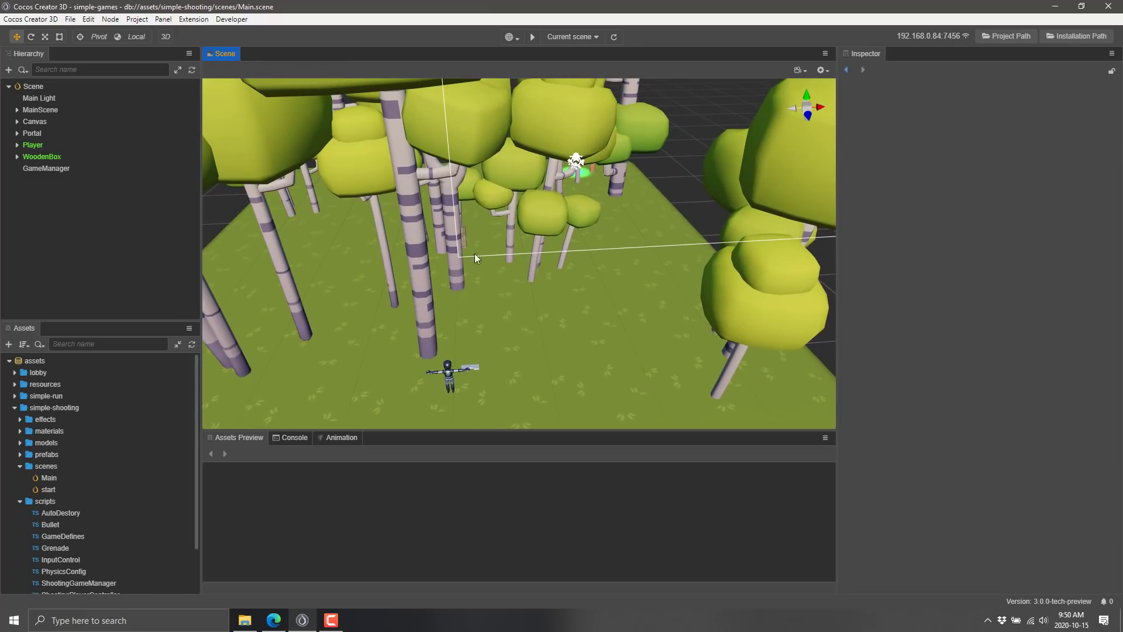
left_click(38, 98)
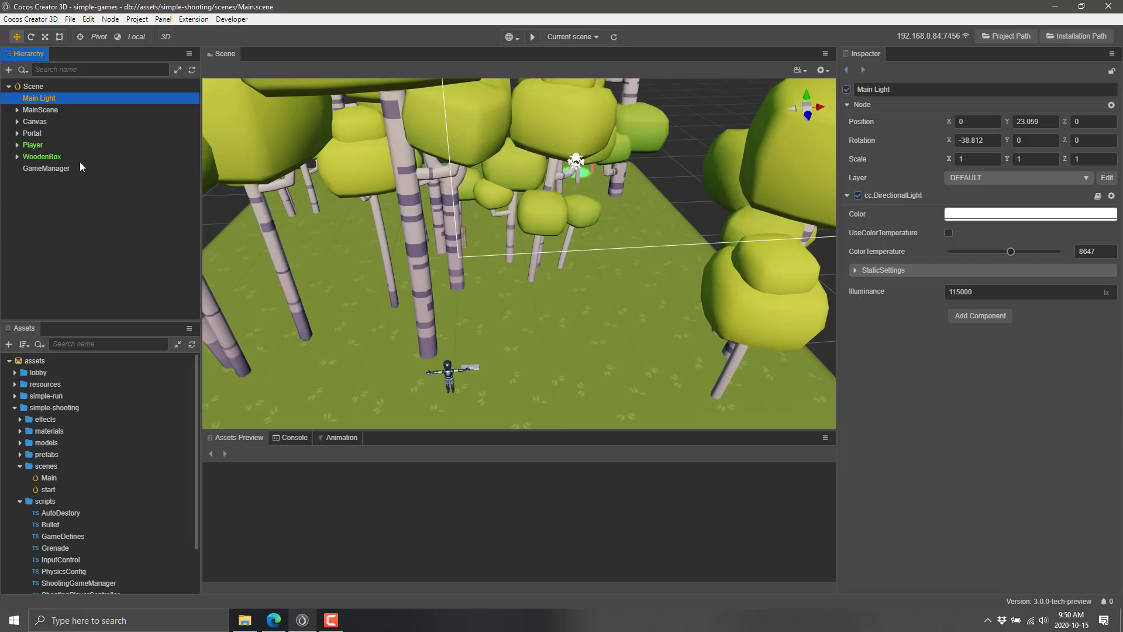
Select the Player's nested Camera node, review its Iso options and collapse its Inspector sections
left_click(17, 145)
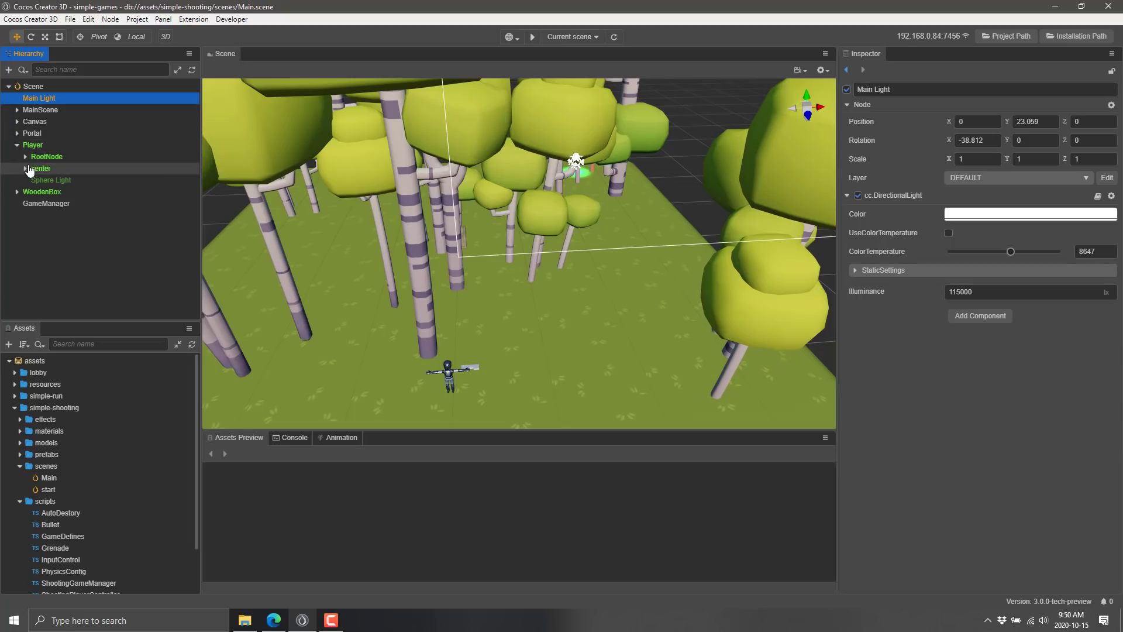
left_click(25, 168)
left_click(35, 180)
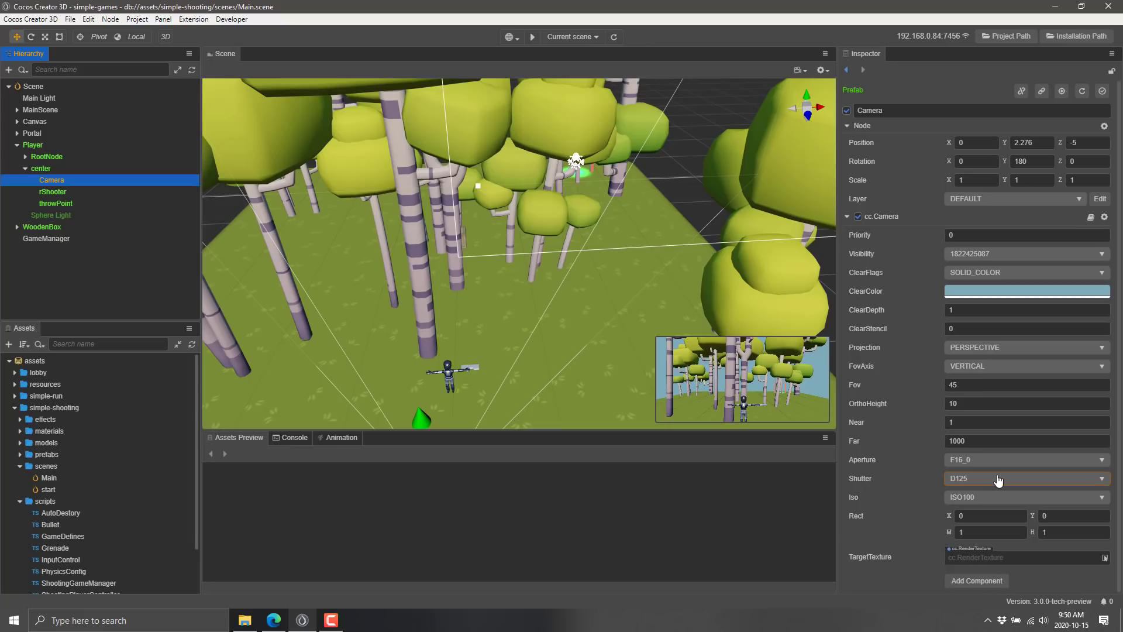
left_click(1002, 502)
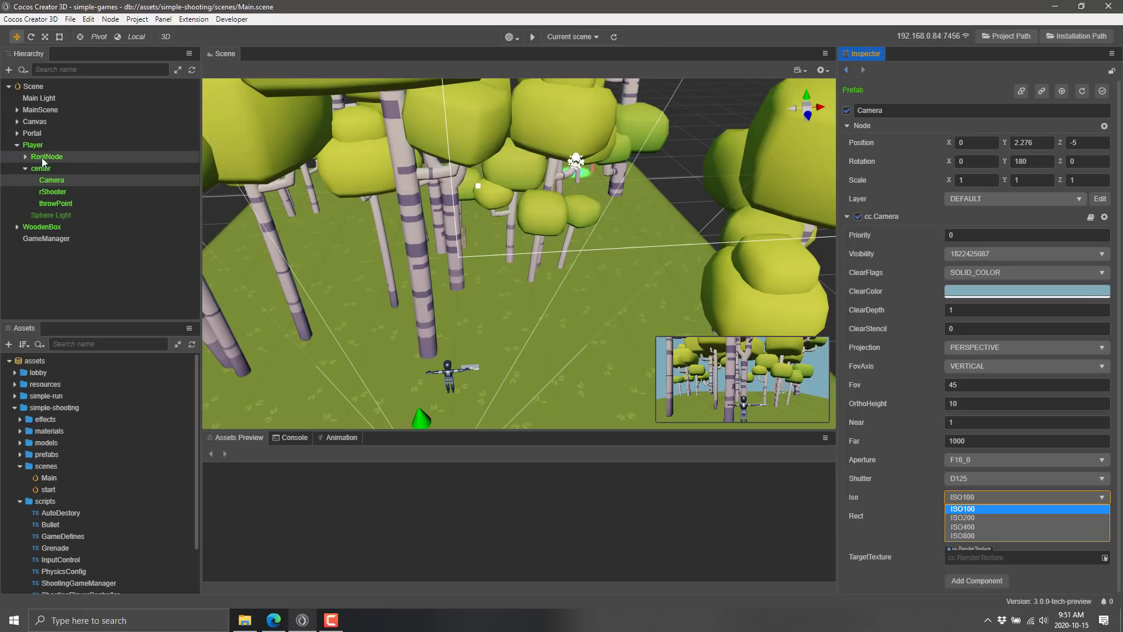
left_click(848, 216)
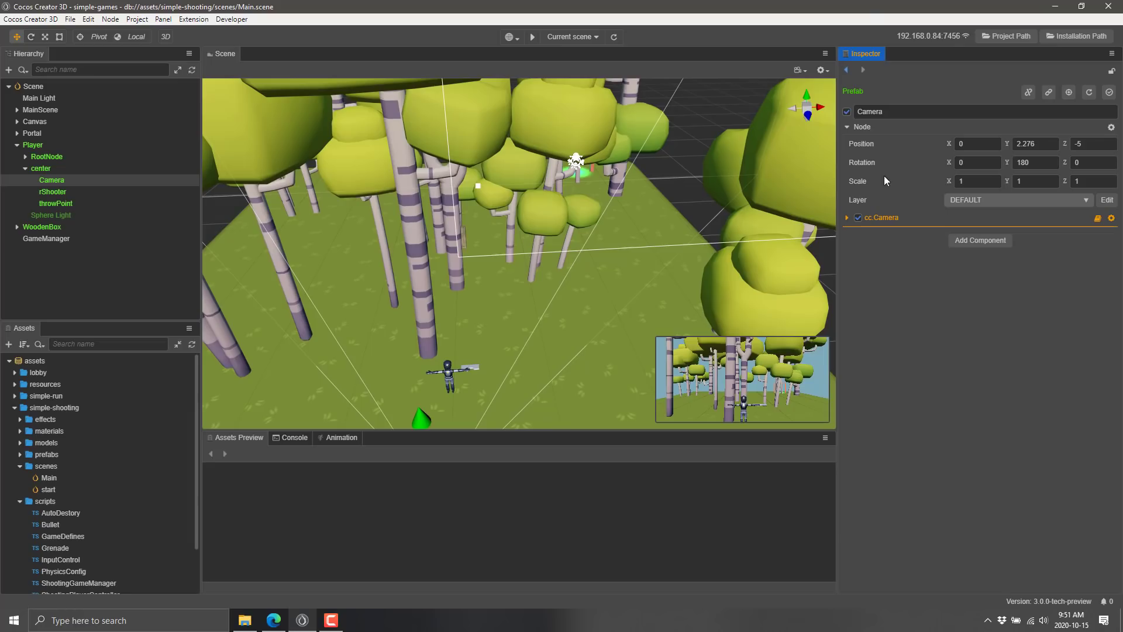
left_click(849, 127)
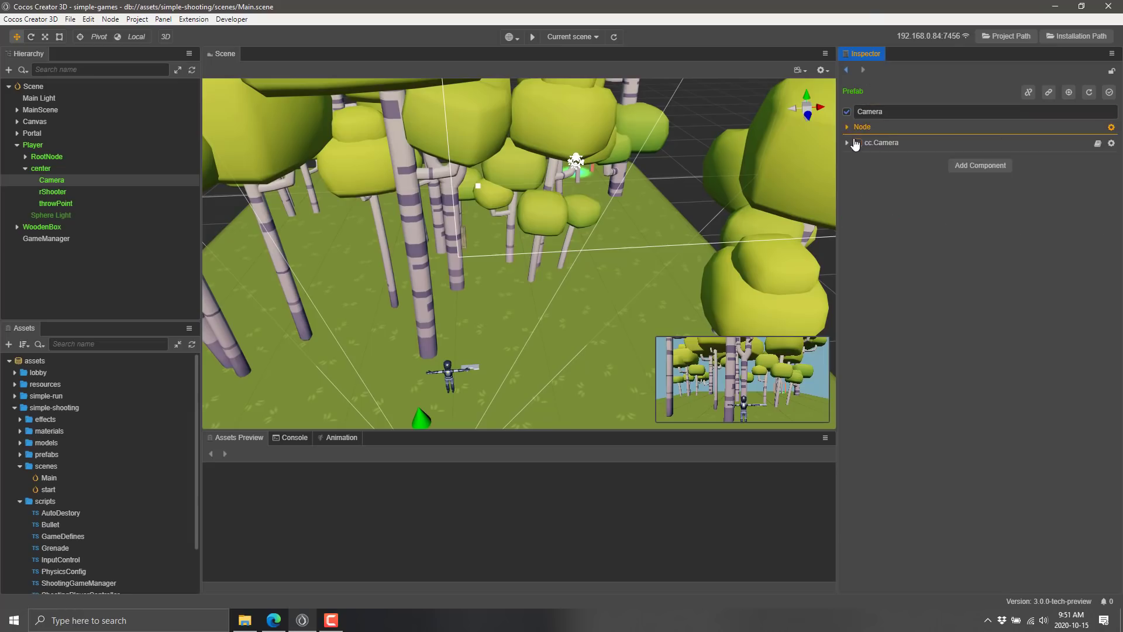
Browse the Add Component list's Components, Physics and Custom script categories
left_click(989, 170)
left_click(929, 211)
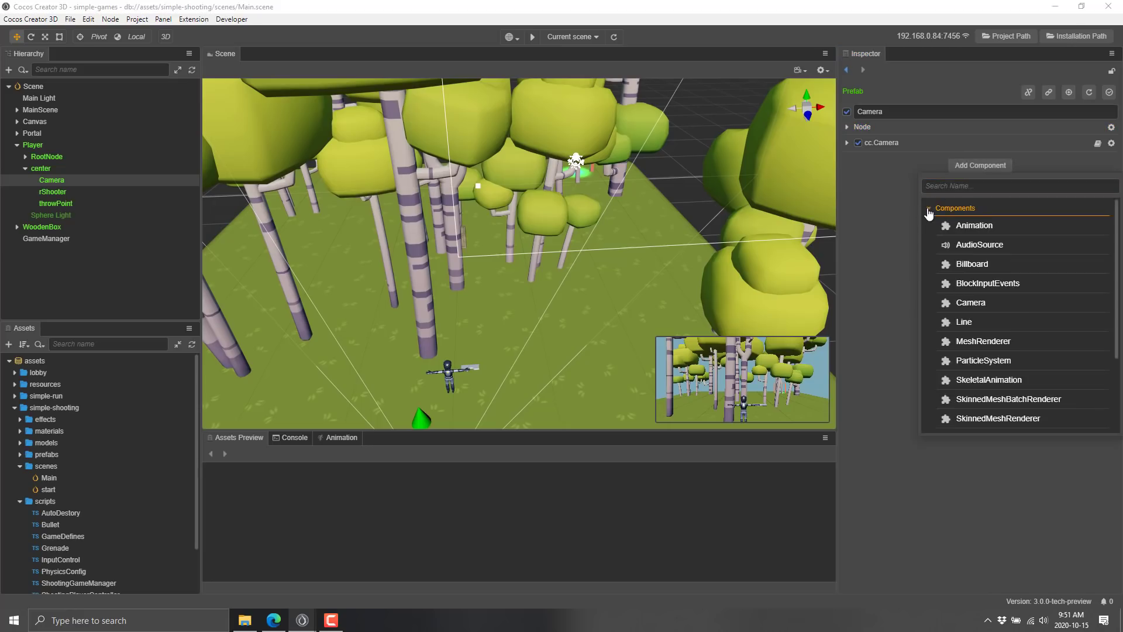
scroll(948, 246, "down", 1)
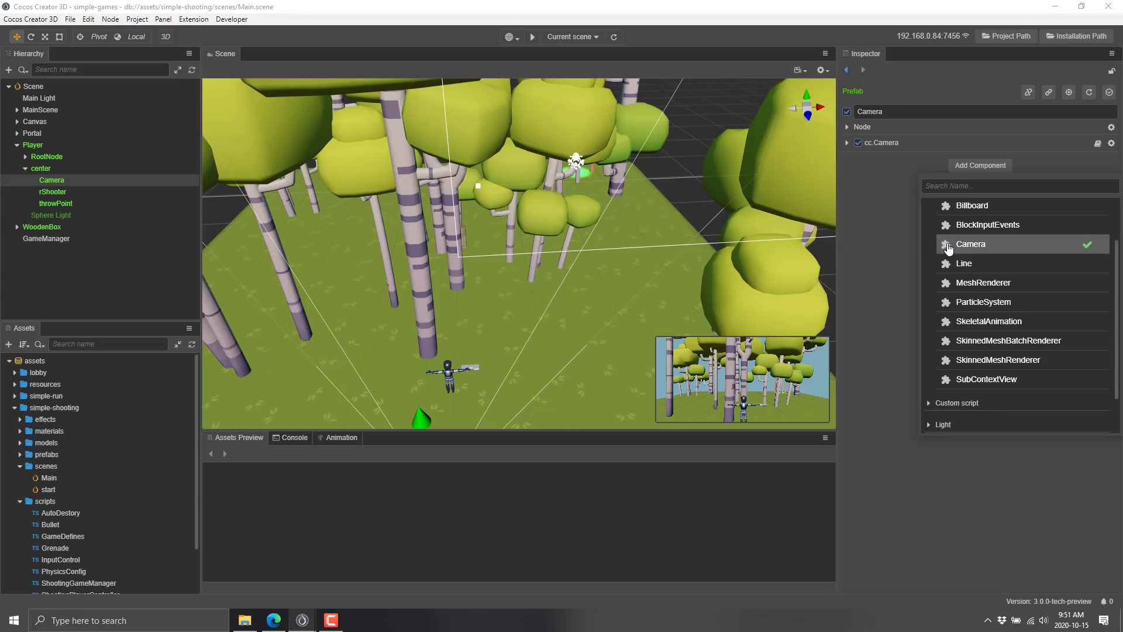
scroll(925, 368, "down", 1)
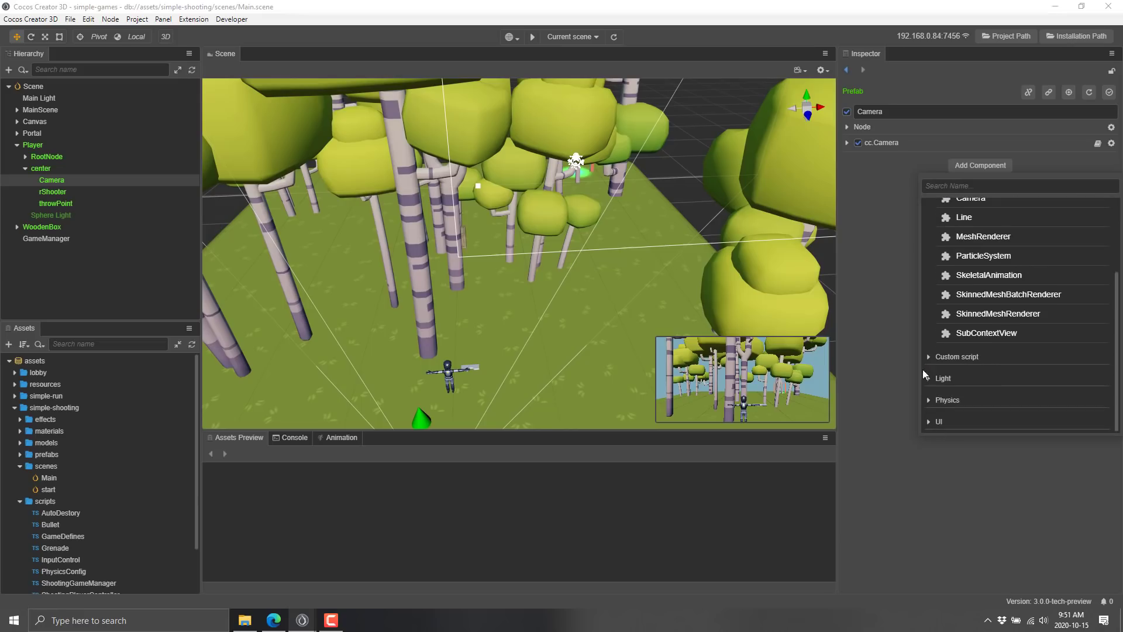
left_click(938, 403)
scroll(1004, 275, "down", 2)
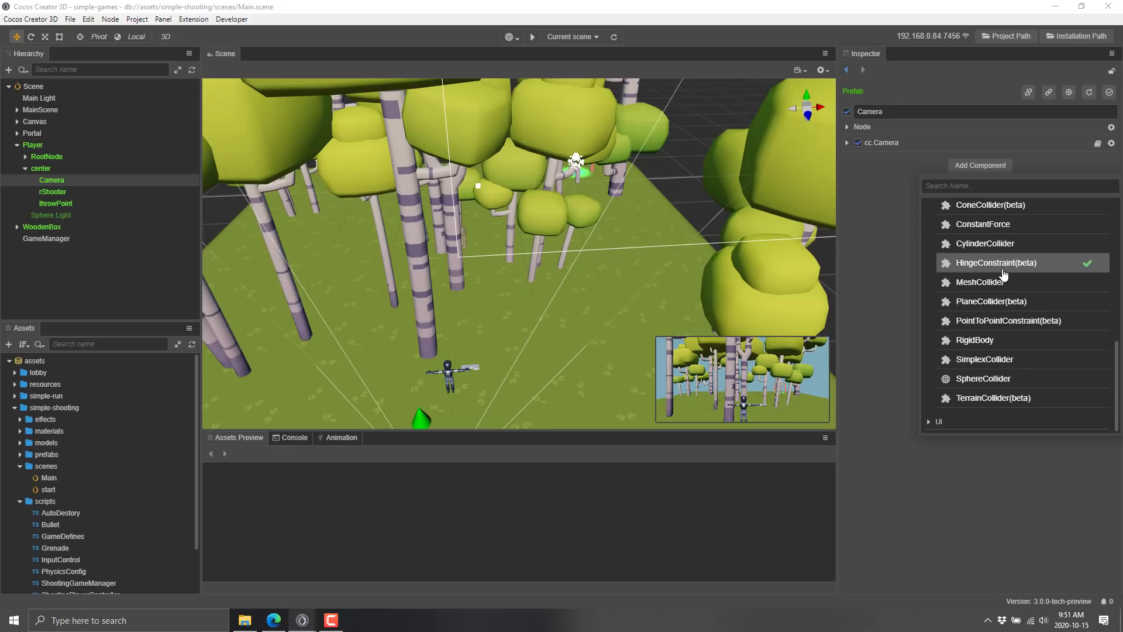
scroll(1004, 273, "up", 3)
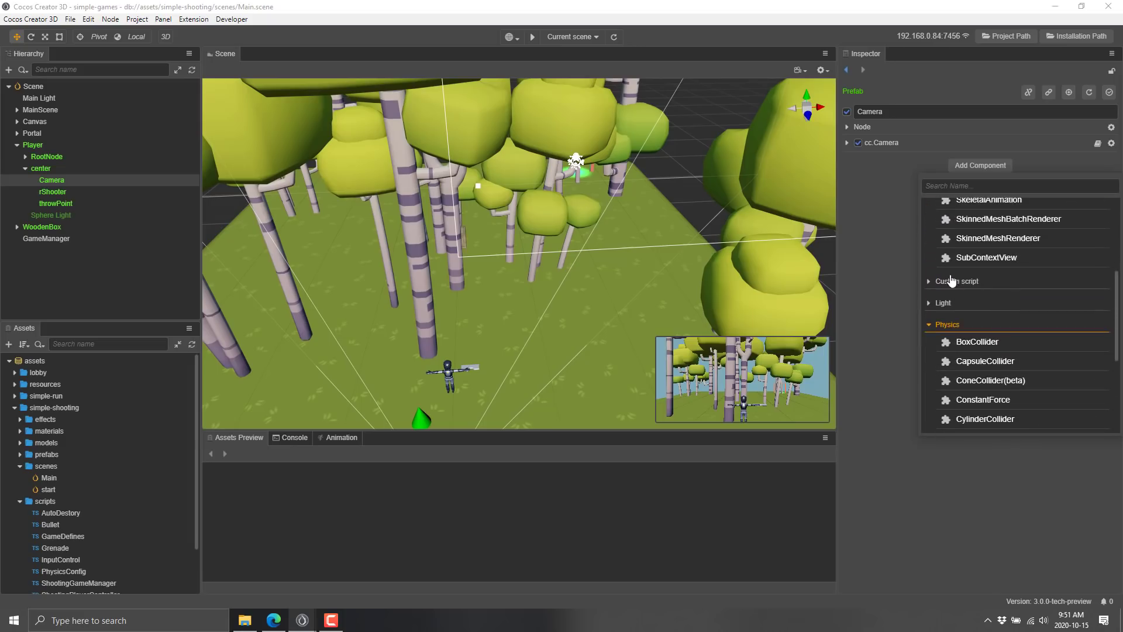
left_click(930, 281)
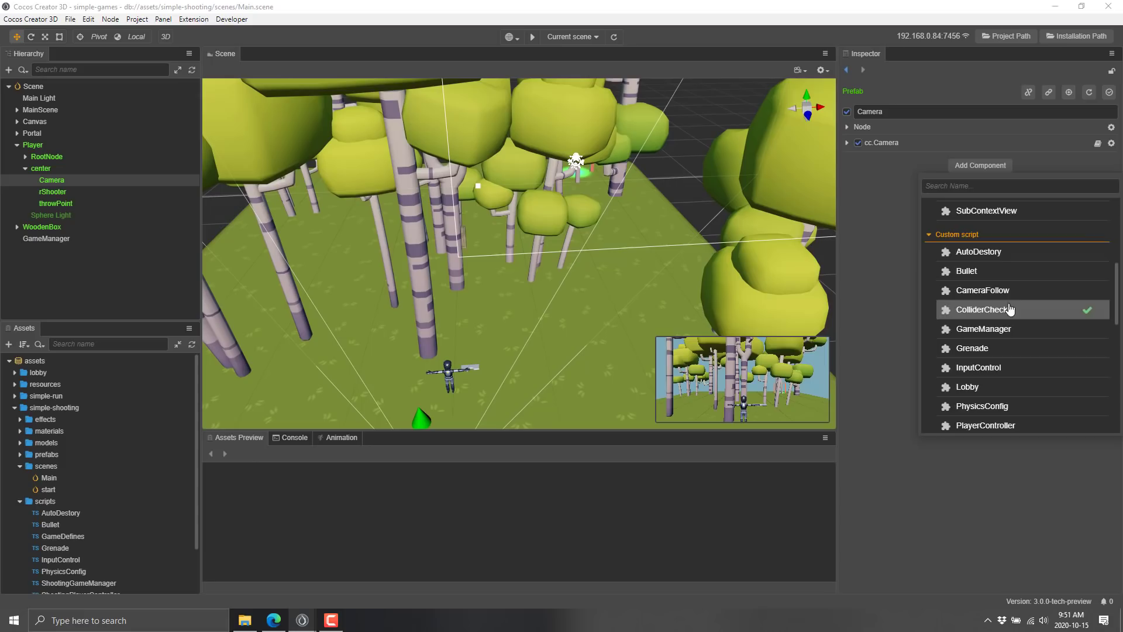
scroll(1012, 371, "down", 2)
scroll(1012, 376, "up", 2)
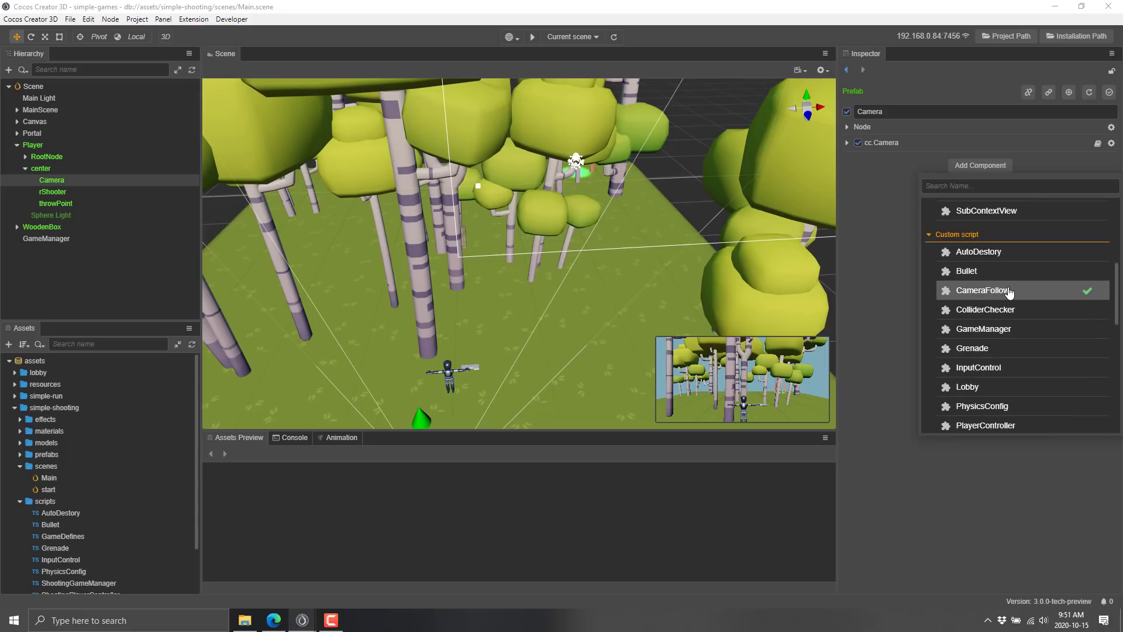
Select GameManager, expand its ShootingGameManager component and open ShootingGameManager.ts
left_click(49, 242)
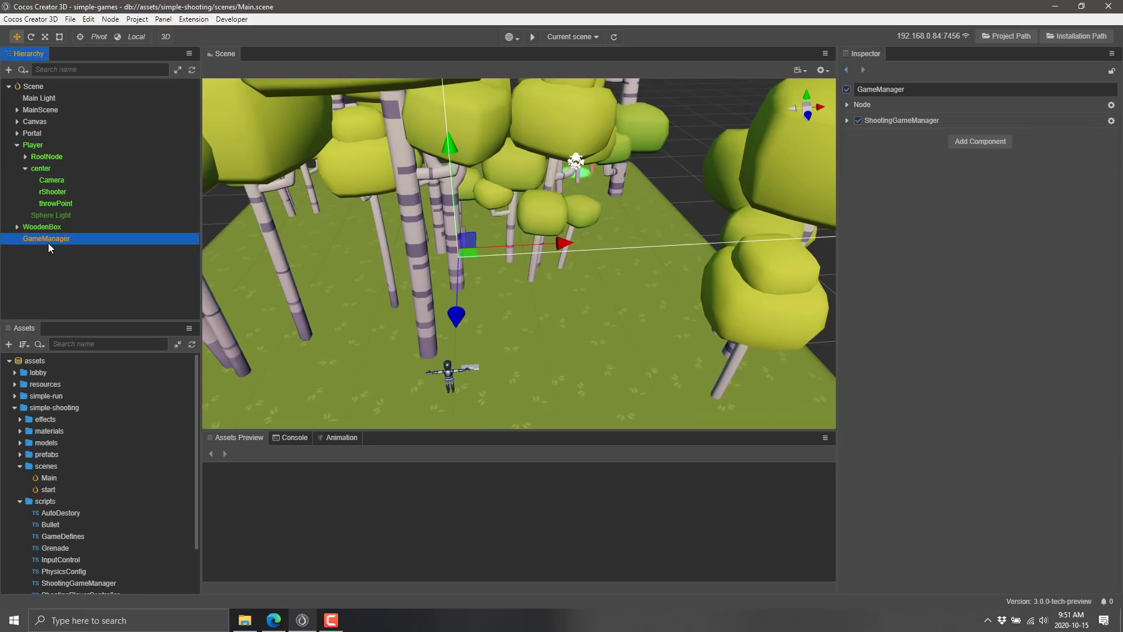
left_click(849, 122)
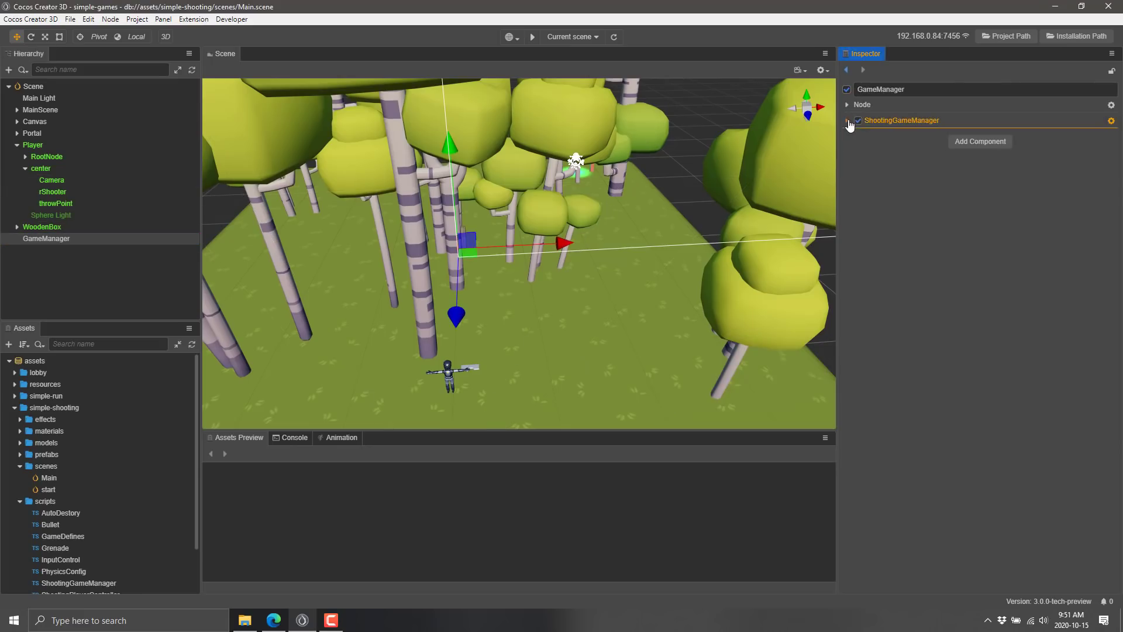
left_click(848, 121)
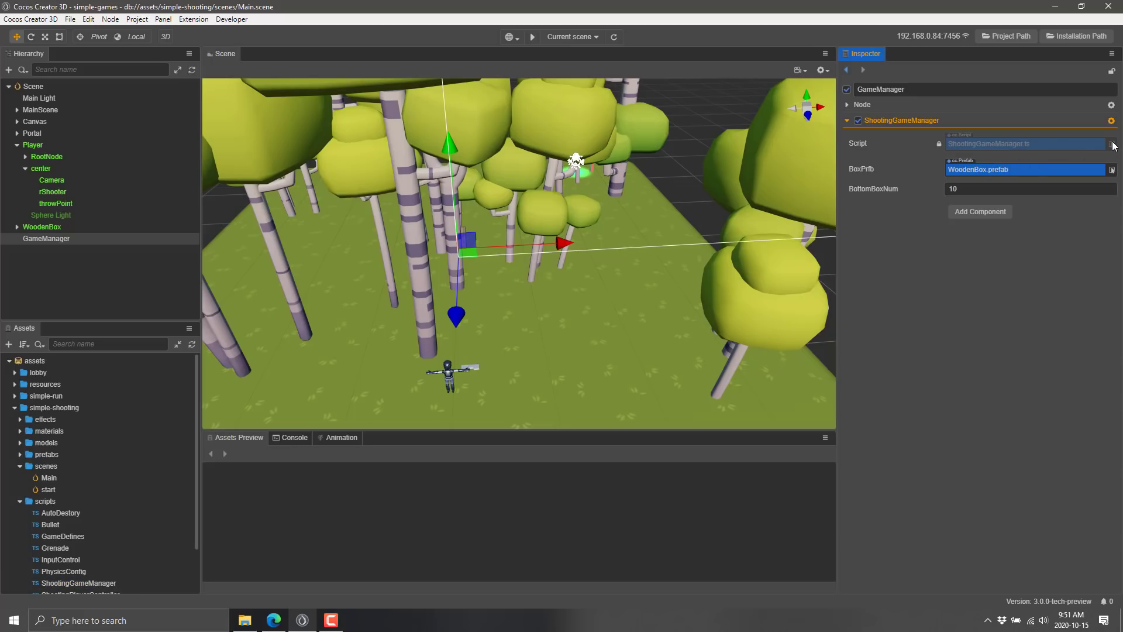
double_click(999, 142)
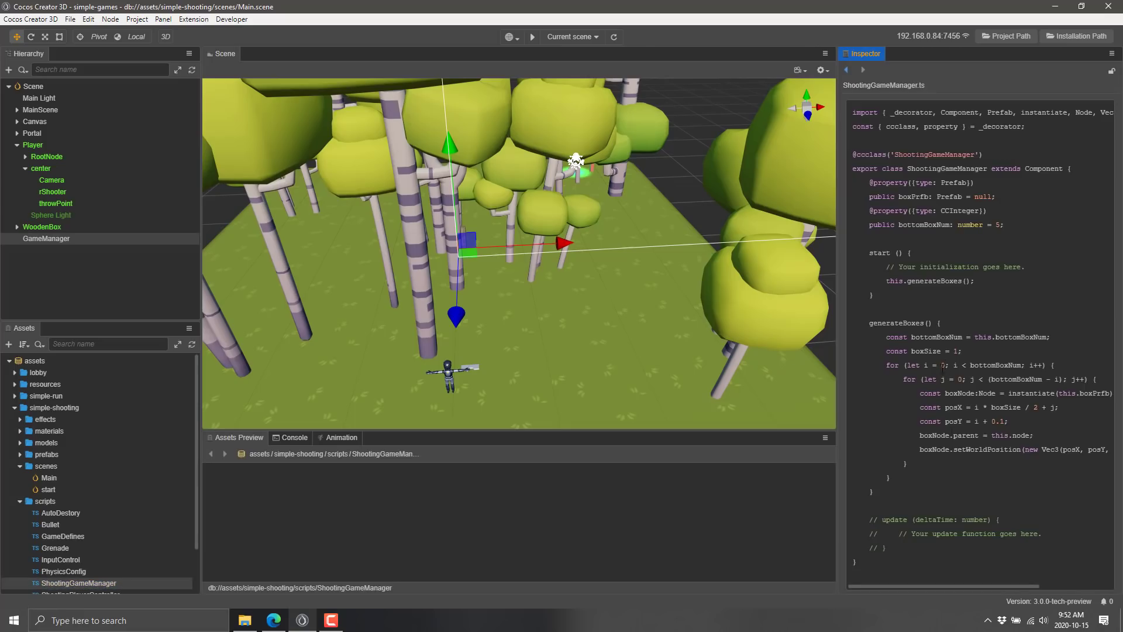
Highlight the boxPrfb declaration, the update placeholder comment and the start function name
left_click_drag(870, 199, 1005, 200)
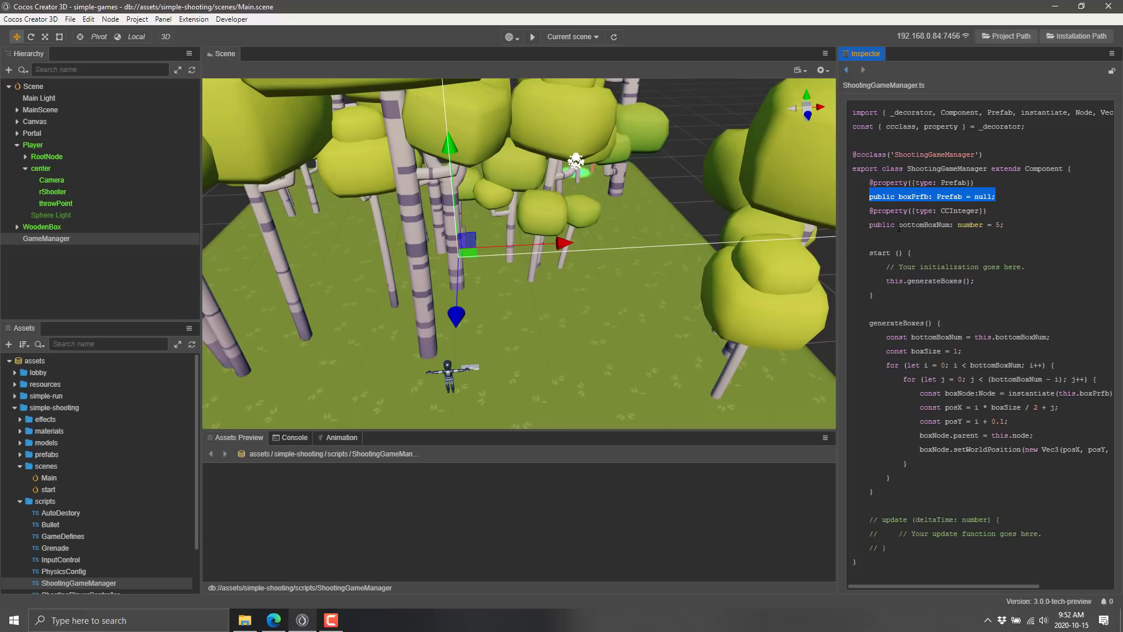
left_click_drag(899, 534, 1060, 533)
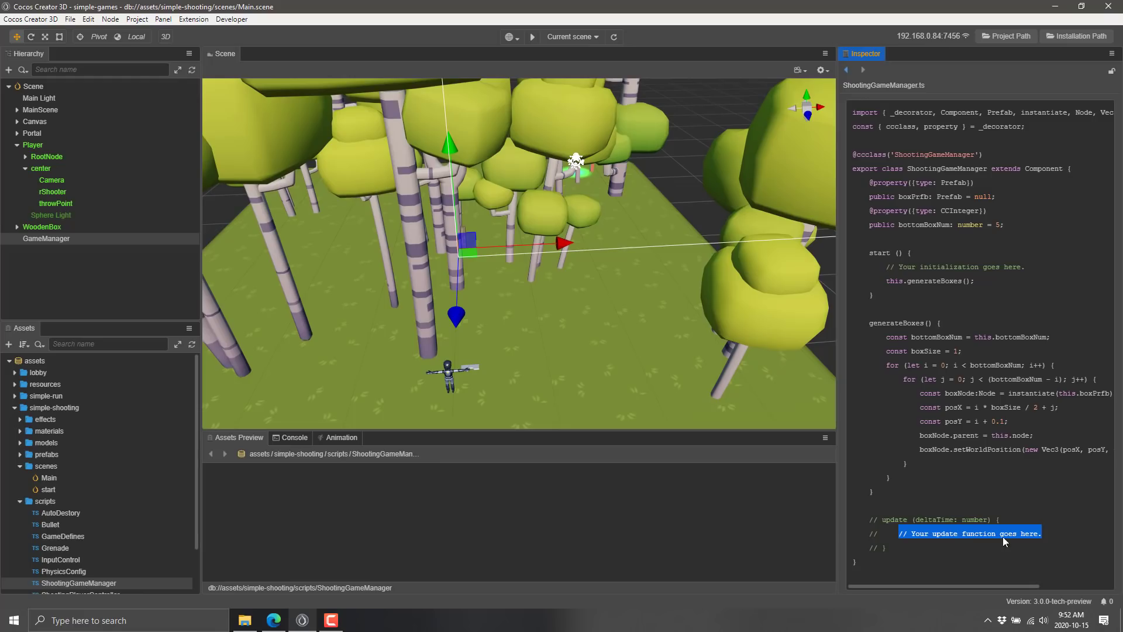
double_click(880, 253)
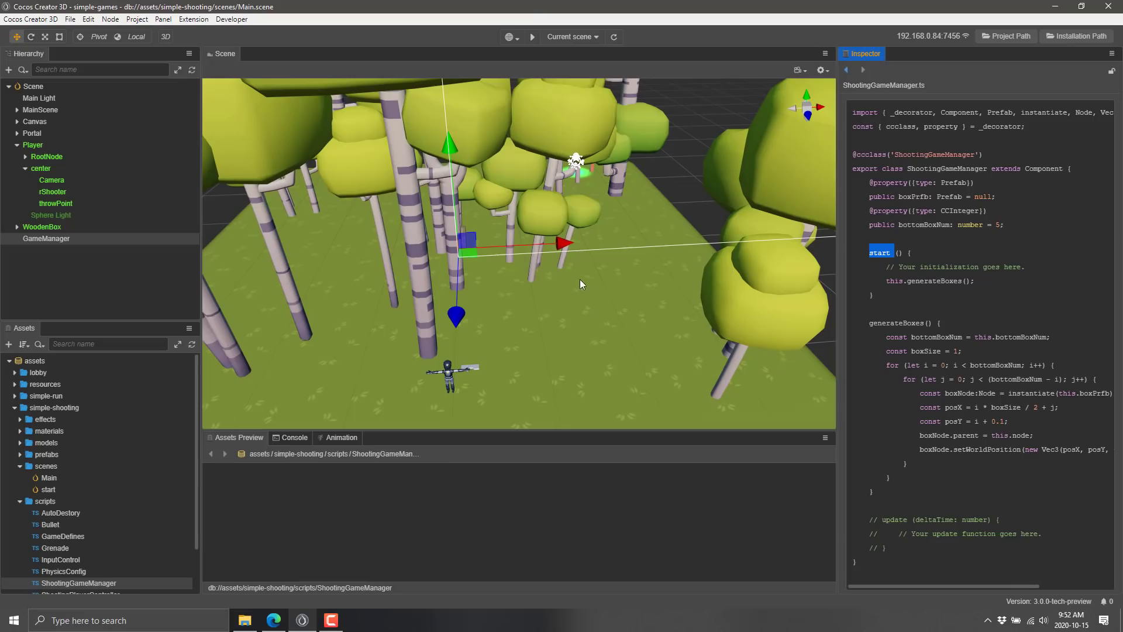
Set the preview platform to Browser and run the scene
left_click(518, 39)
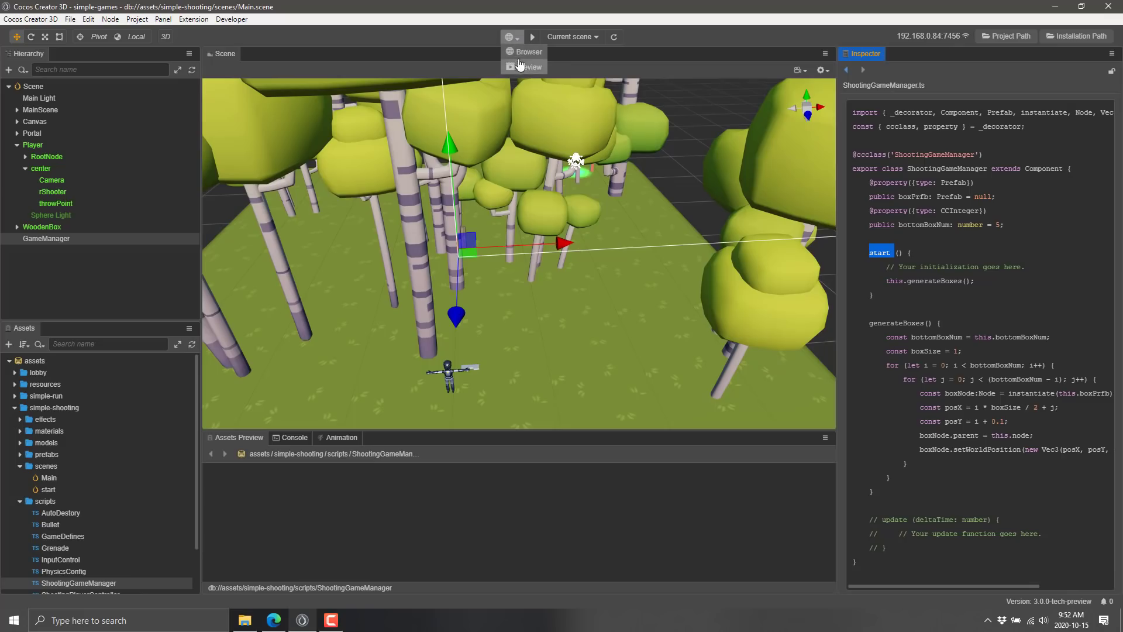
left_click(528, 52)
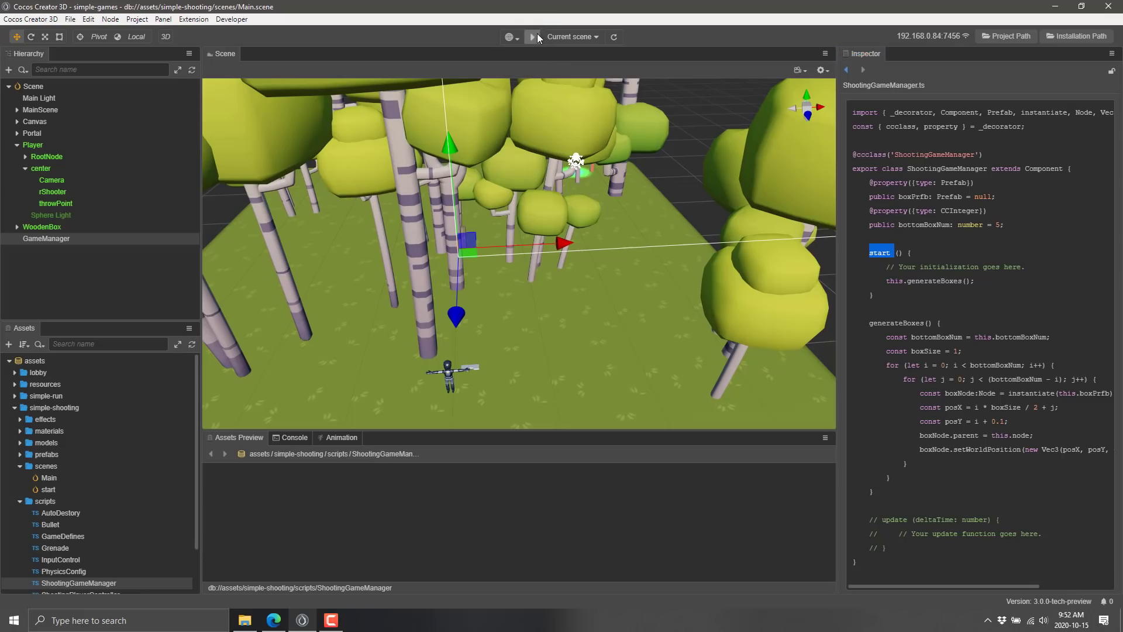
left_click(536, 35)
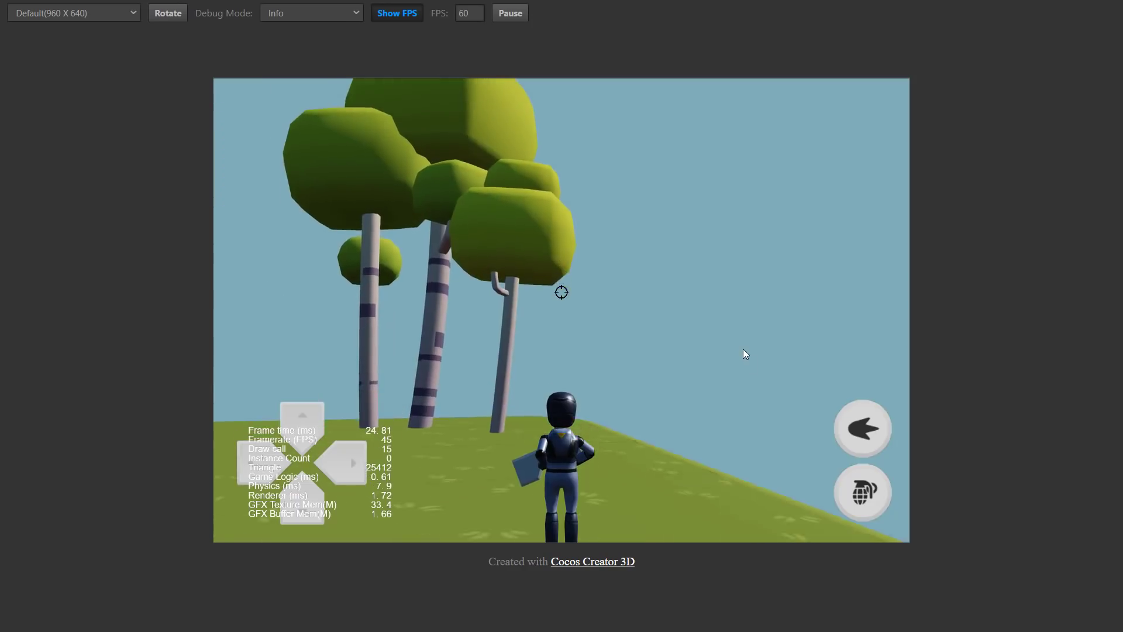
Look around the forest in the preview, then close it and return to the editor
left_click_drag(743, 349, 531, 497)
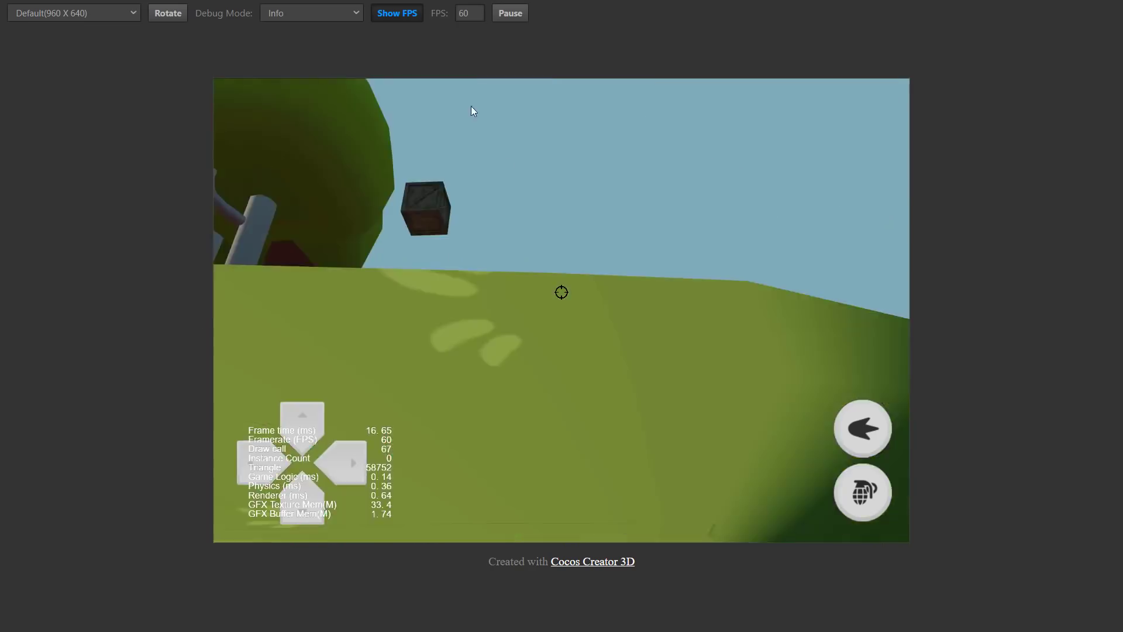
key("F11")
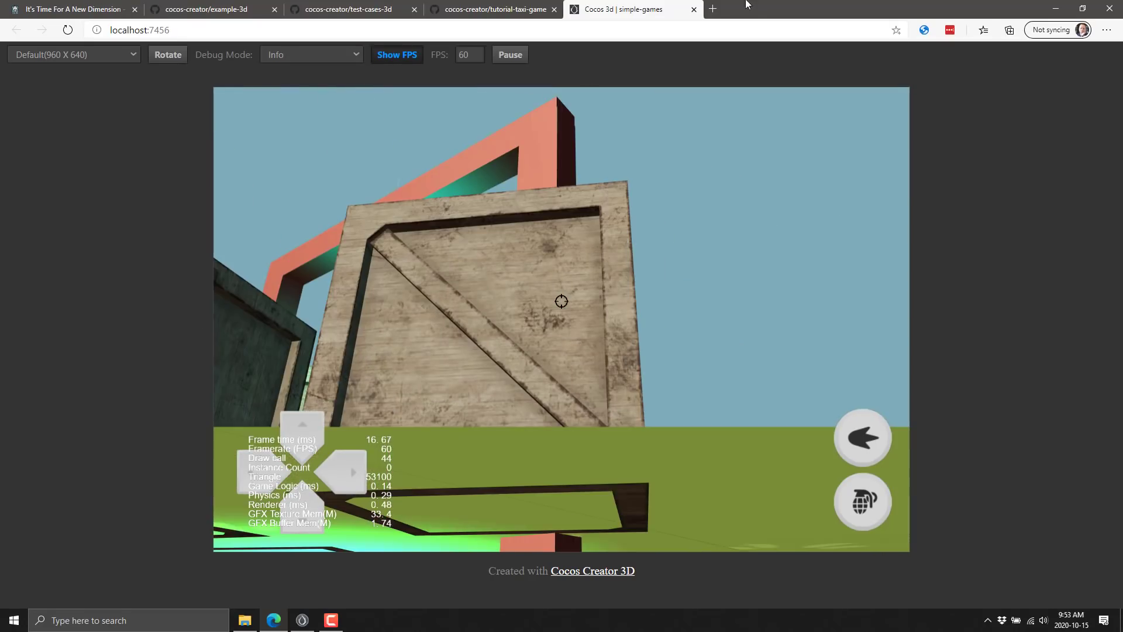
left_click(694, 9)
key("alt+Tab")
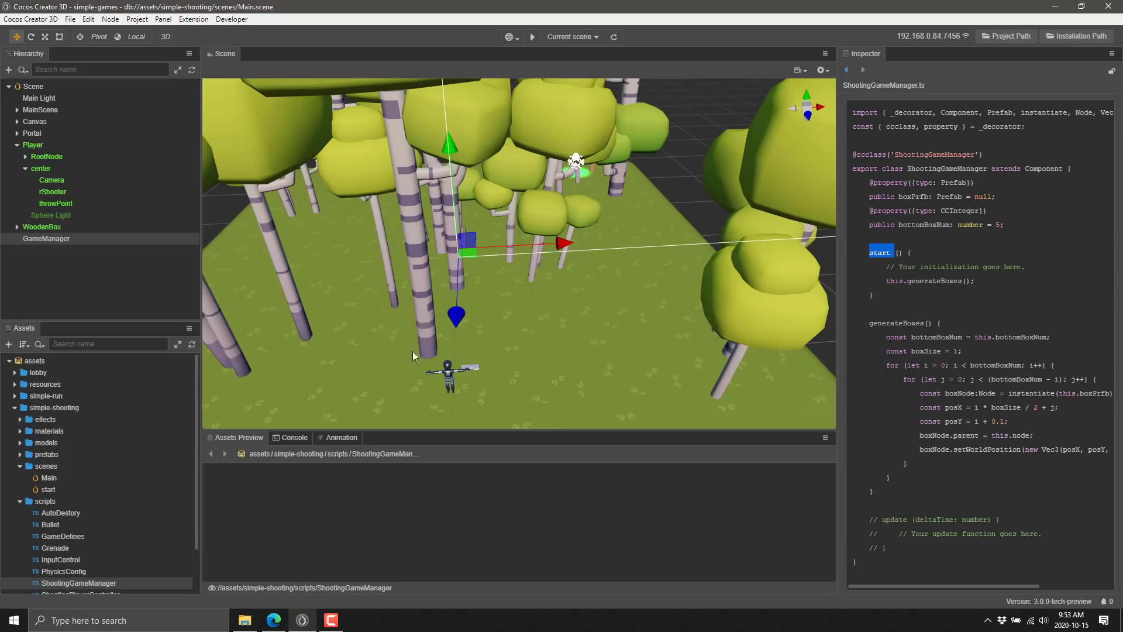
Create a new empty scene from the File menu
left_click(78, 21)
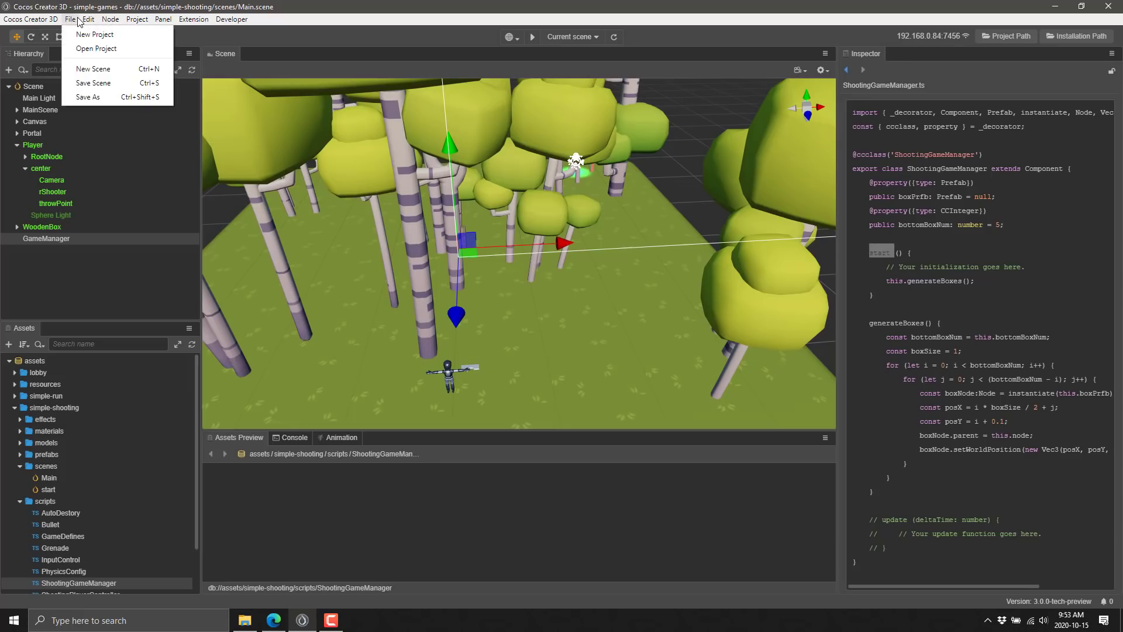
left_click(56, 22)
left_click(72, 24)
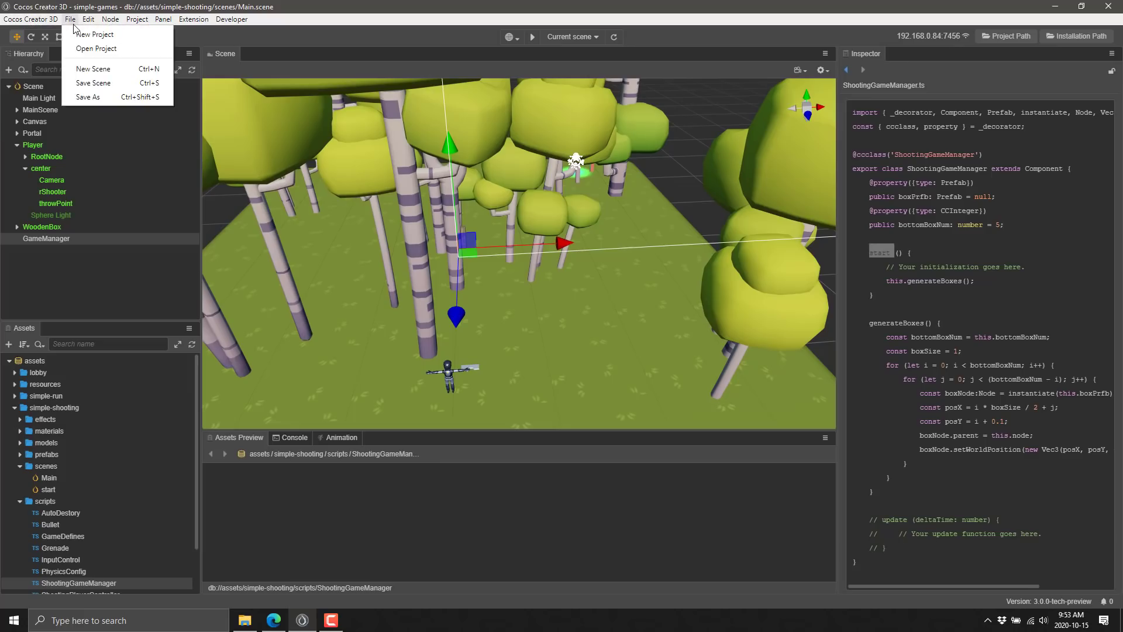
left_click(92, 69)
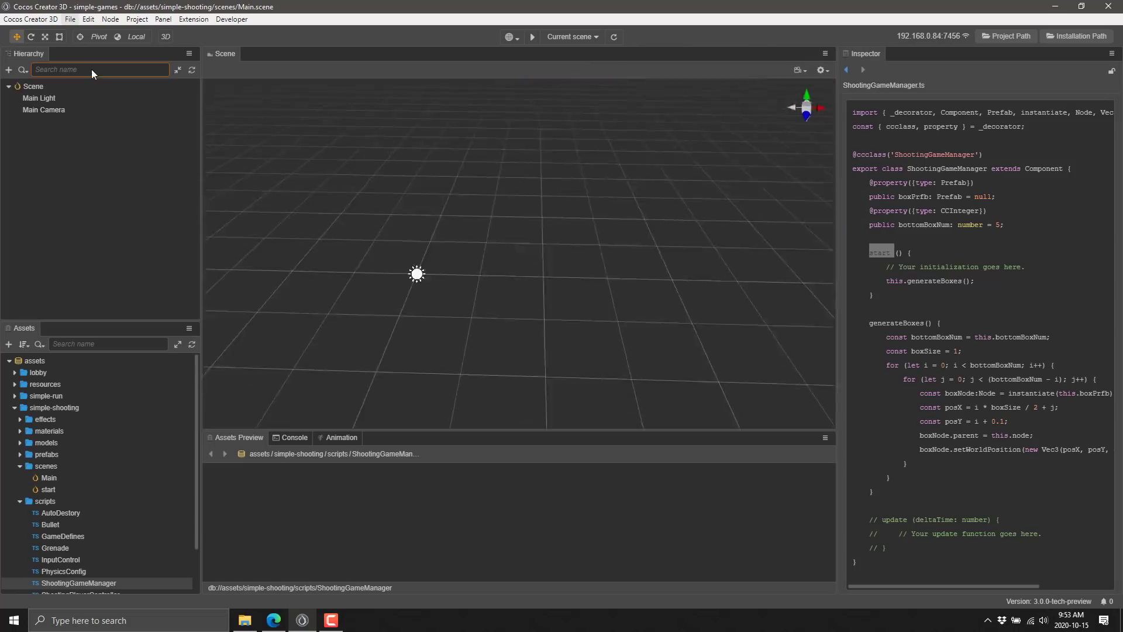
Inspect the new scene's Main Light and Main Camera, then clear the selection
left_click(38, 99)
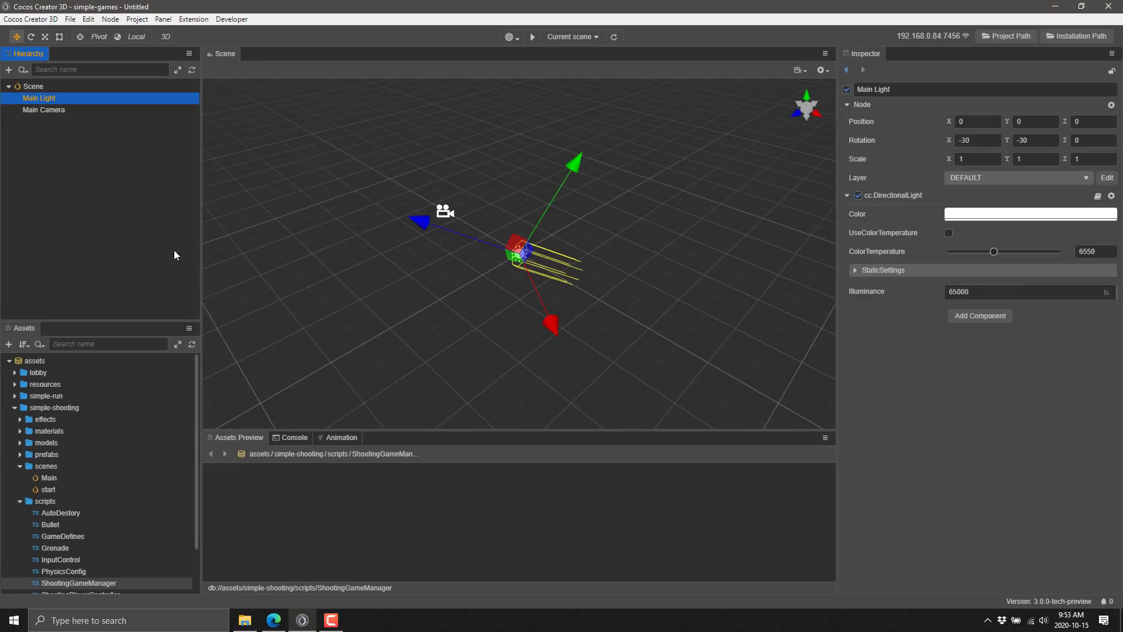
left_click(63, 110)
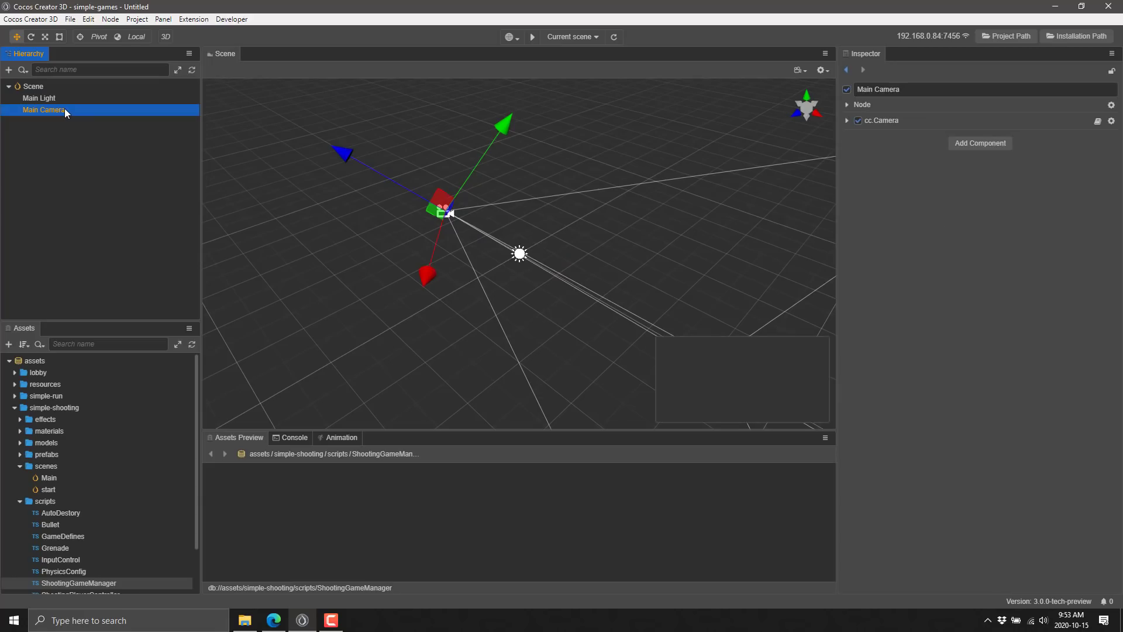
right_click(61, 107)
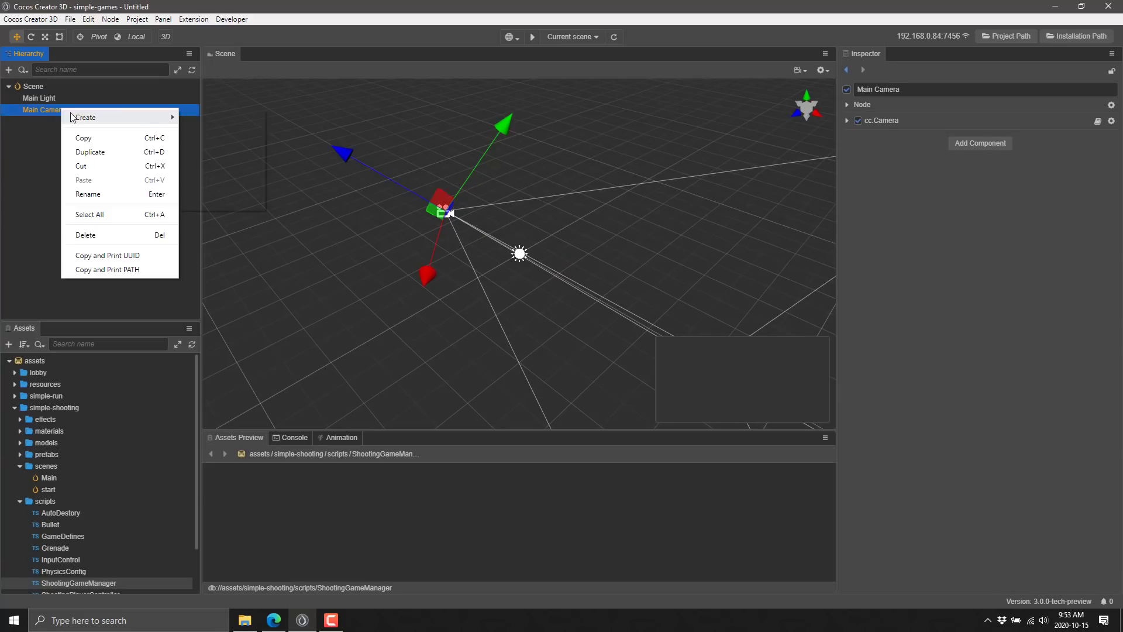
mouse_move(79, 117)
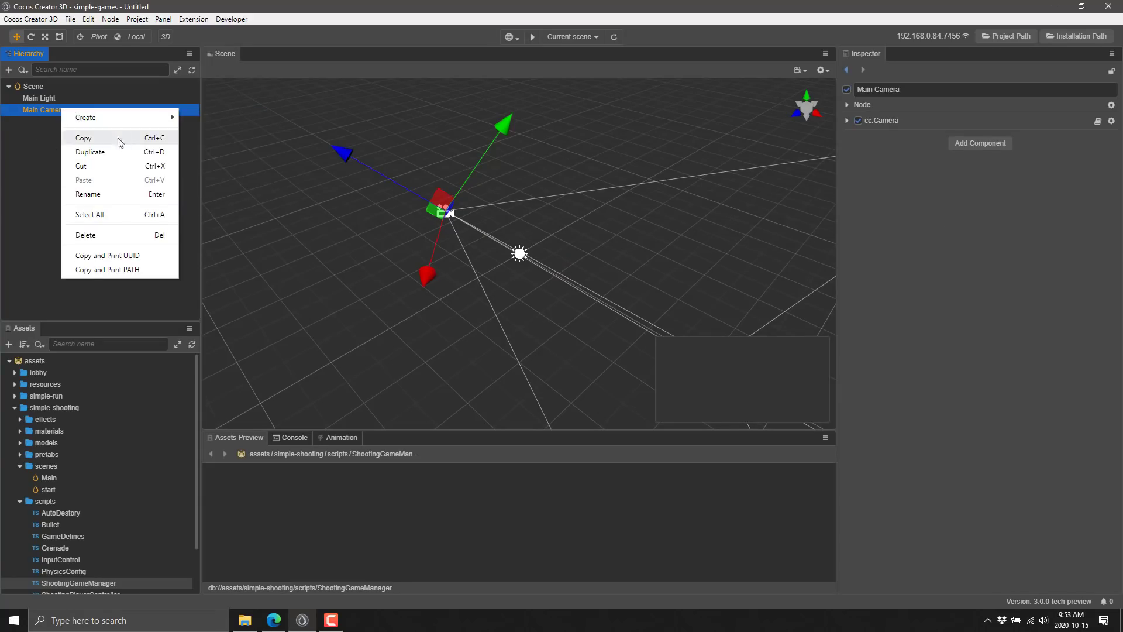
left_click(49, 206)
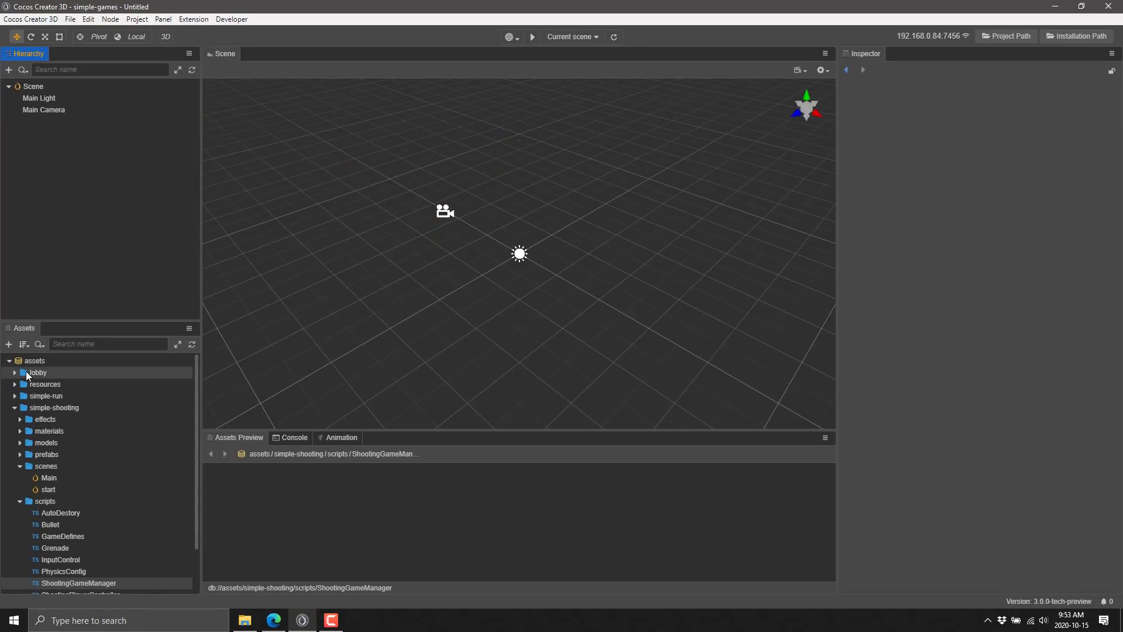
In File Explorer's Downloads, check the kyouko_kirigiri_figure_from_danganronpa folder's files
left_click(256, 624)
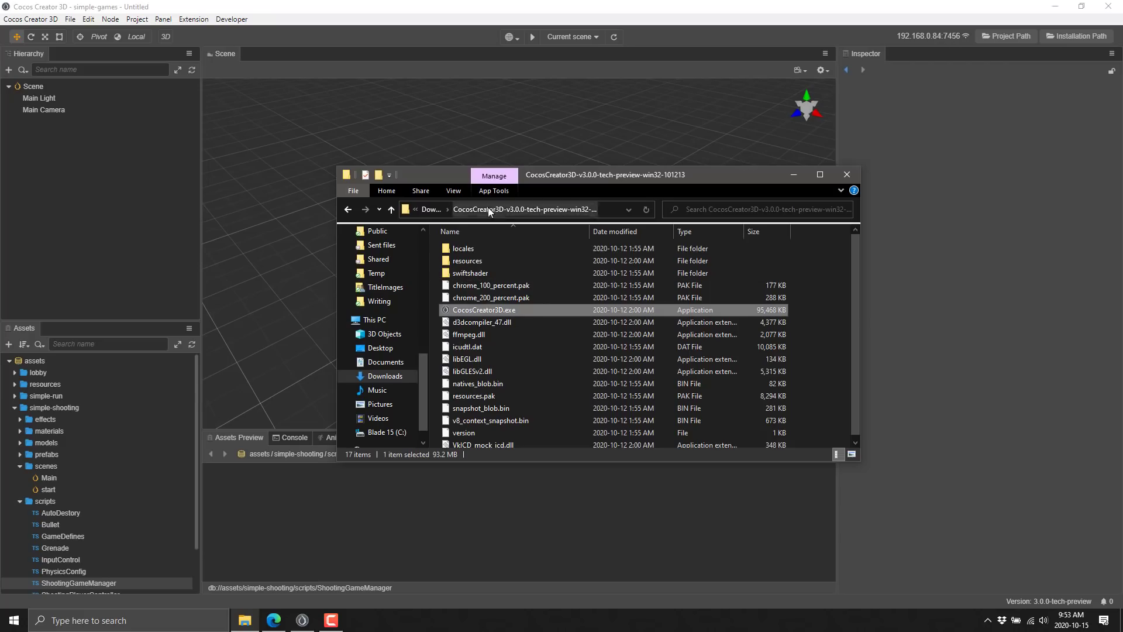
left_click(430, 210)
double_click(490, 276)
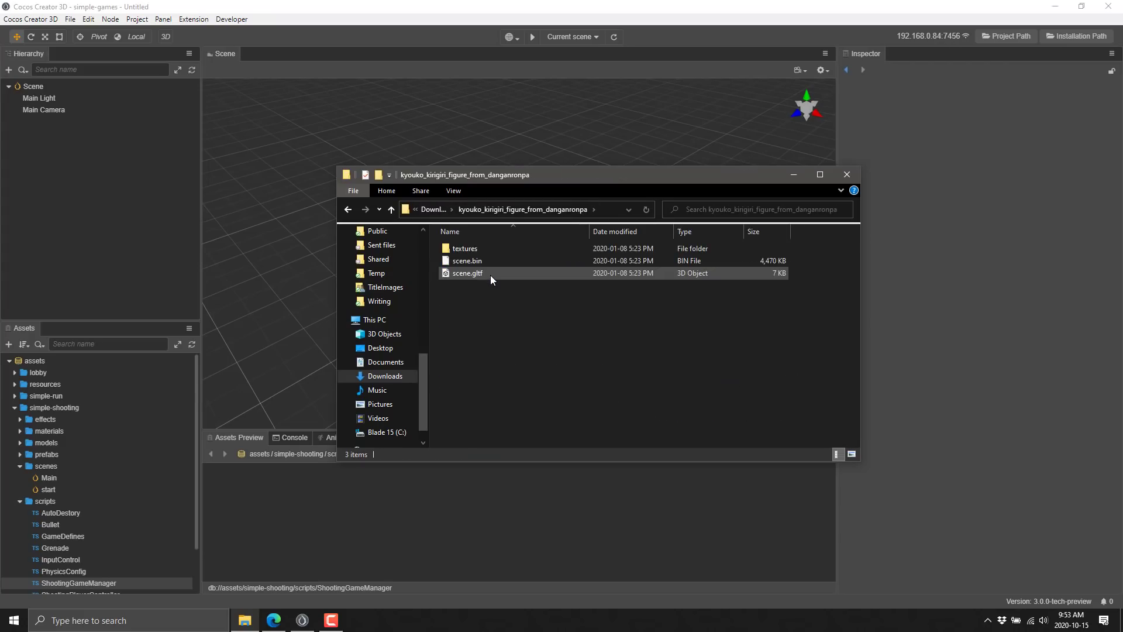
key("BackSpace")
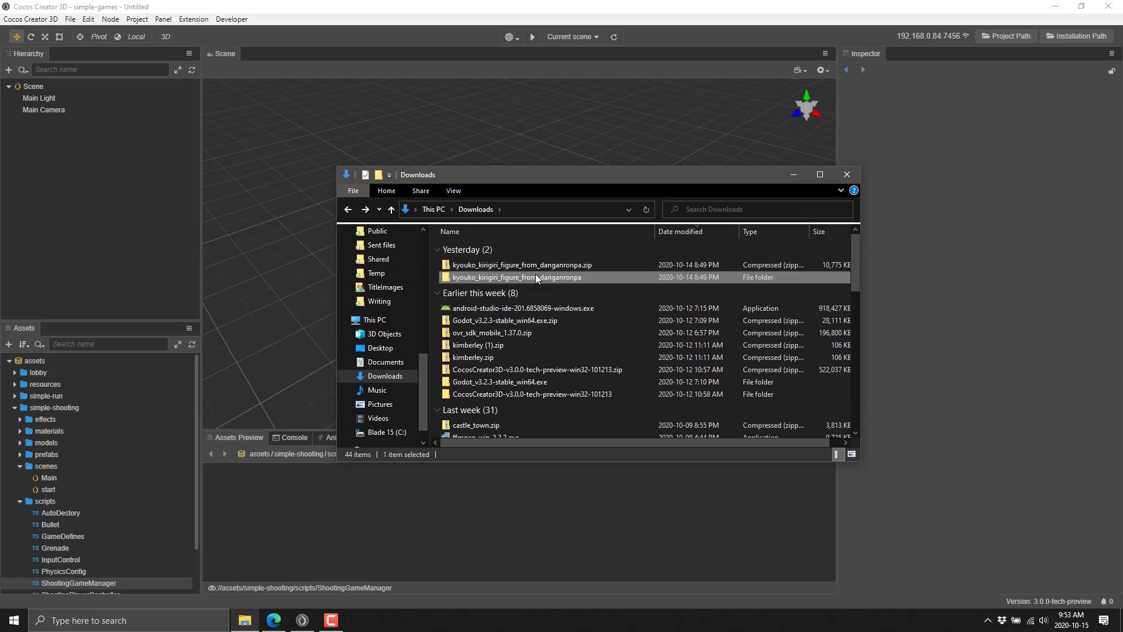
Reveal the project's assets folder in File Explorer
left_click(34, 360)
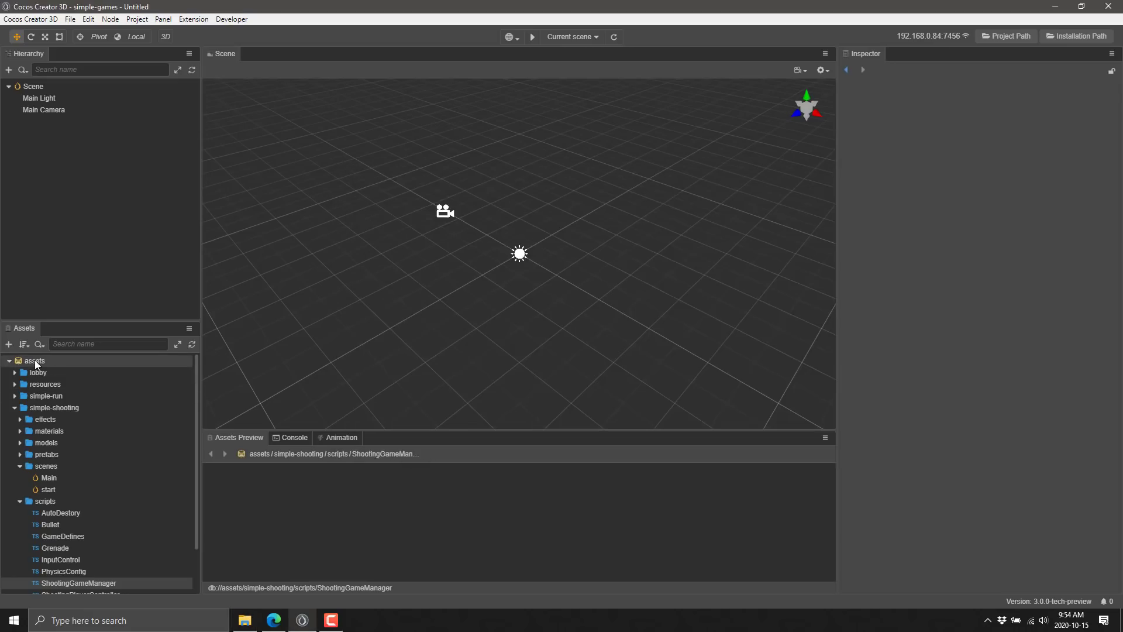
right_click(34, 360)
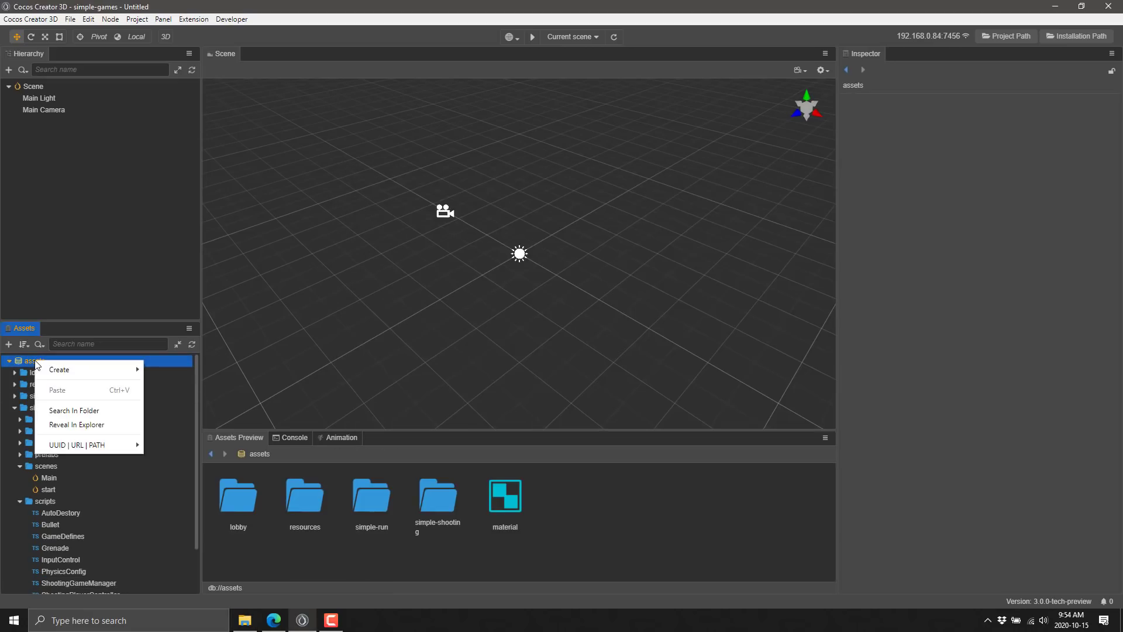
left_click(104, 420)
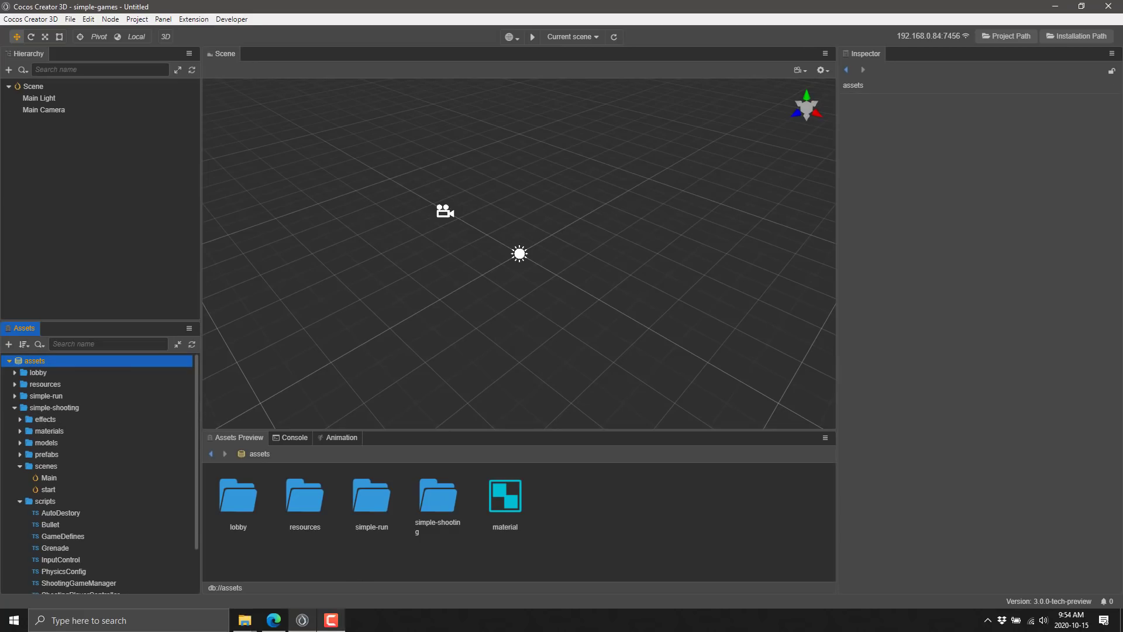
left_click(244, 621)
left_click(293, 556)
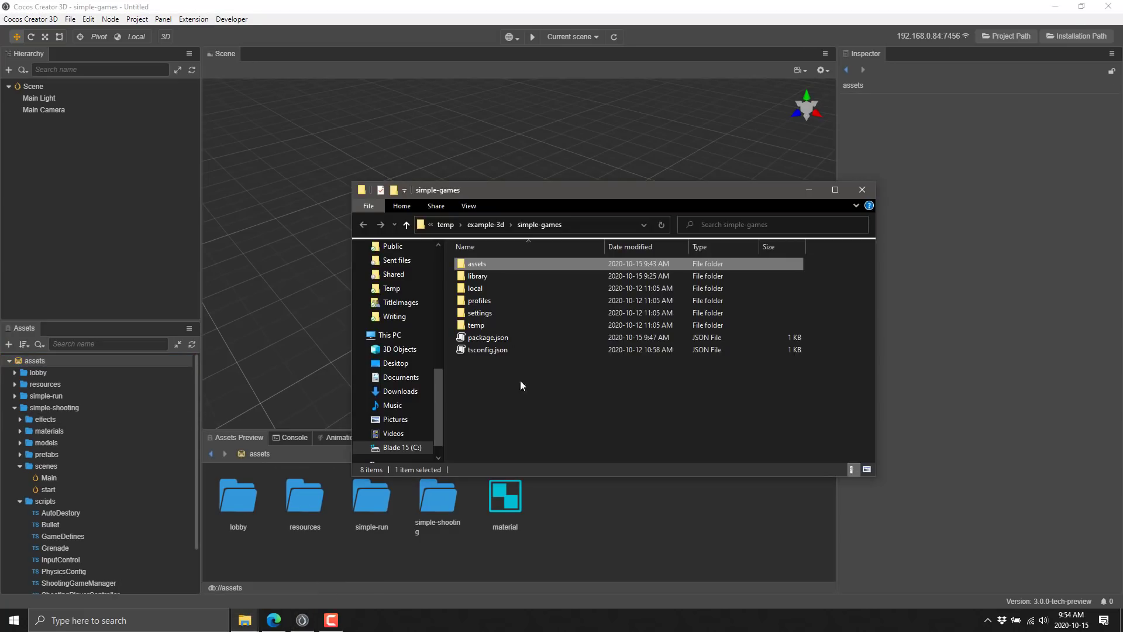
Paste the figure folder into assets and expand it in the editor
double_click(483, 267)
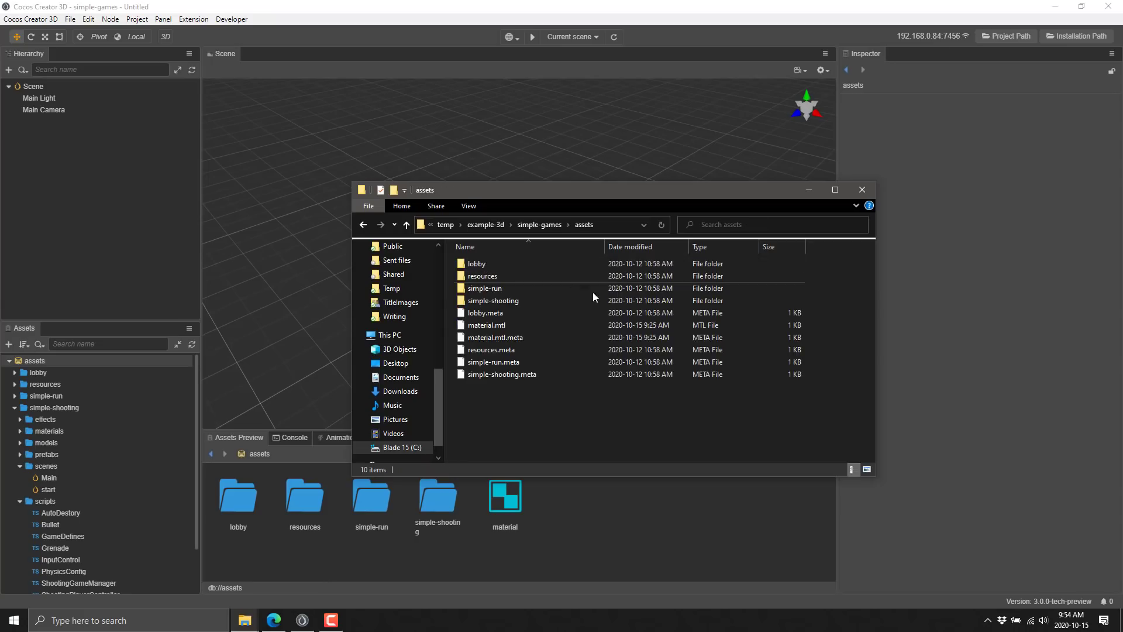
key("ctrl+v")
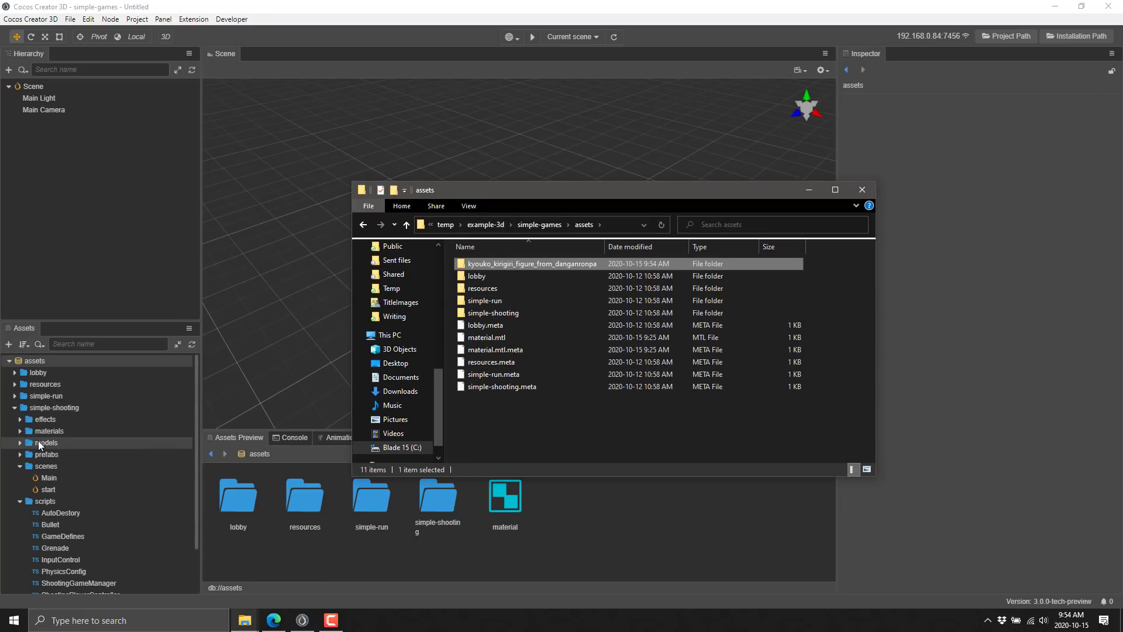
scroll(32, 428, "down", 2)
left_click(21, 446)
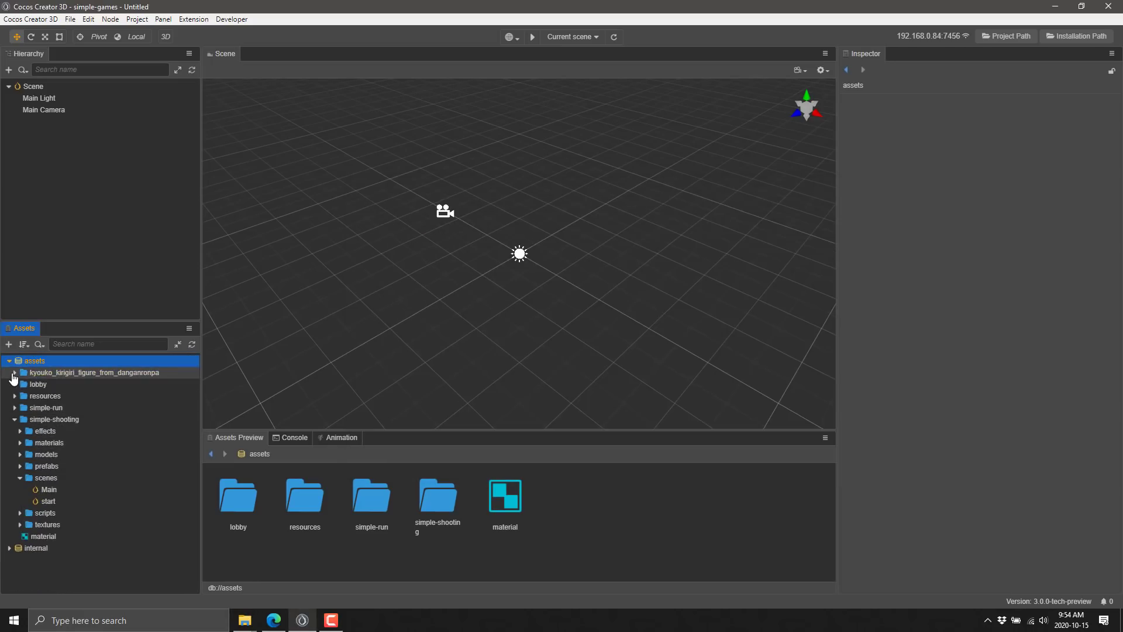
left_click(14, 373)
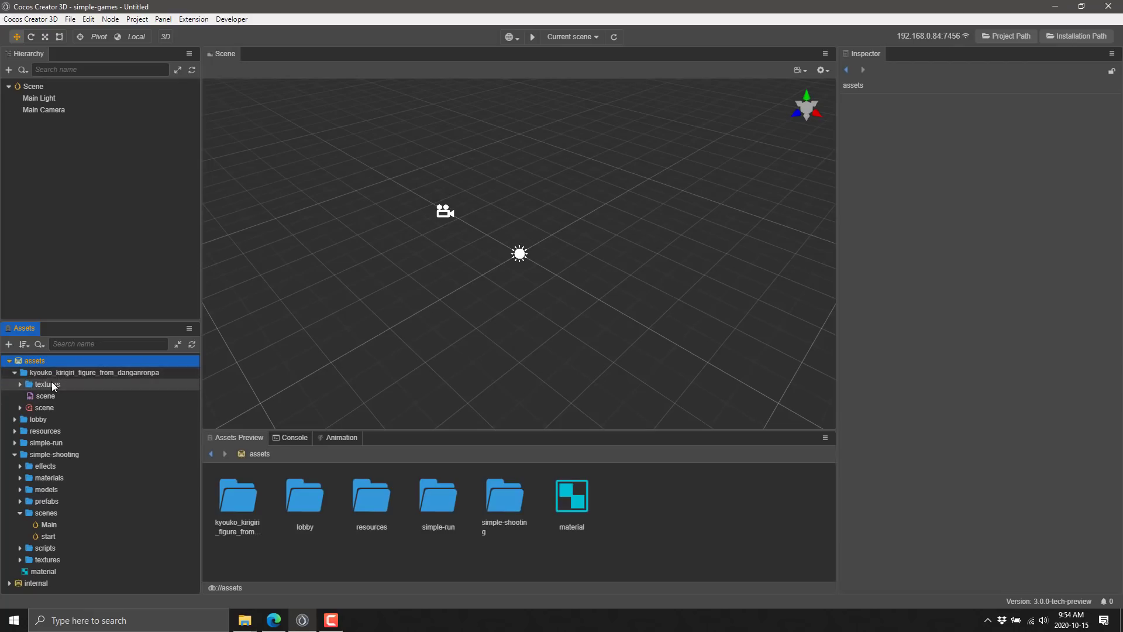
Check the textures and scene.bin, expand scene.gltf, and open its 8192 × 8192 UnnamedTexture
left_click(52, 383)
left_click(51, 397)
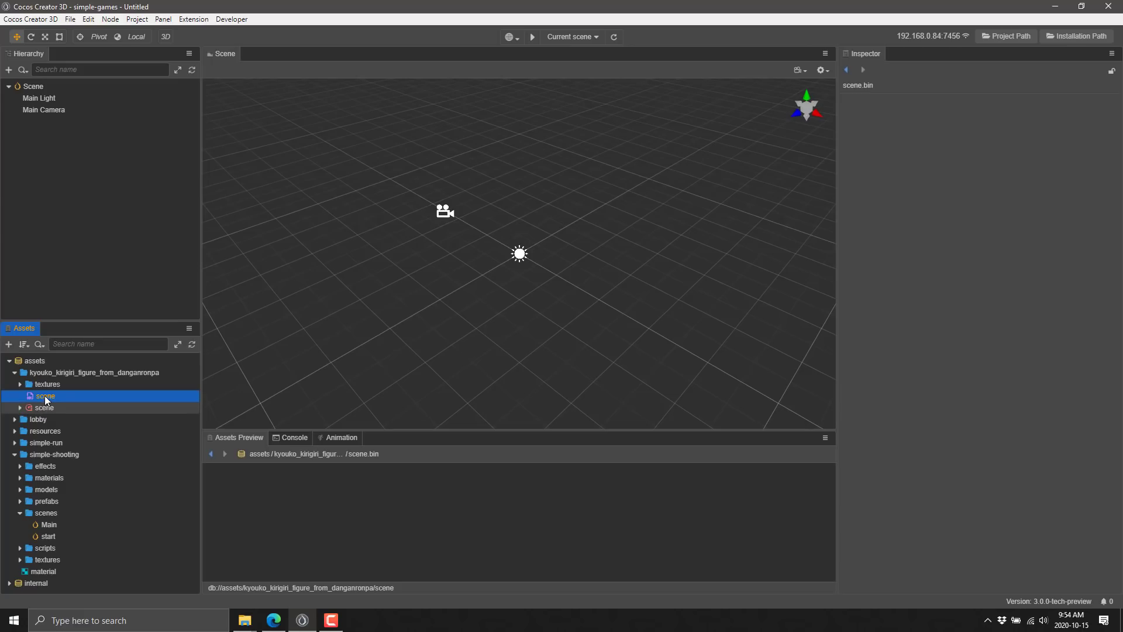
key("Down")
key("Right")
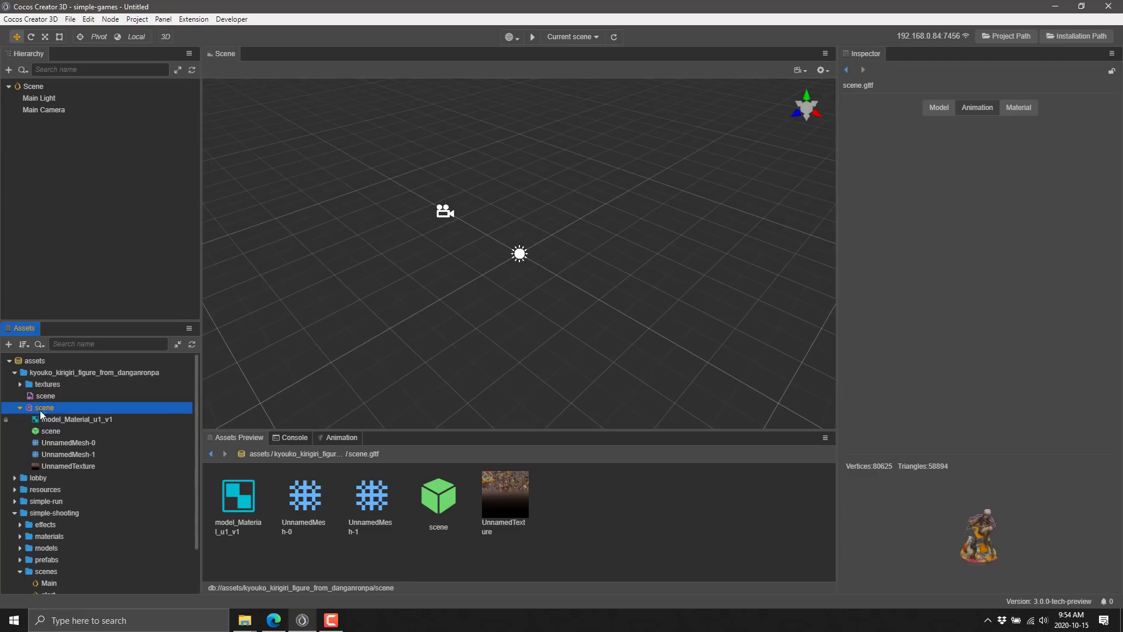
left_click_drag(993, 524, 992, 525)
double_click(514, 499)
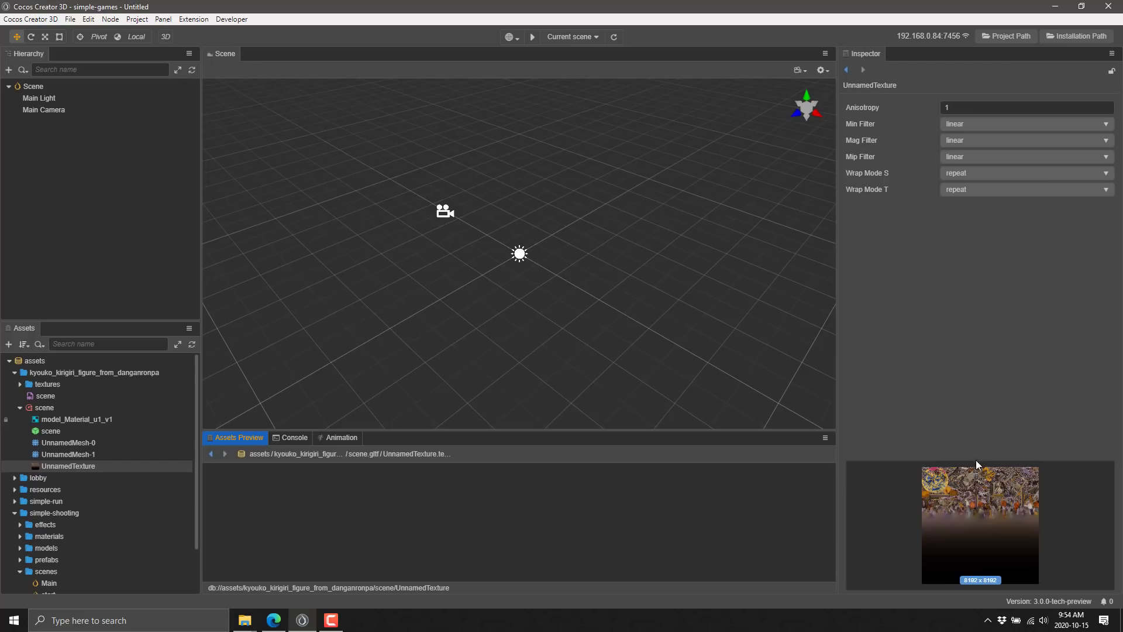
Drag the figure's scene model into the Scene view, fly closer, and select the Scene root
left_click(47, 410)
left_click_drag(511, 252, 511, 252)
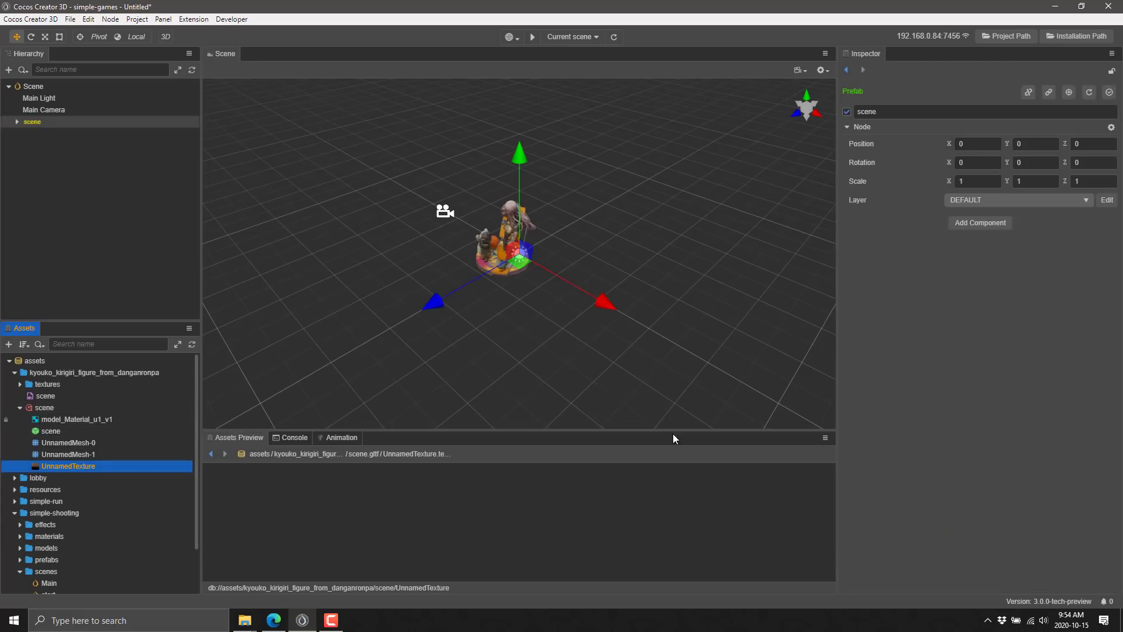
right_click_drag(447, 367, 446, 367)
key("w")
right_click_drag(413, 233, 445, 353)
key("w")
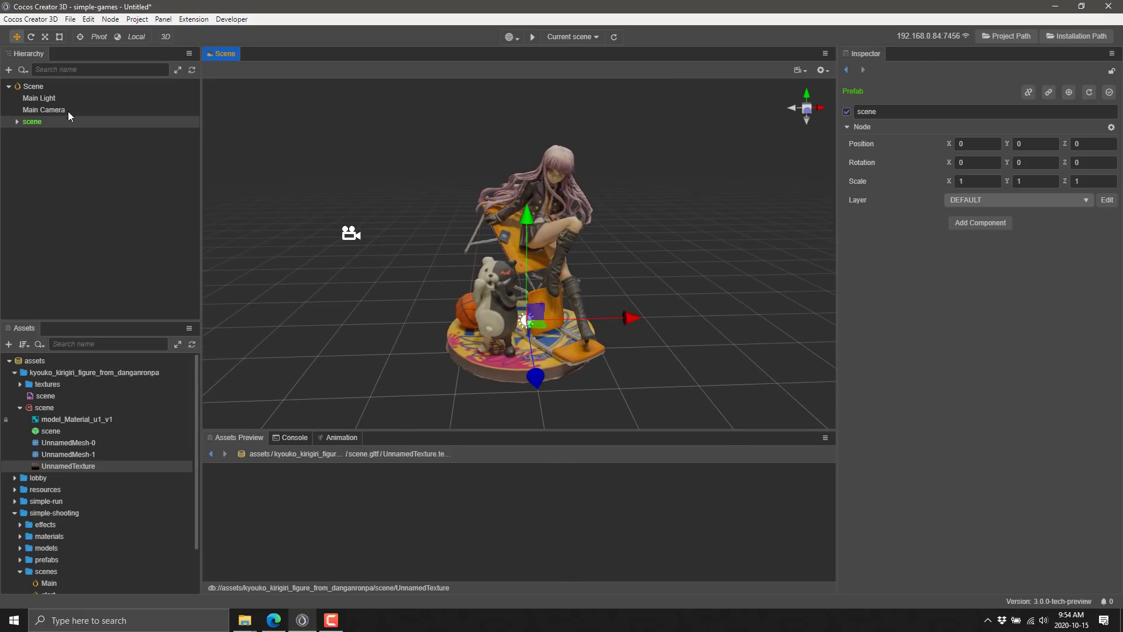
left_click(34, 86)
Add a Cube 3D object to the scene
right_click(34, 87)
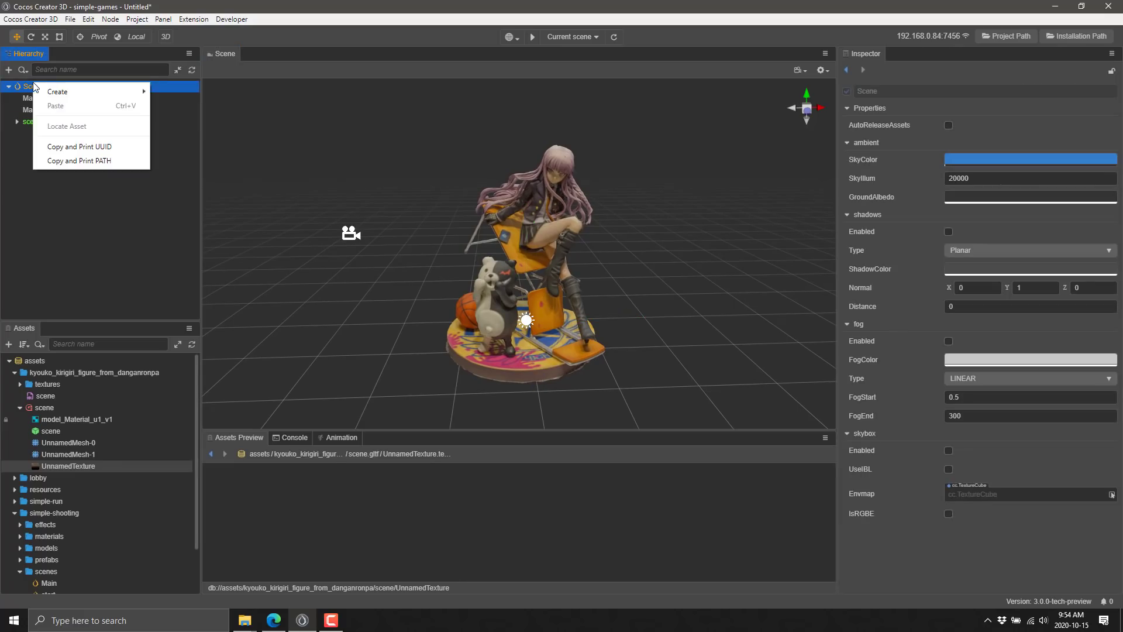
mouse_move(46, 93)
mouse_move(196, 110)
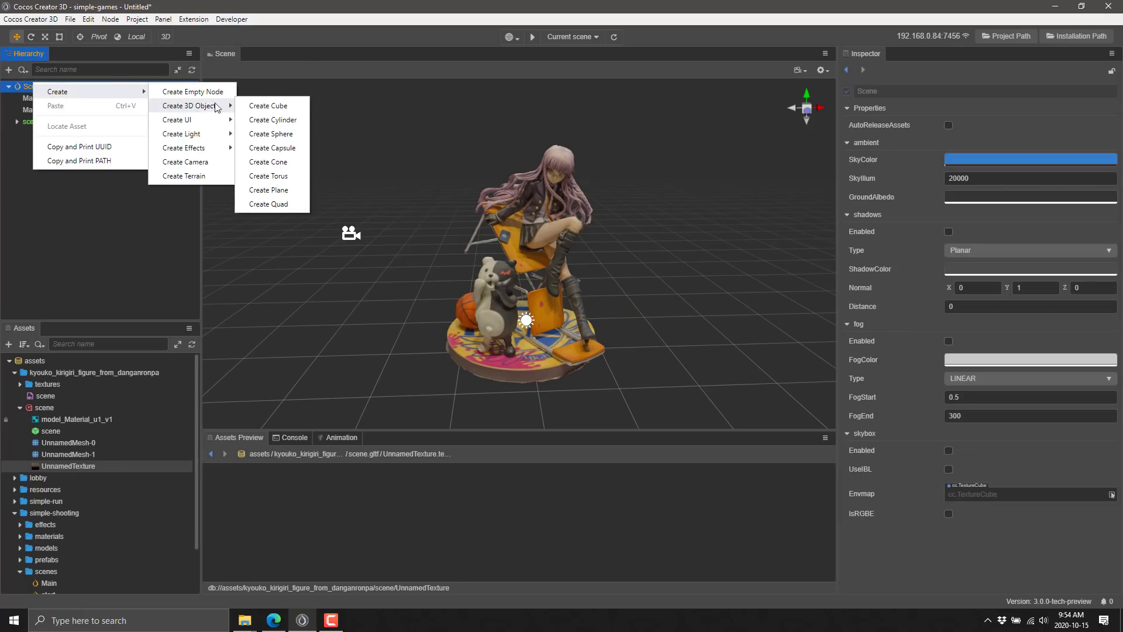
left_click(270, 106)
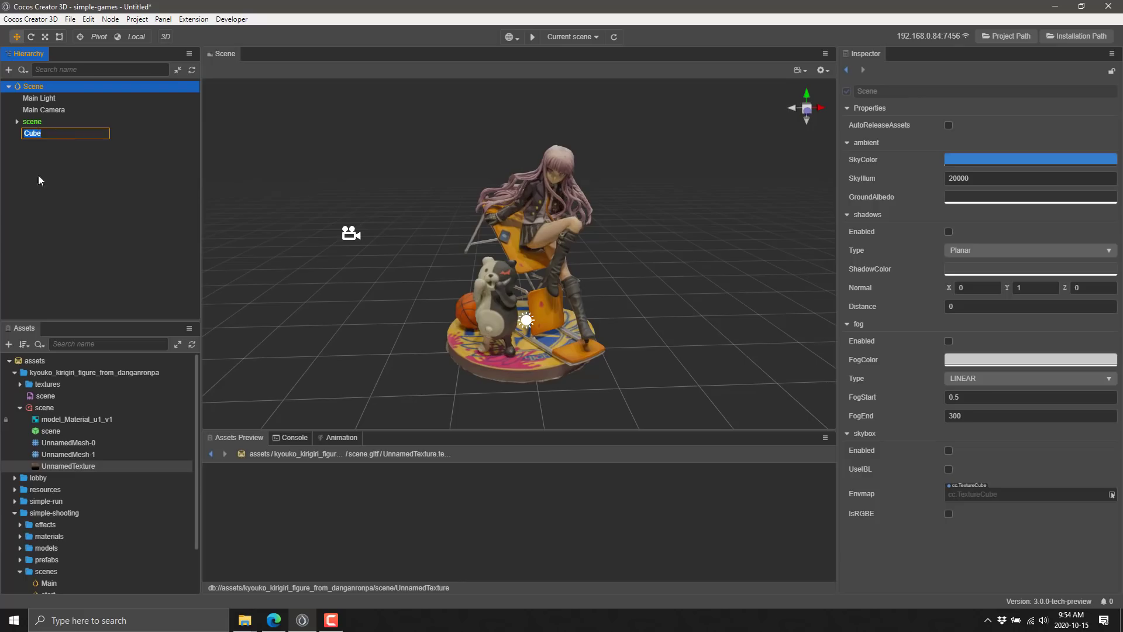
left_click(36, 136)
Add a Sphere as a child of the Cube
right_click(36, 136)
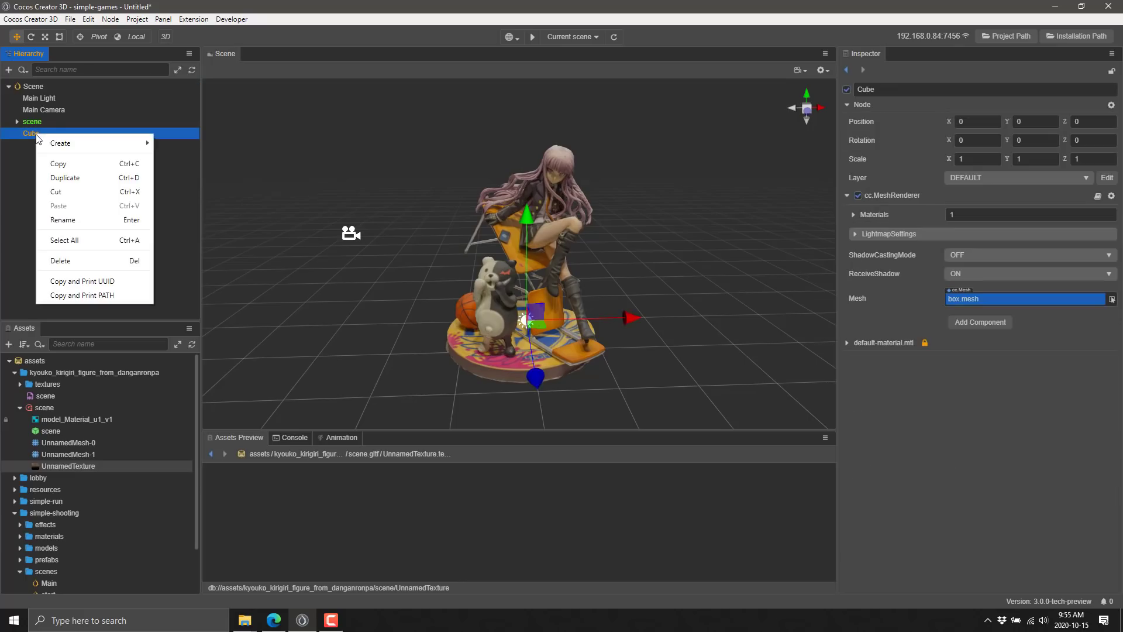
mouse_move(107, 144)
mouse_move(203, 162)
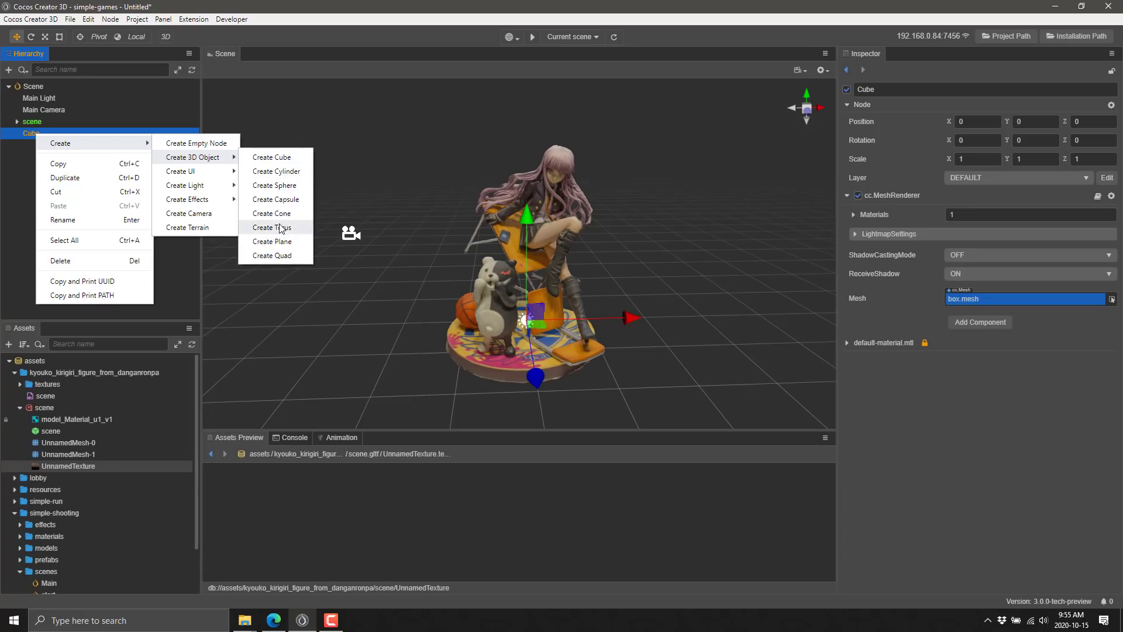
left_click(274, 185)
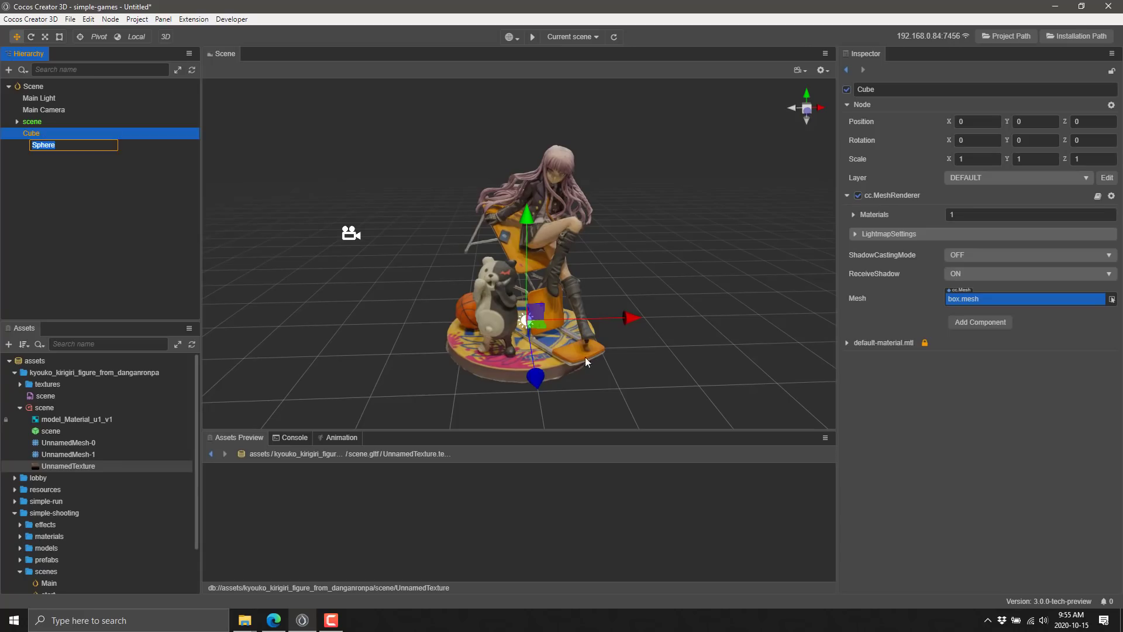
key("Return")
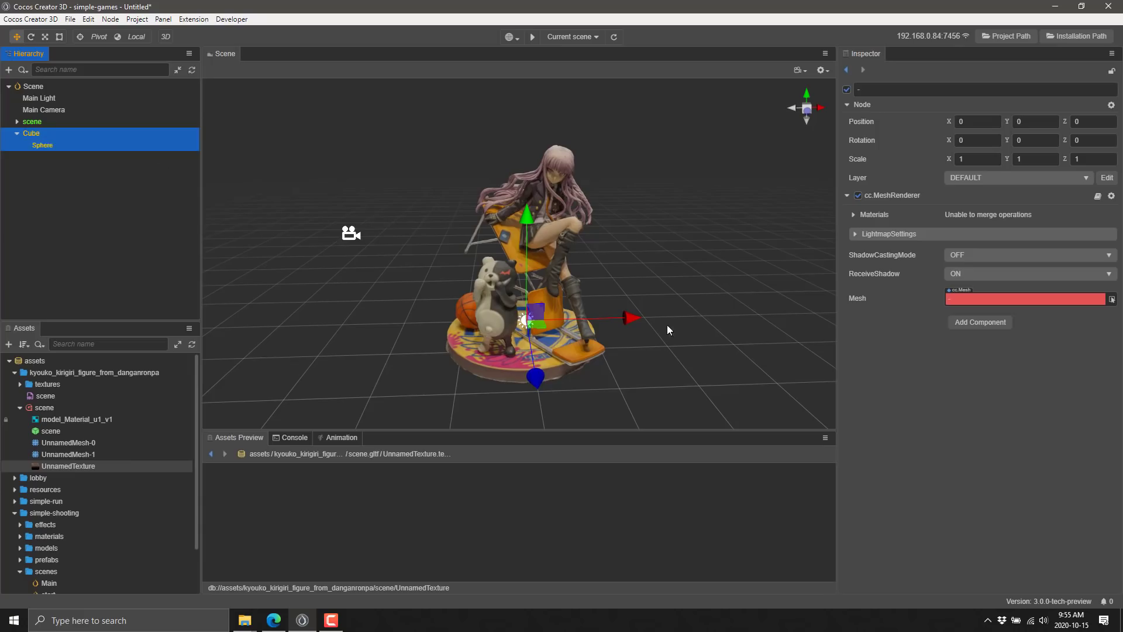
Move the Cube and Sphere with the gizmo, lowering the Sphere and placing the Cube at X 8.372
left_click_drag(634, 321, 710, 332)
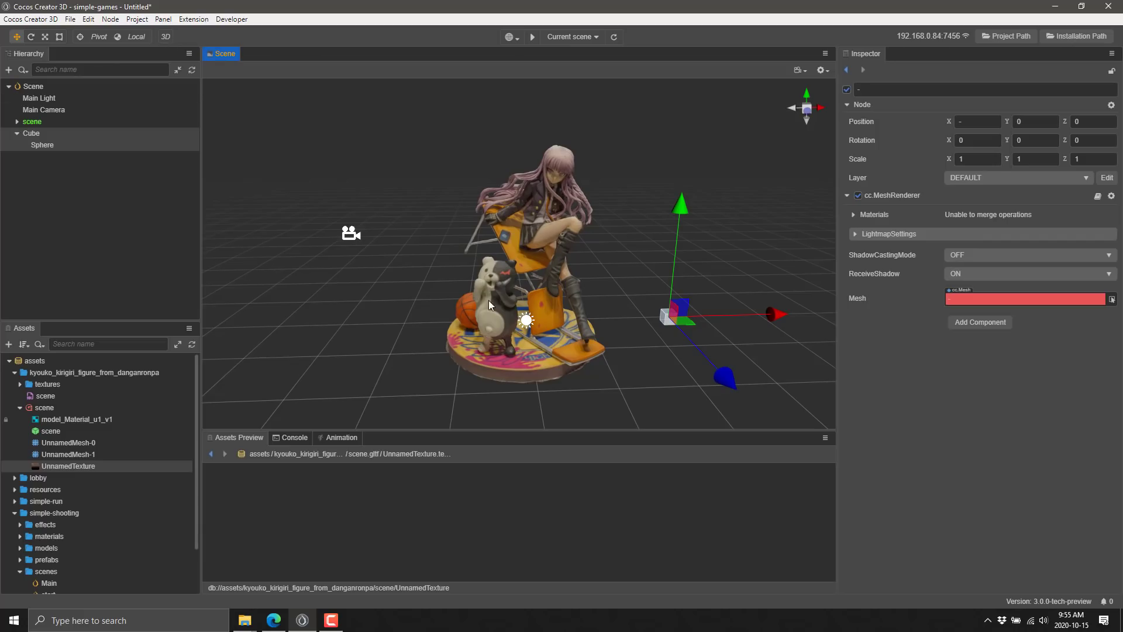
left_click(41, 138)
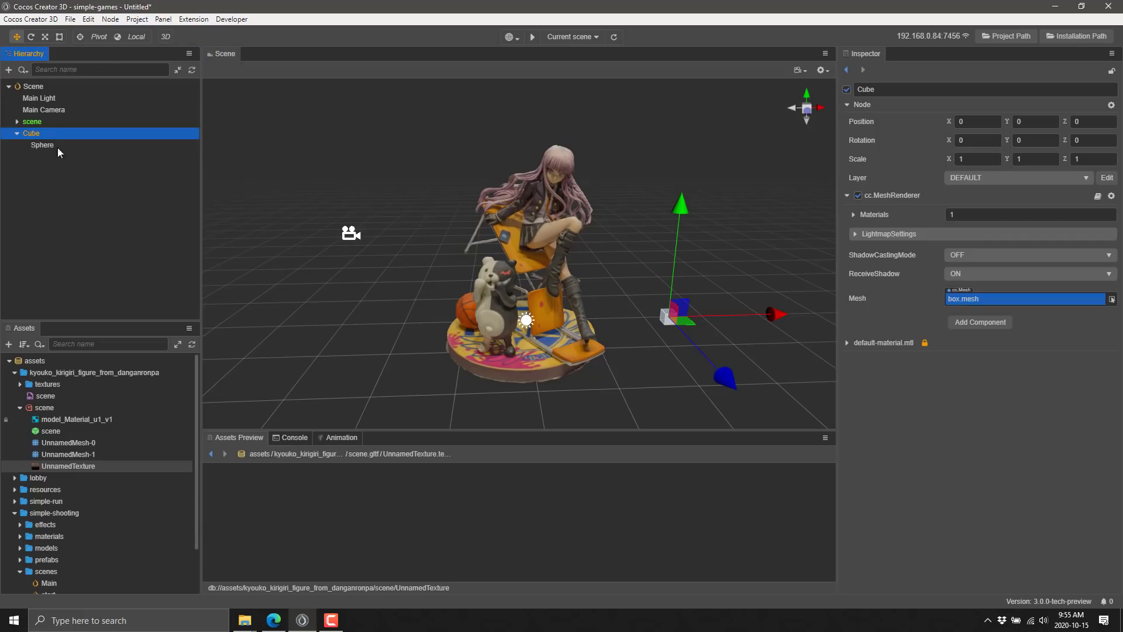
left_click(47, 146)
left_click_drag(781, 314, 806, 314)
left_click_drag(715, 205, 686, 220)
left_click(28, 136)
left_click_drag(764, 317, 736, 304)
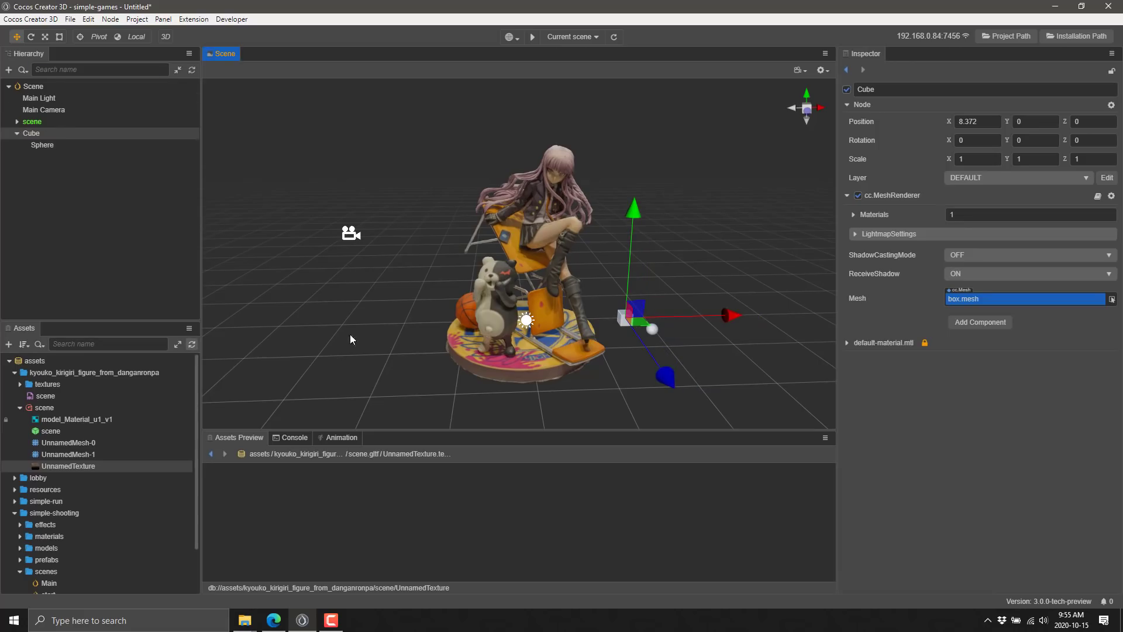
Add an AudioSource to the Cube with coin02 as its clip
left_click(847, 195)
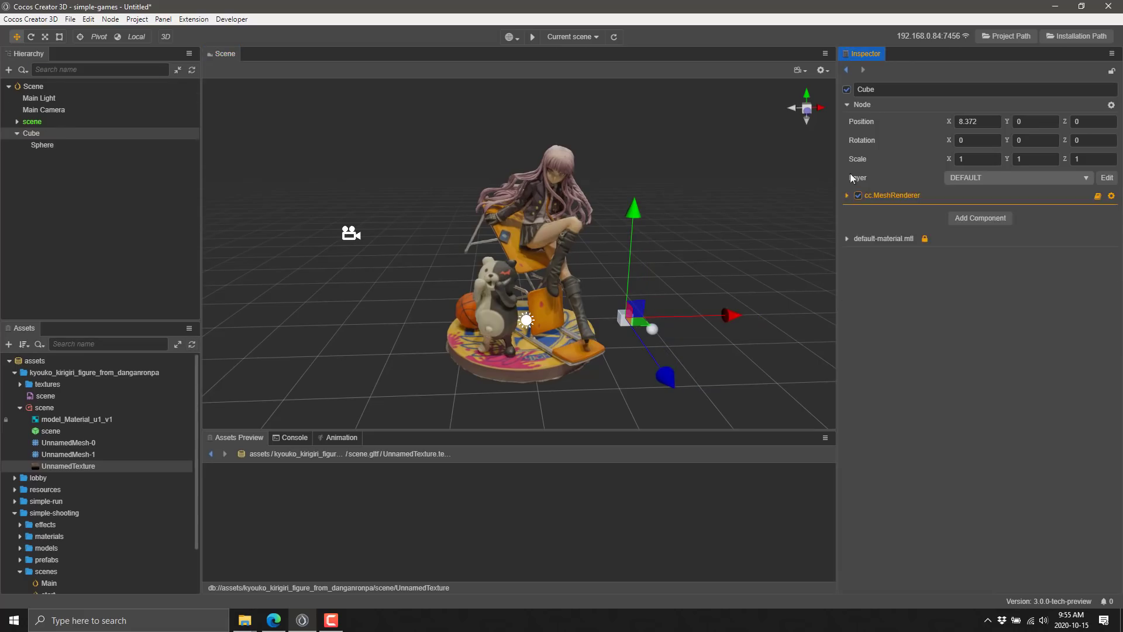
left_click(977, 218)
left_click(933, 260)
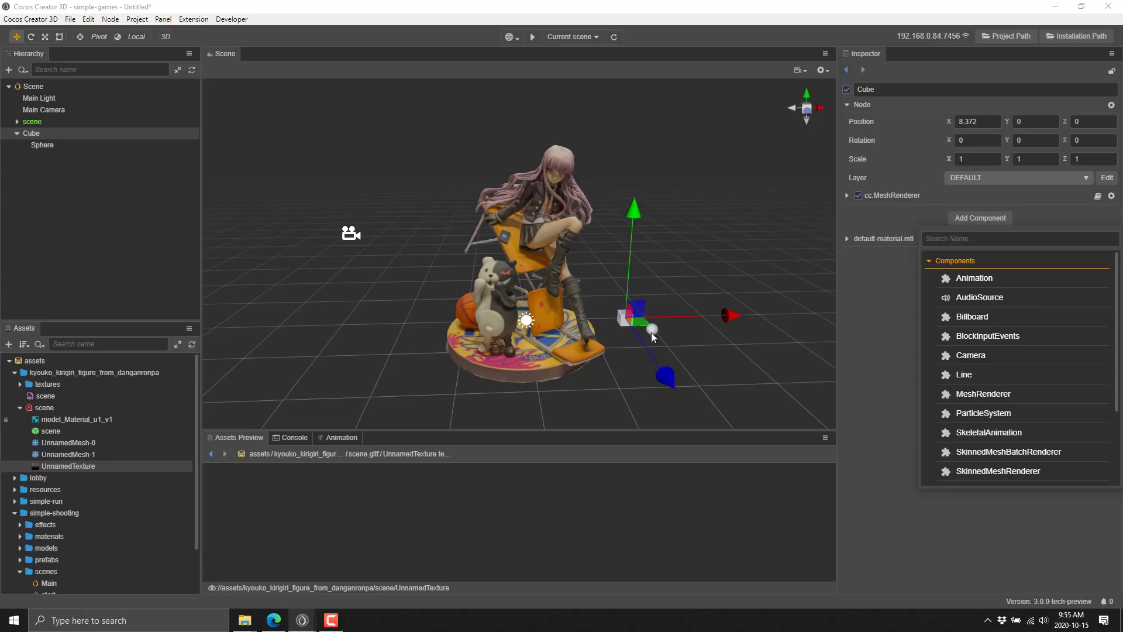
left_click(1083, 297)
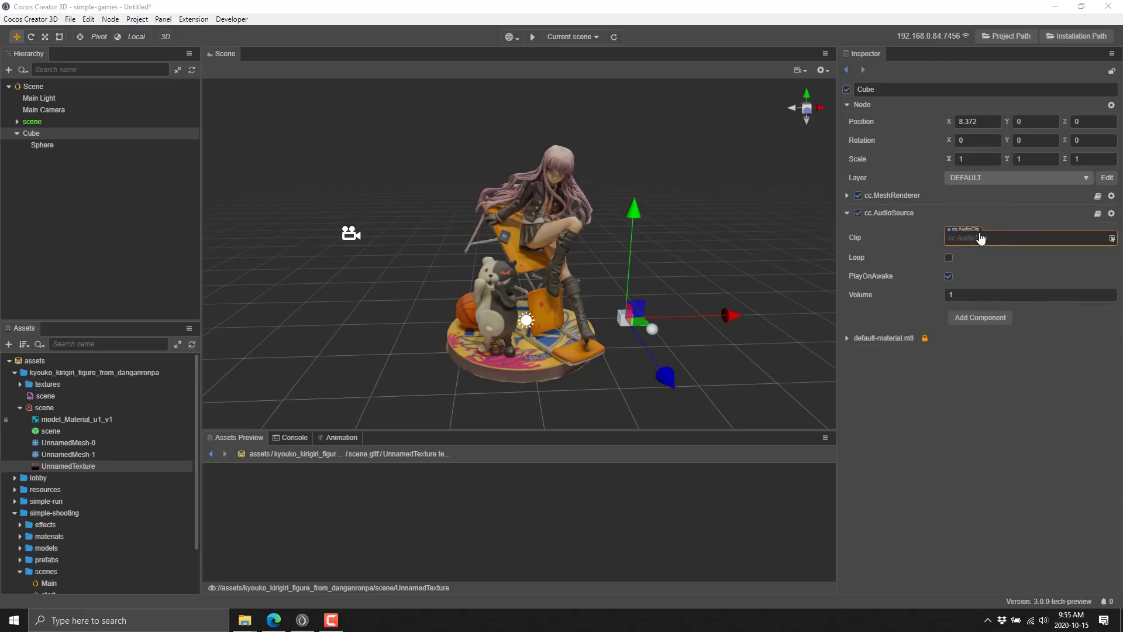
scroll(92, 560, "down", 3)
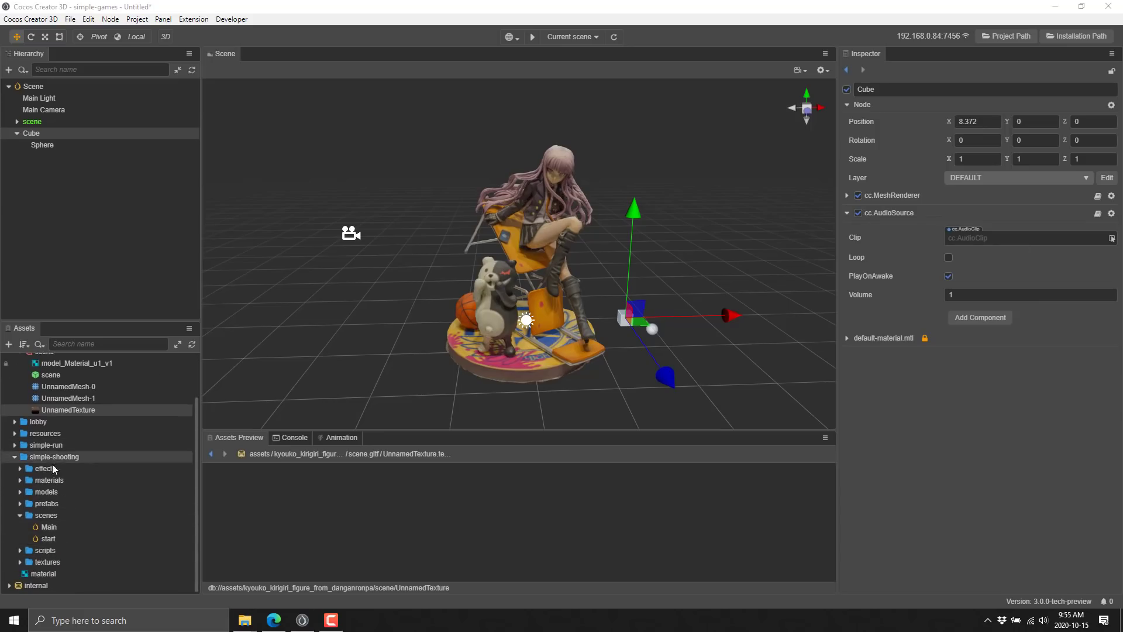
left_click(15, 446)
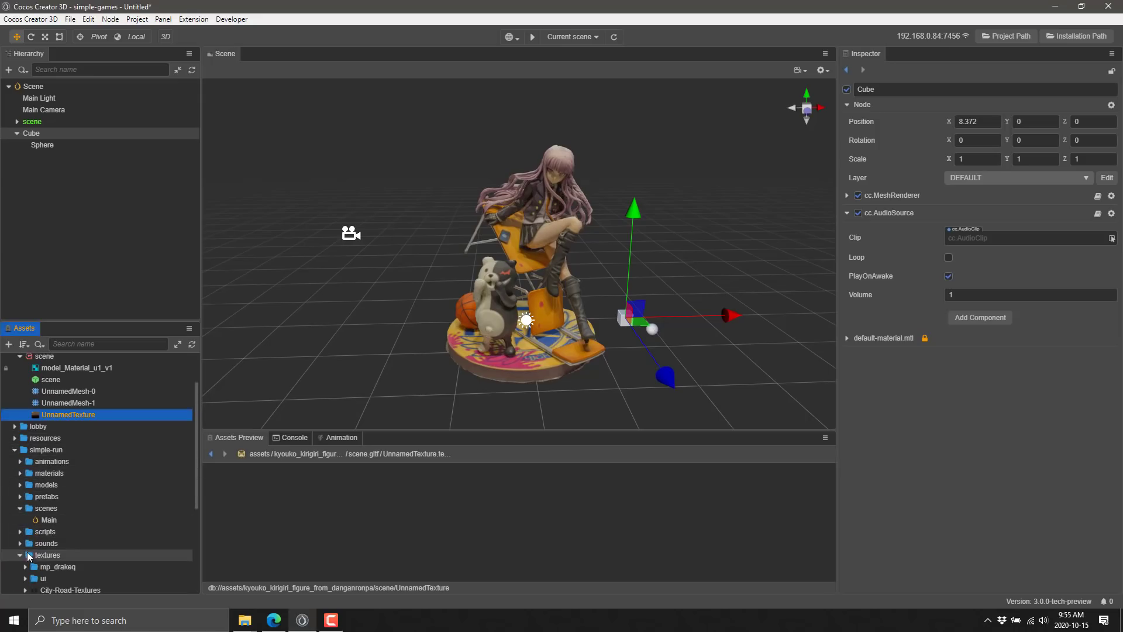
left_click(24, 543)
scroll(56, 543, "down", 1)
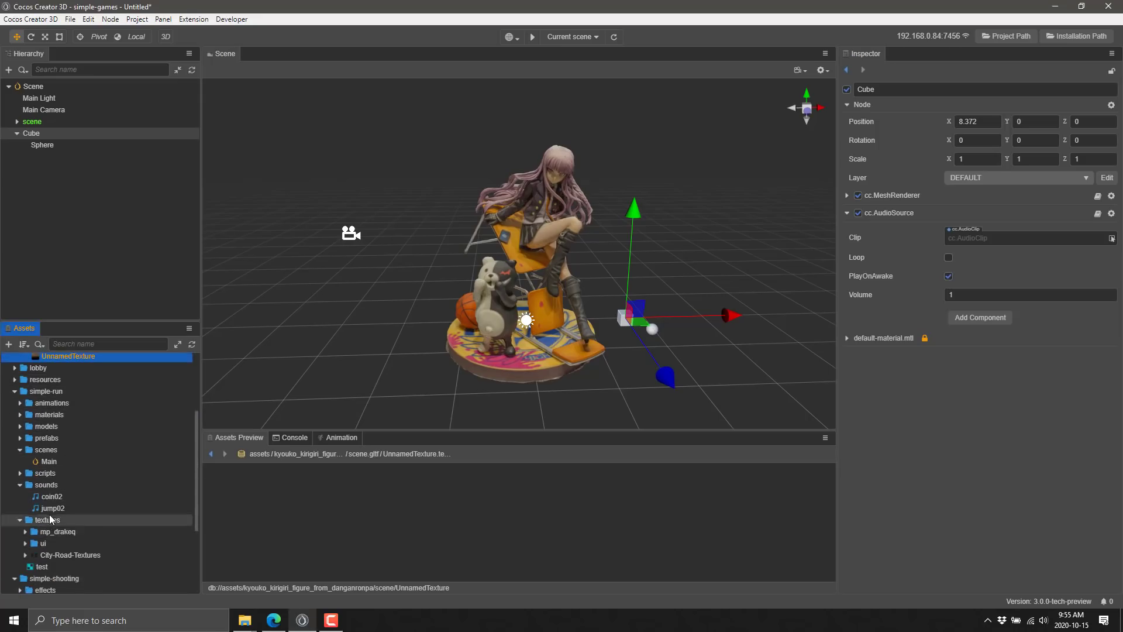
left_click_drag(50, 496, 984, 241)
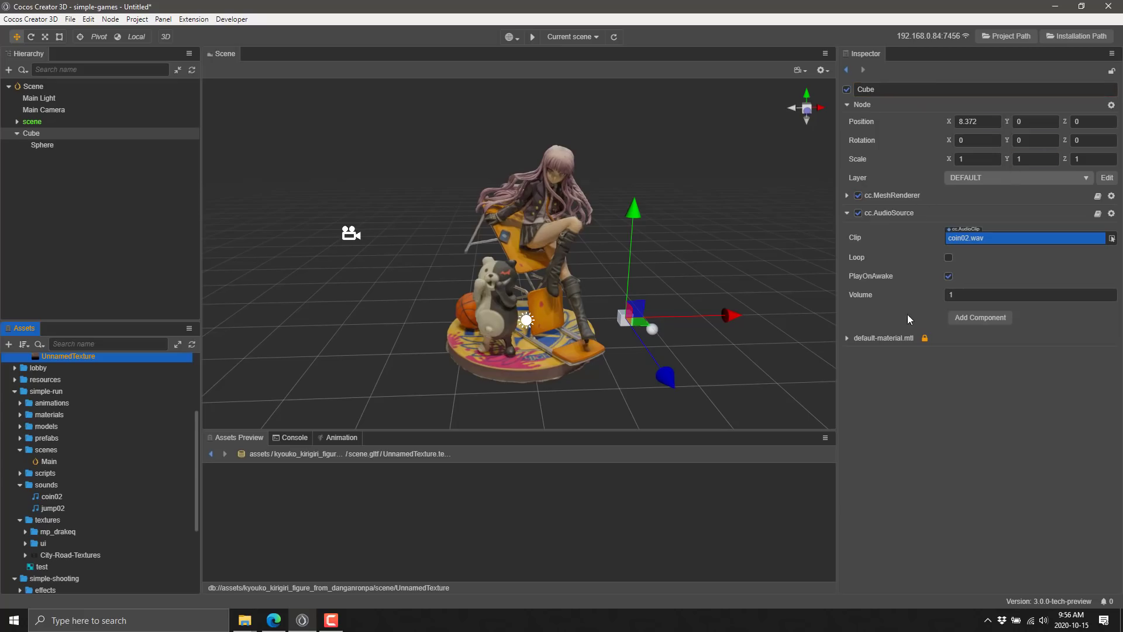
Add the Bullet custom script to the Cube and run the browser preview
left_click(969, 319)
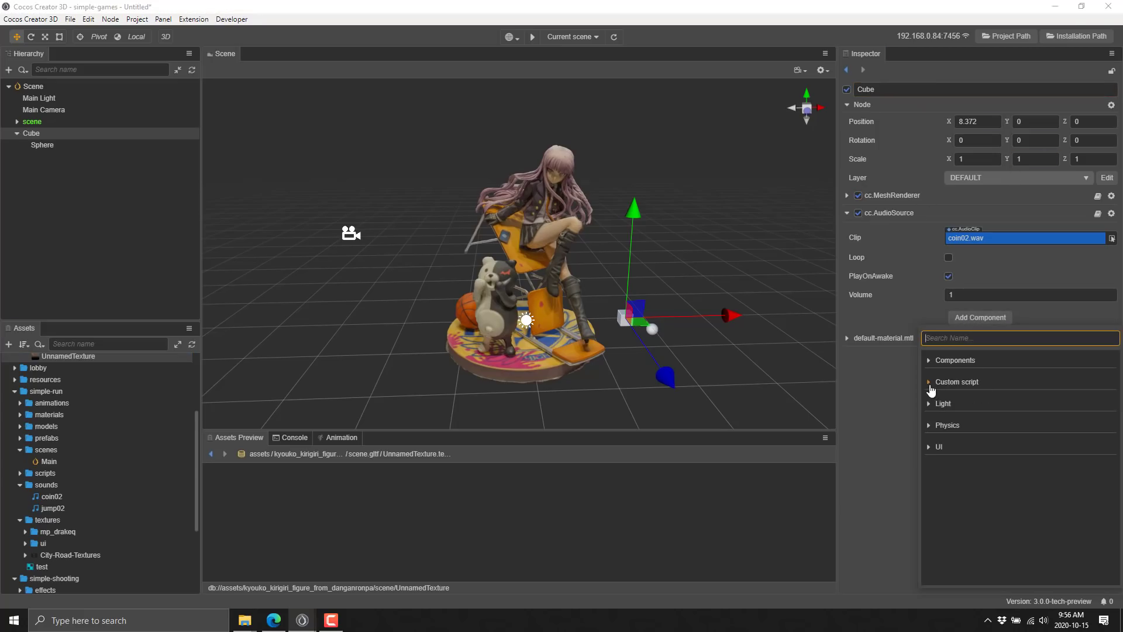
left_click(965, 384)
scroll(972, 424, "down", 3)
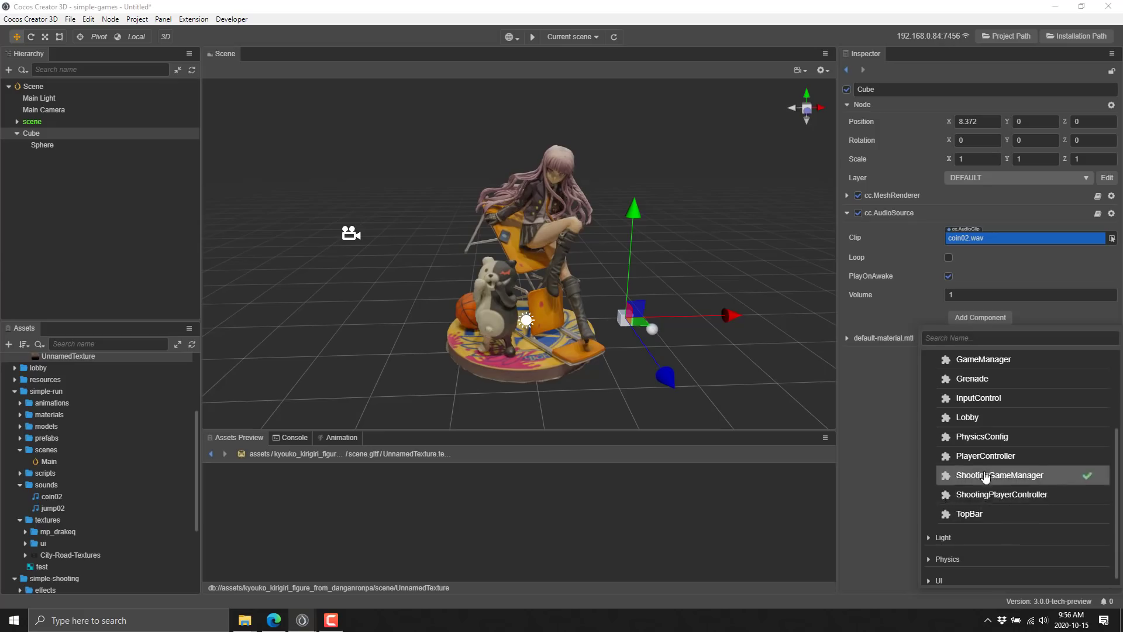
scroll(1005, 431, "up", 3)
left_click(983, 419)
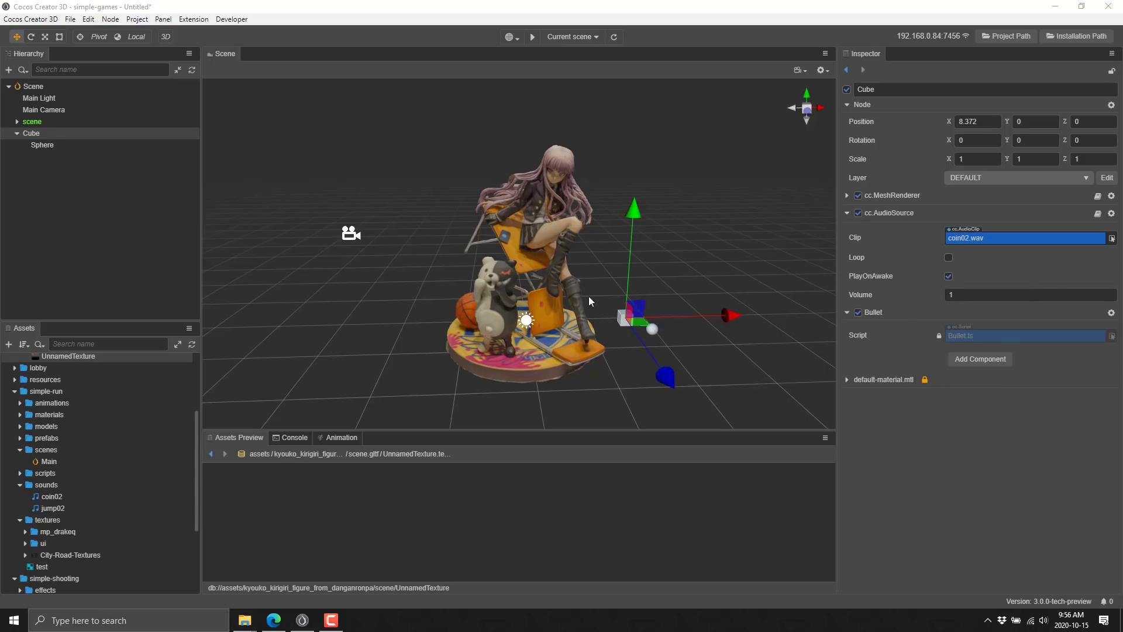
left_click(528, 41)
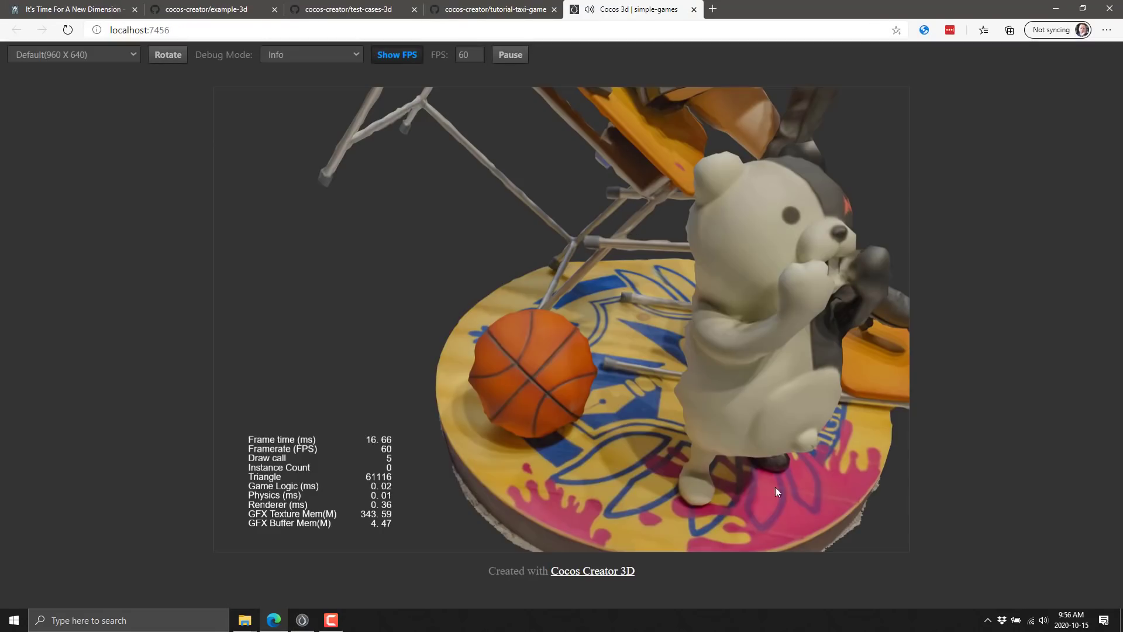
Close the localhost:7456 preview tab in Edge and Alt+Tab back to Cocos Creator 3D
left_click(694, 9)
key("alt+Tab")
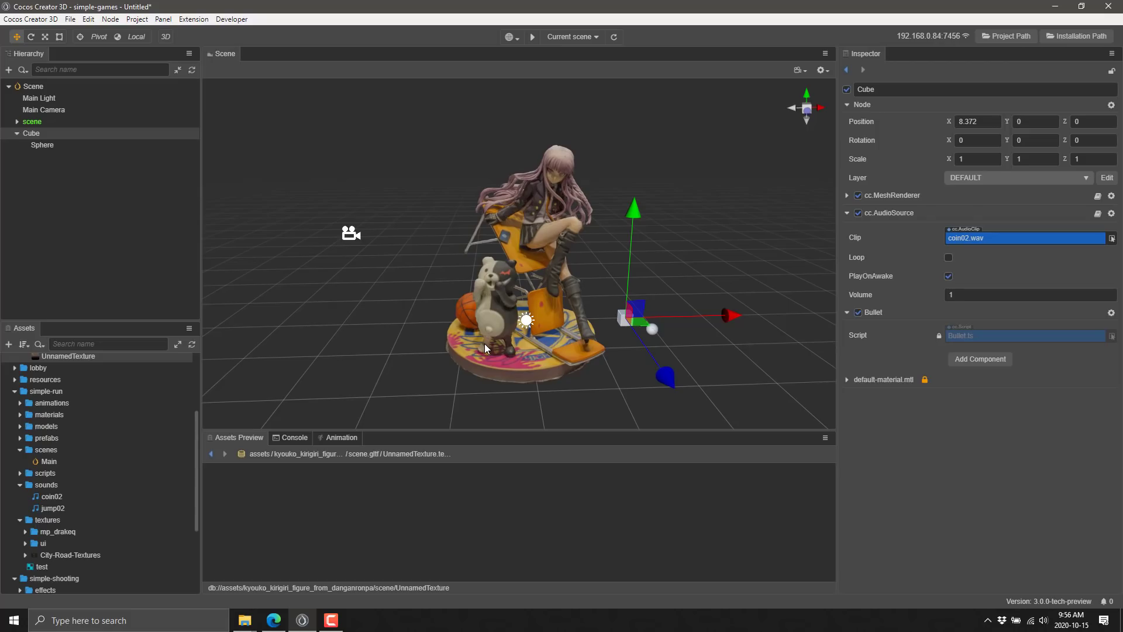
Collapse the Assets tree, show the Animation panel and add a cc.Animation component to the Cube
scroll(75, 425, "up", 3)
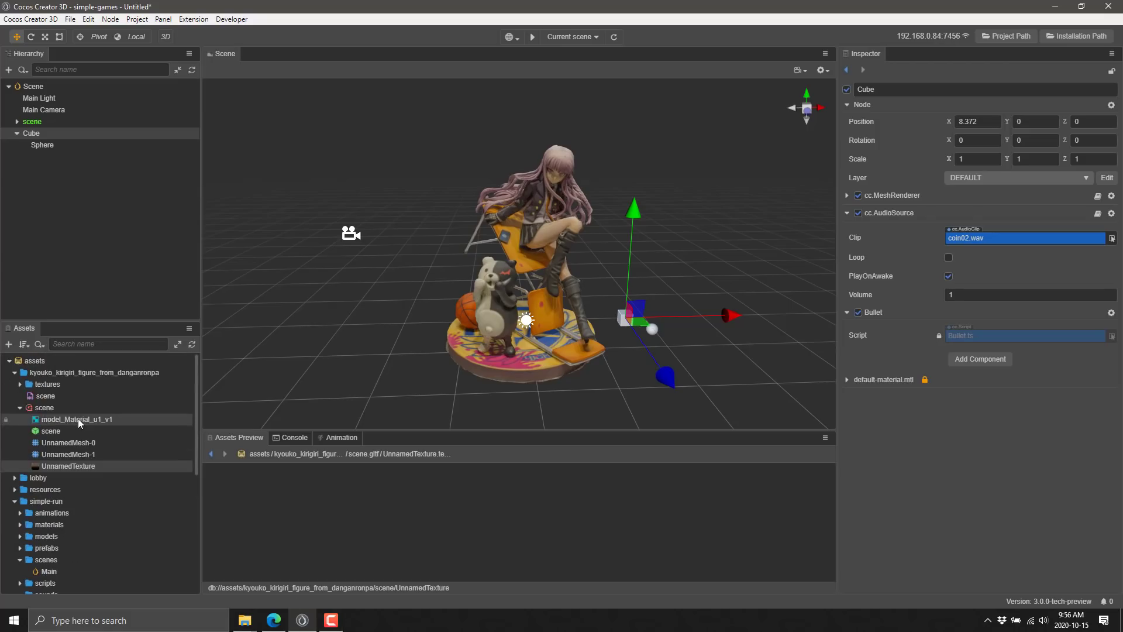
left_click(10, 360)
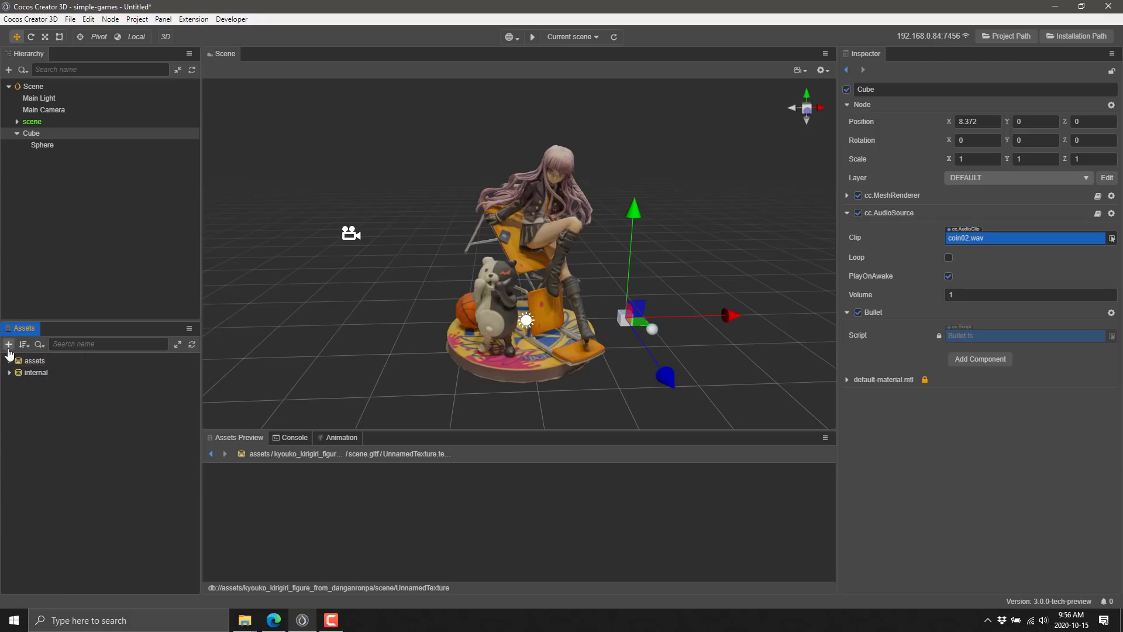
left_click(8, 344)
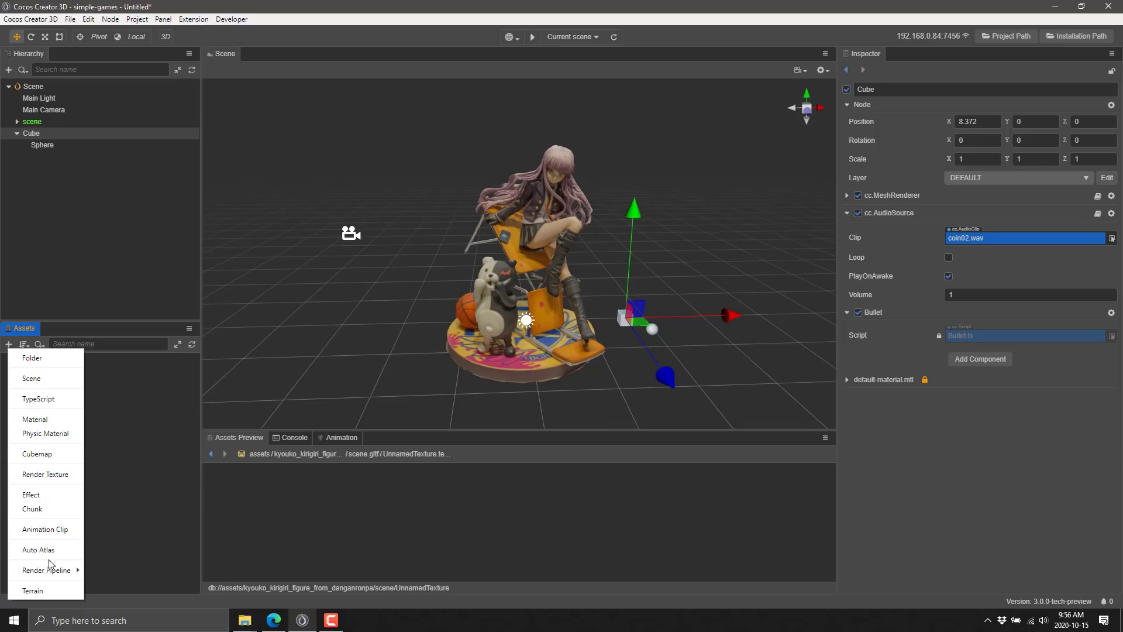
left_click(425, 516)
left_click(341, 438)
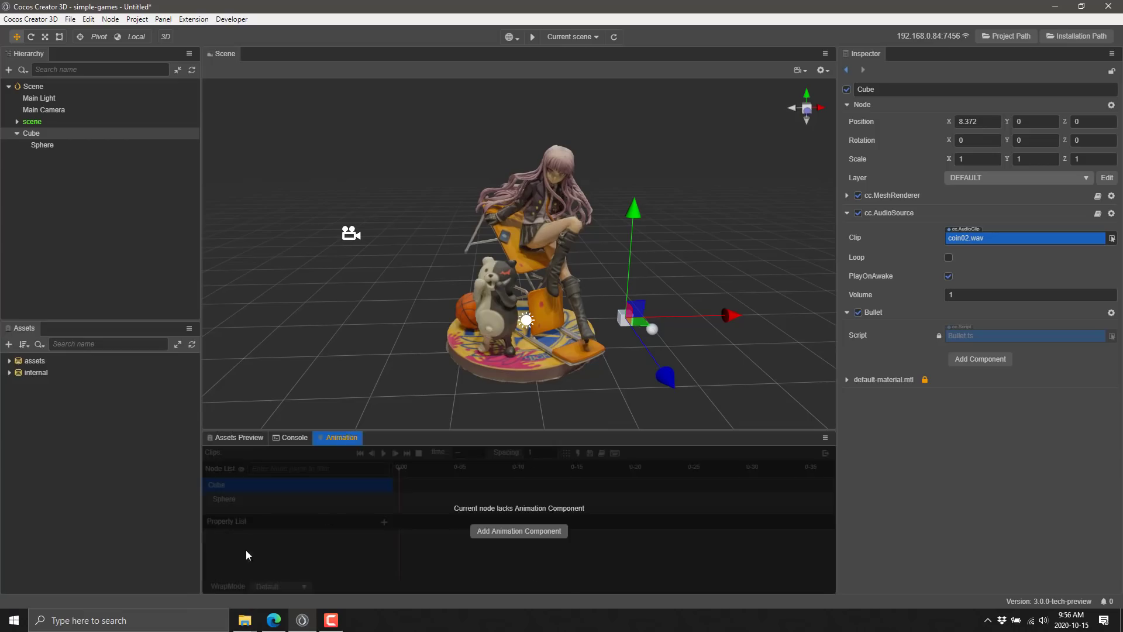
left_click(525, 532)
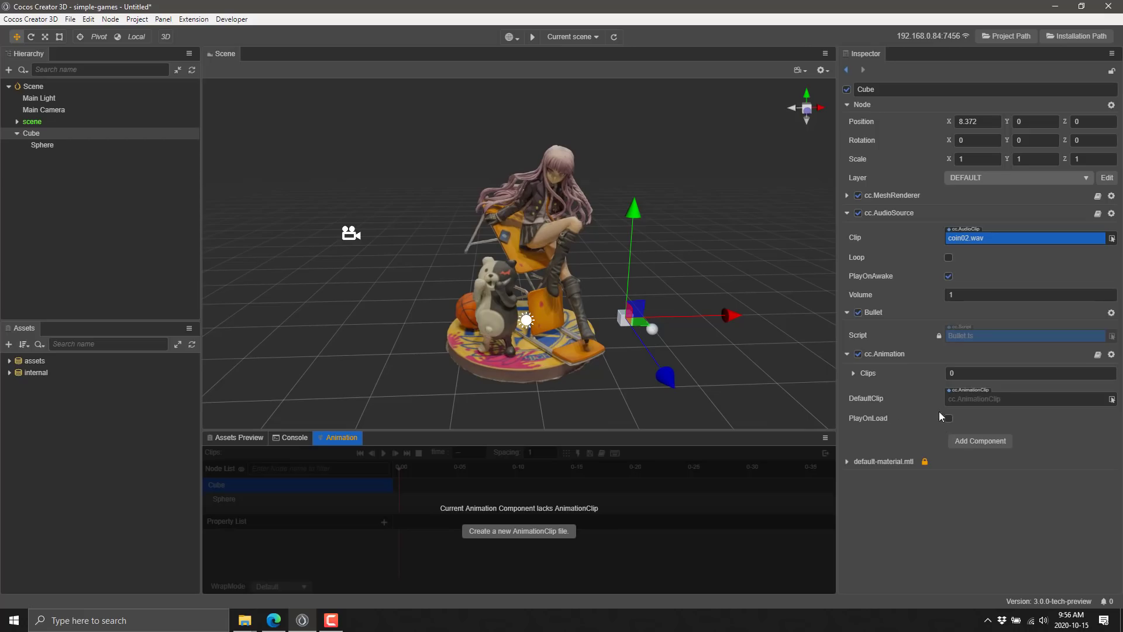
Create the clip animation.anim as the Cube's default clip and enter animation editing mode
left_click(505, 536)
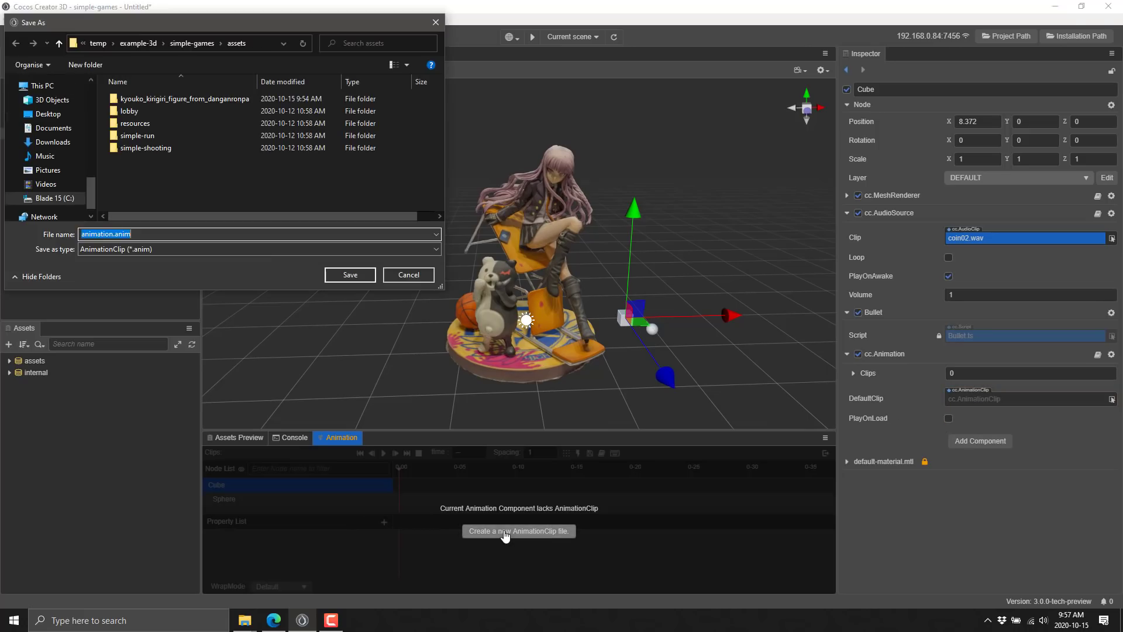
left_click(356, 273)
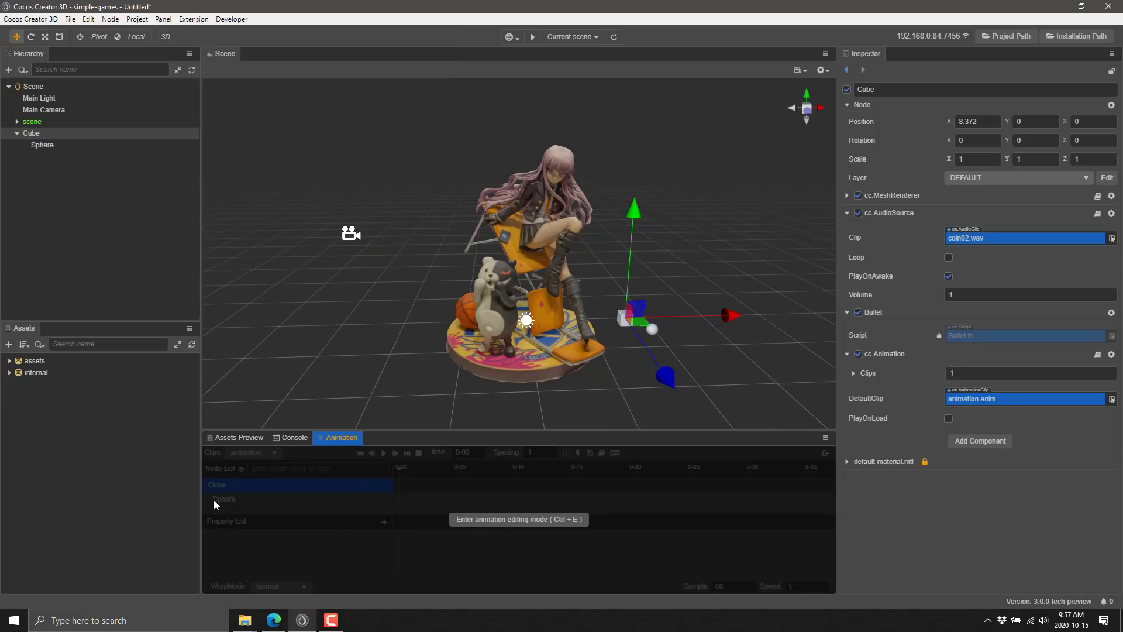
left_click(514, 519)
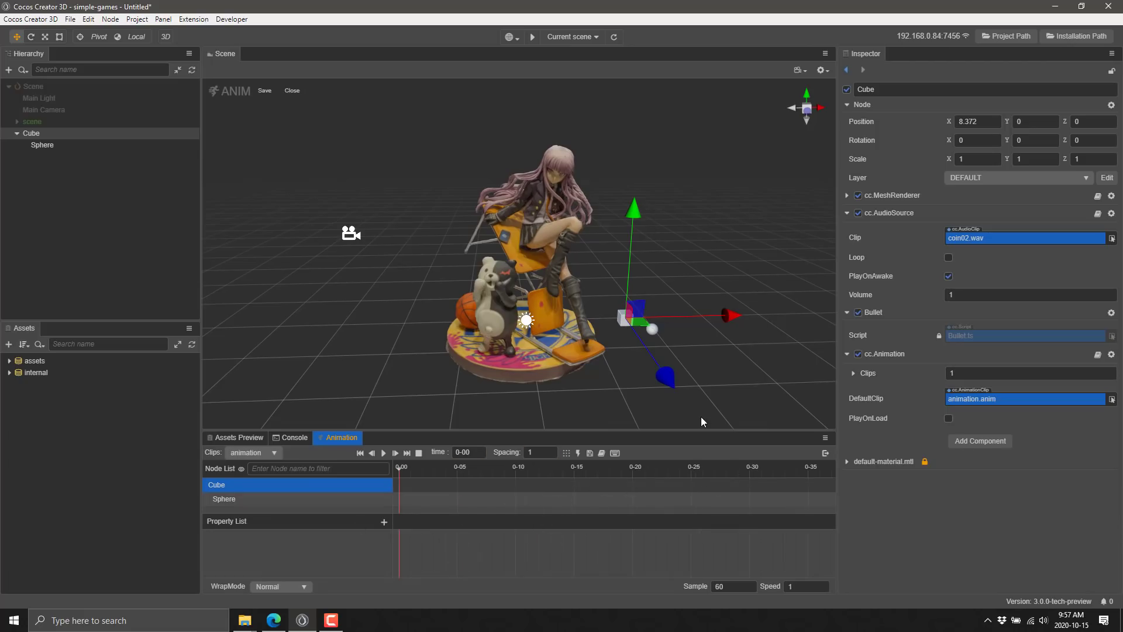
Browse the Property List add menu without adding anything, then expand the assets folder
left_click(385, 522)
mouse_move(431, 488)
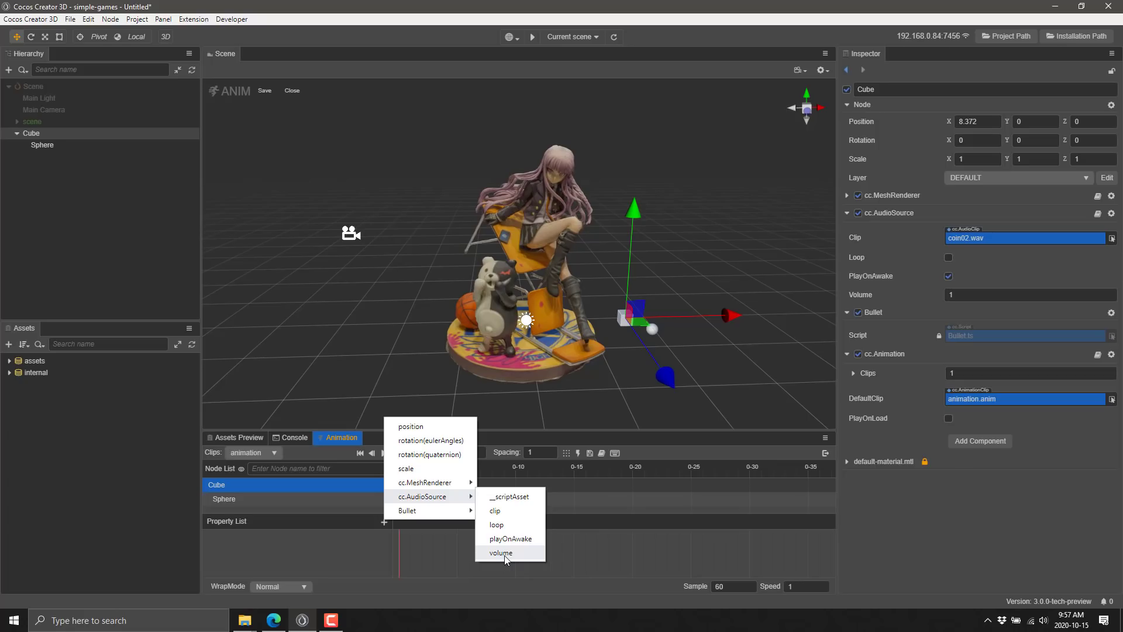
left_click(146, 500)
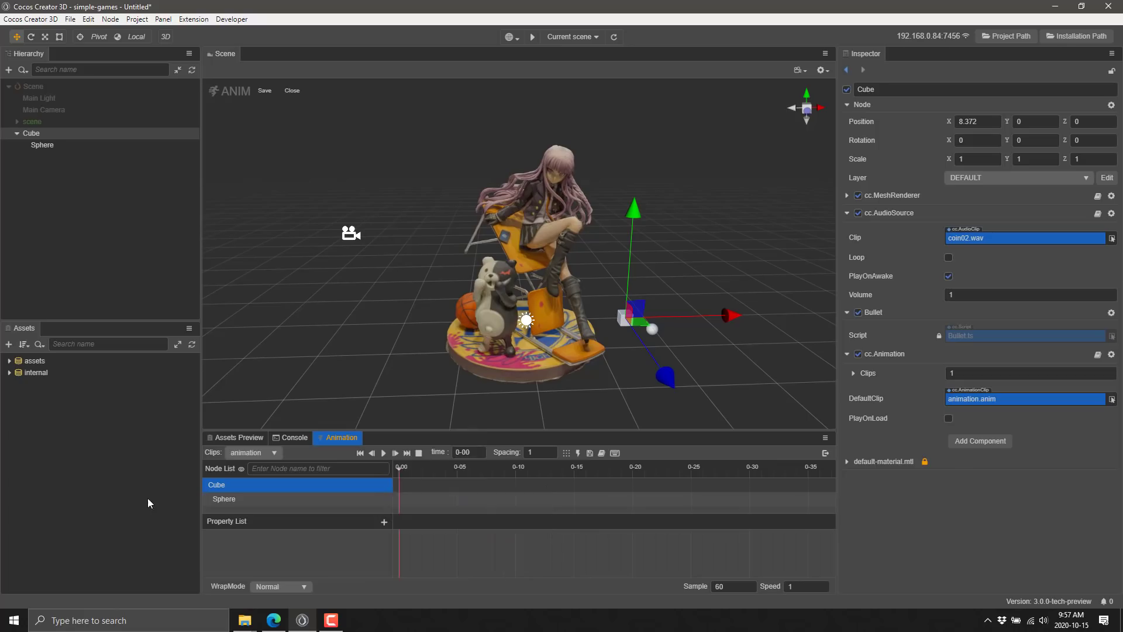
left_click(9, 361)
Create a new material asset in the assets folder and select it in the Inspector
right_click(24, 367)
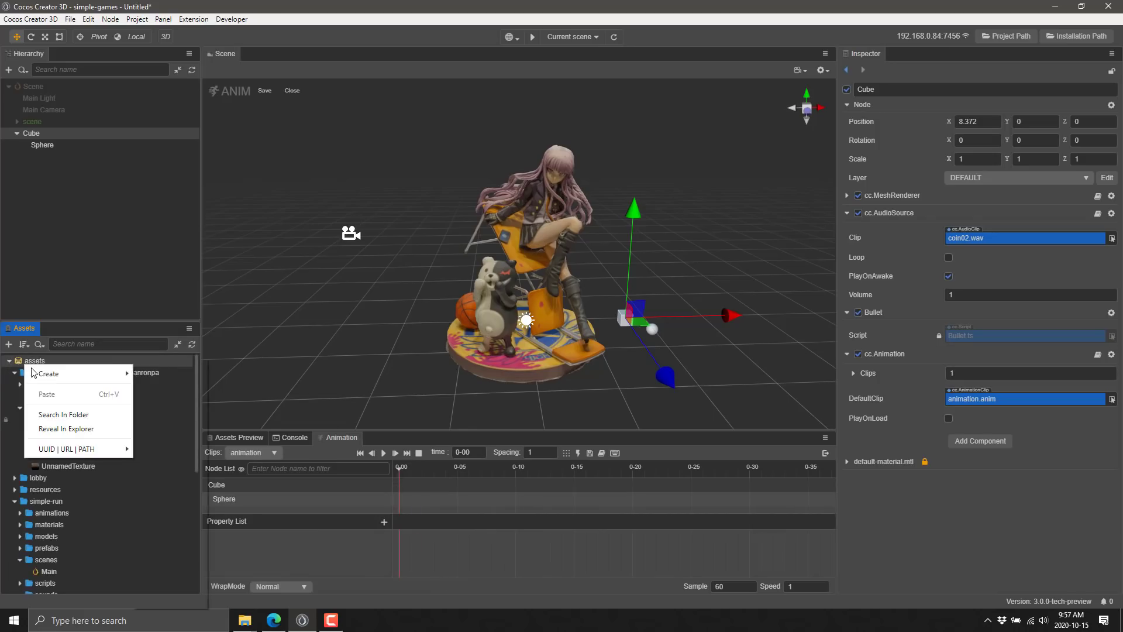
mouse_move(39, 375)
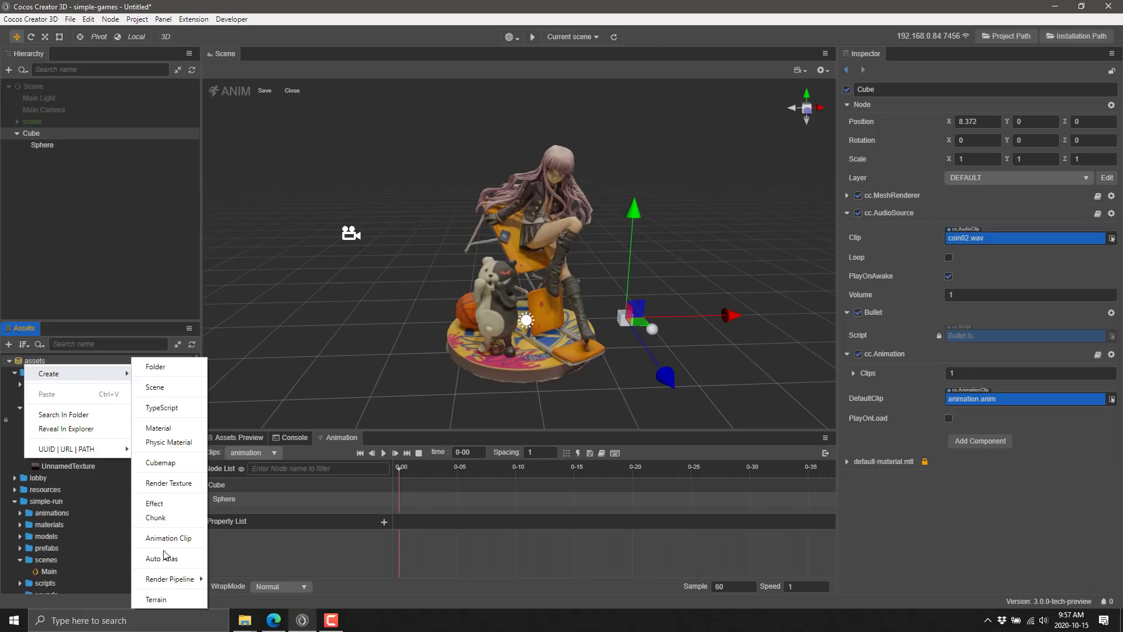
left_click(162, 443)
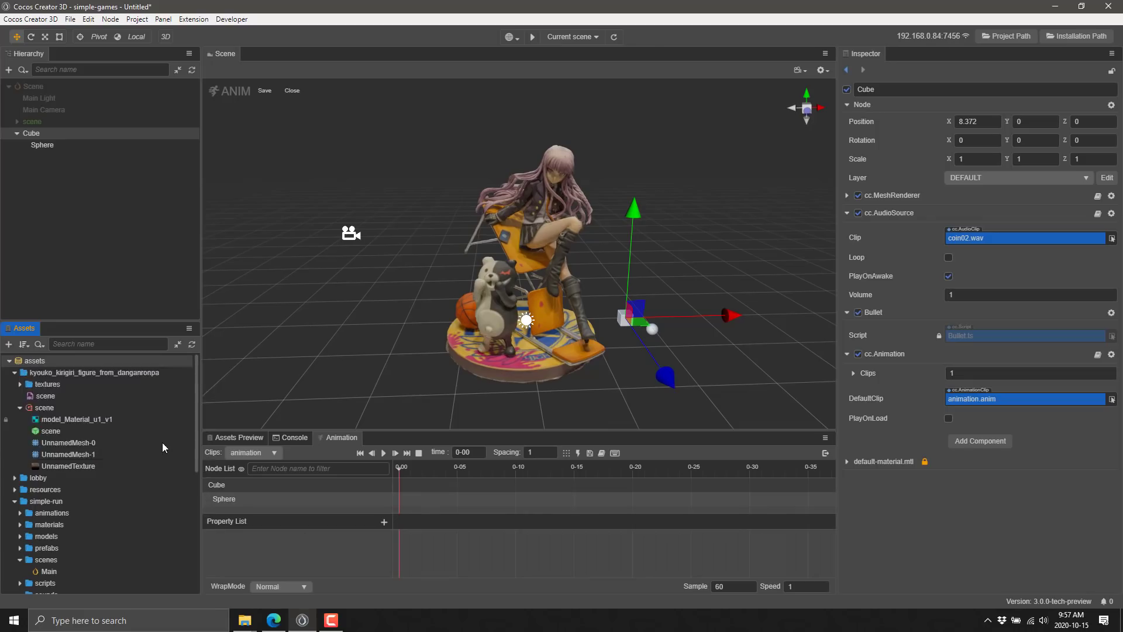
scroll(73, 410, "down", 10)
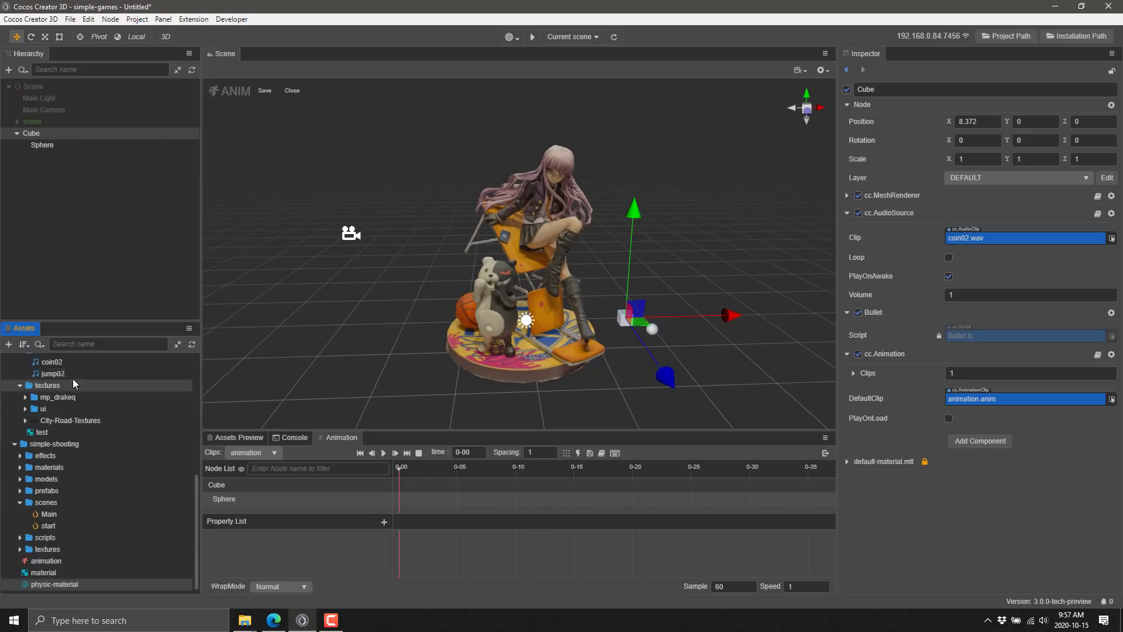
left_click(53, 571)
left_click(62, 584)
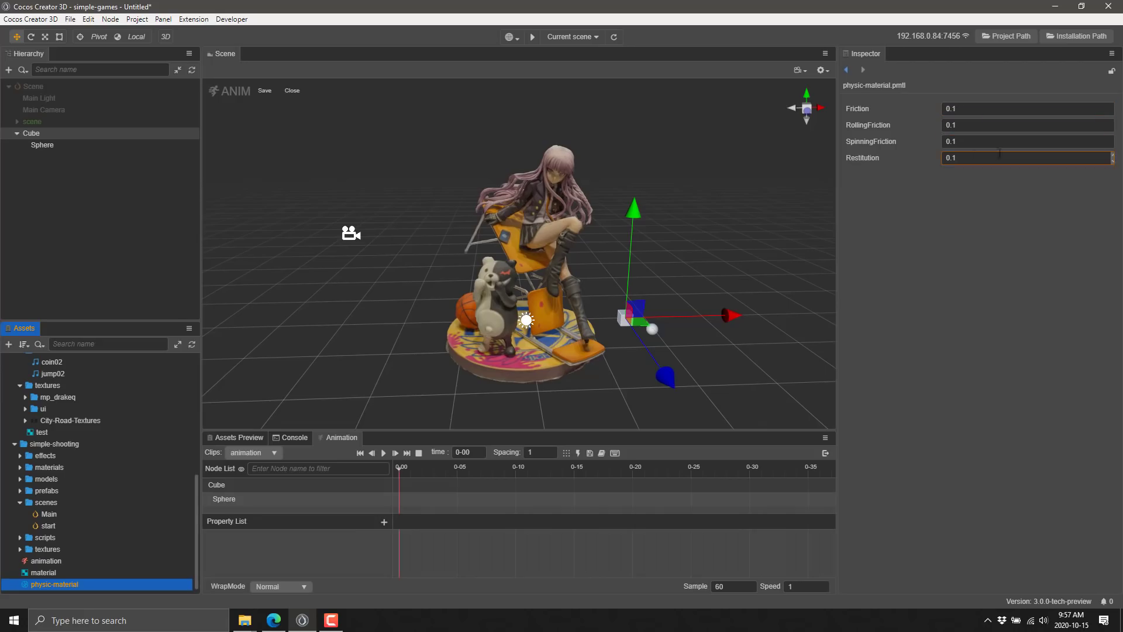
left_click(44, 570)
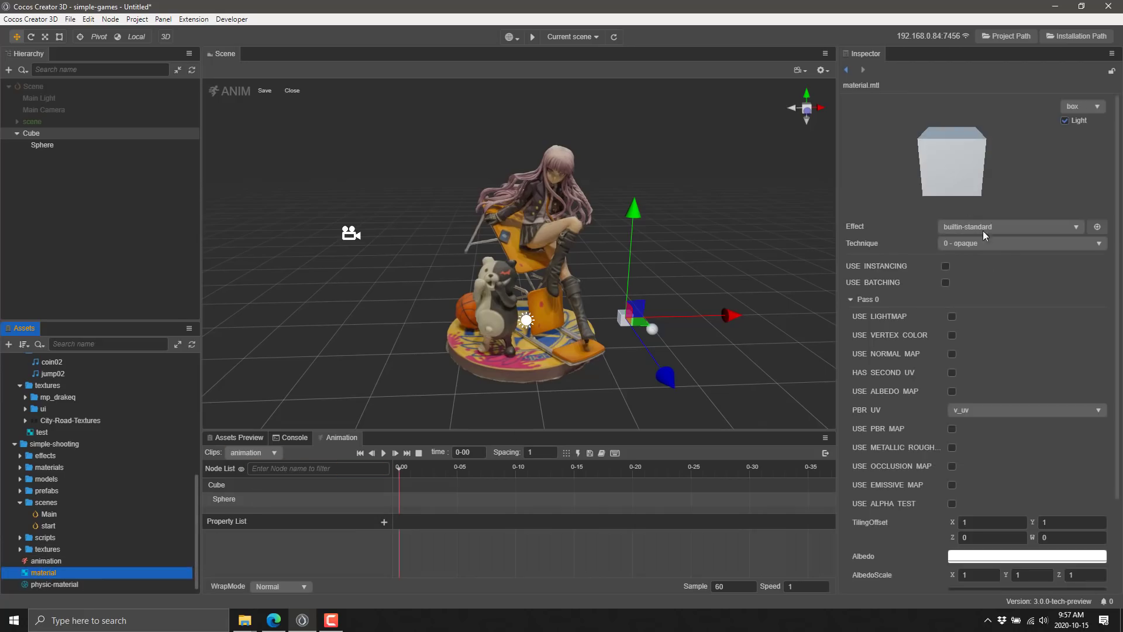
Switch the material's effect to builtin-toon, keeping technique 0
left_click(1031, 228)
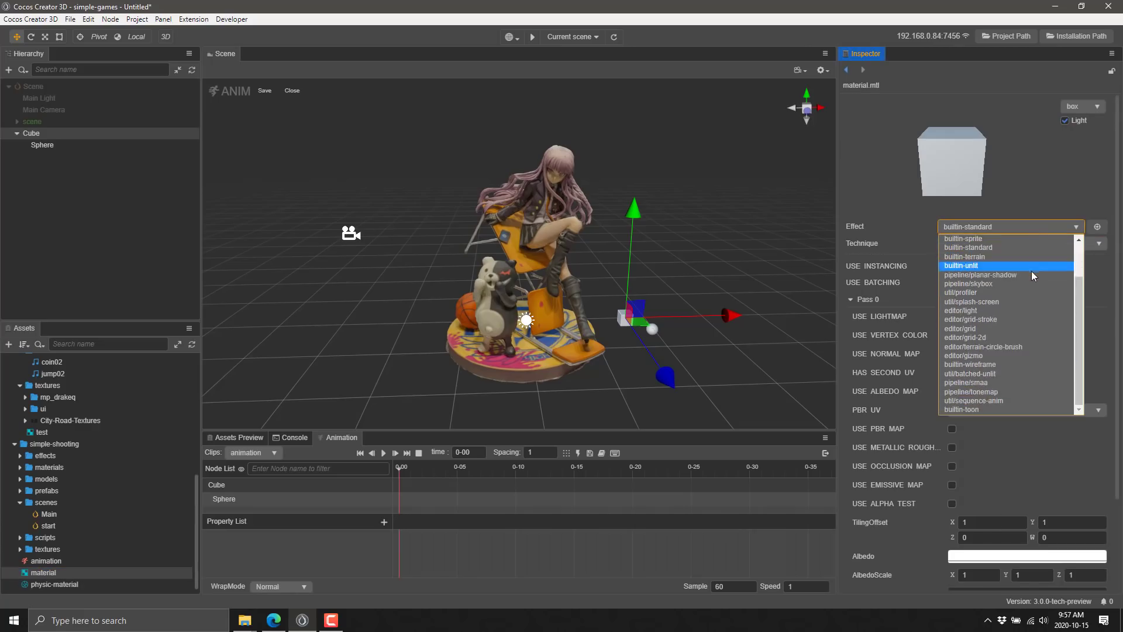
scroll(1031, 271, "up", 1)
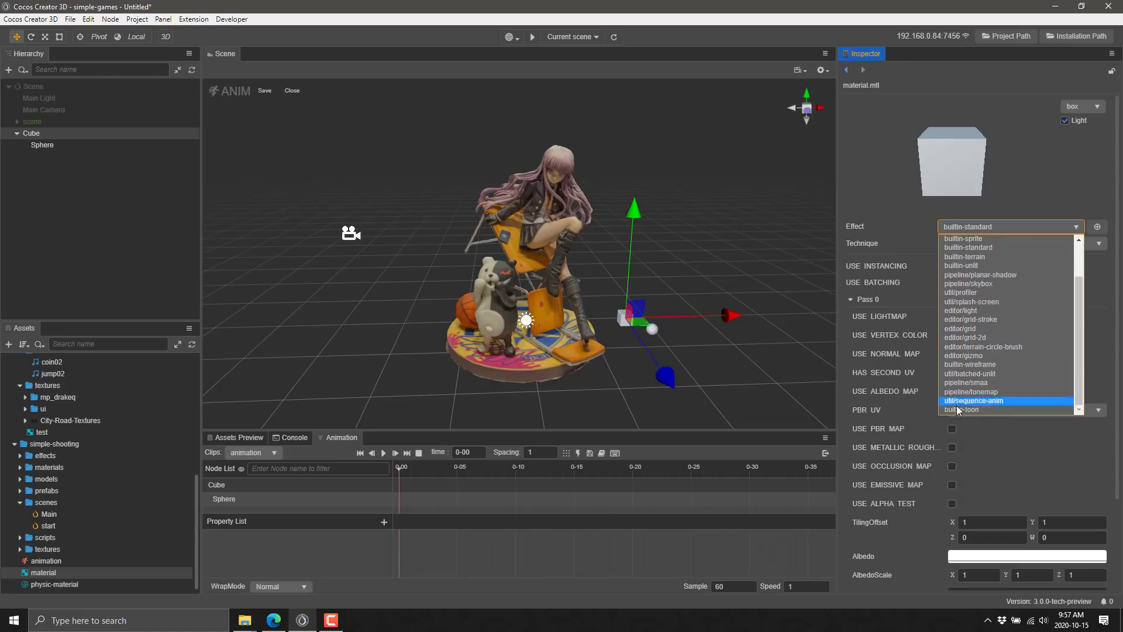
left_click(994, 405)
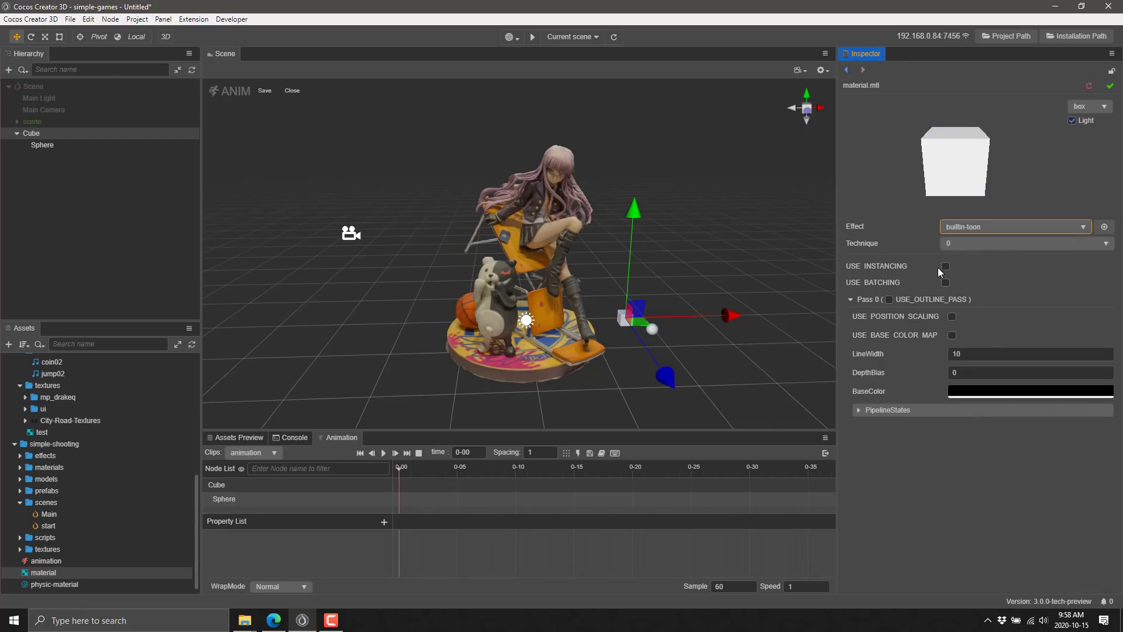
left_click(1001, 251)
left_click(1005, 253)
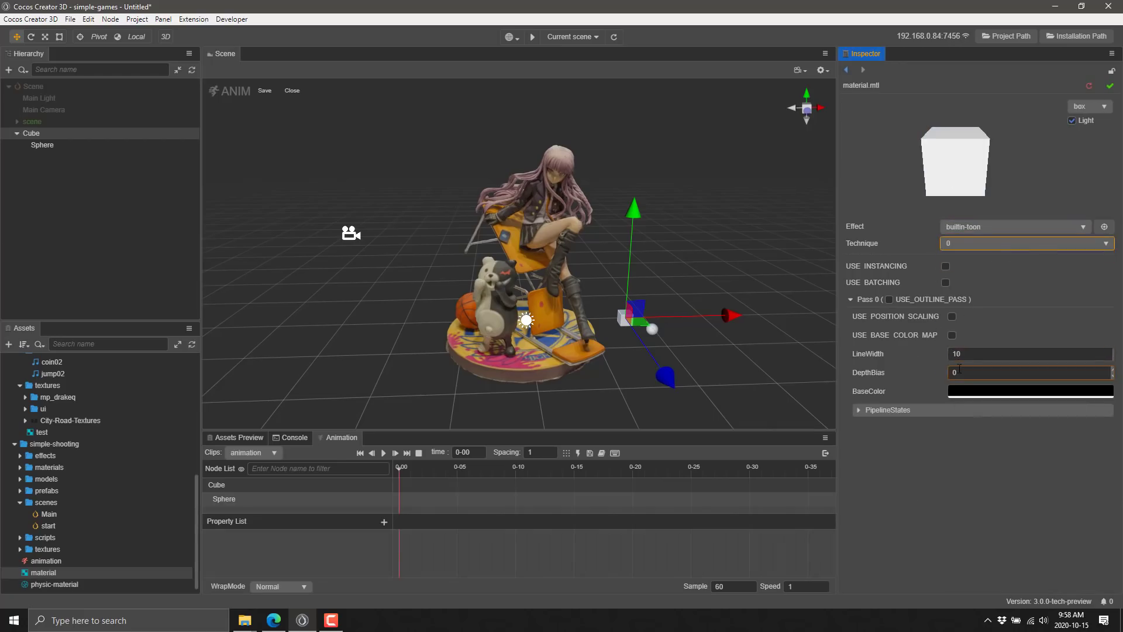
Set the toon base colour to red (#EB1717) and expand the PipelineStates section
left_click(960, 391)
mouse_move(996, 427)
left_mouse_down()
mouse_move(1015, 431)
mouse_move(1048, 403)
mouse_move(1060, 412)
left_mouse_up()
left_click(1088, 323)
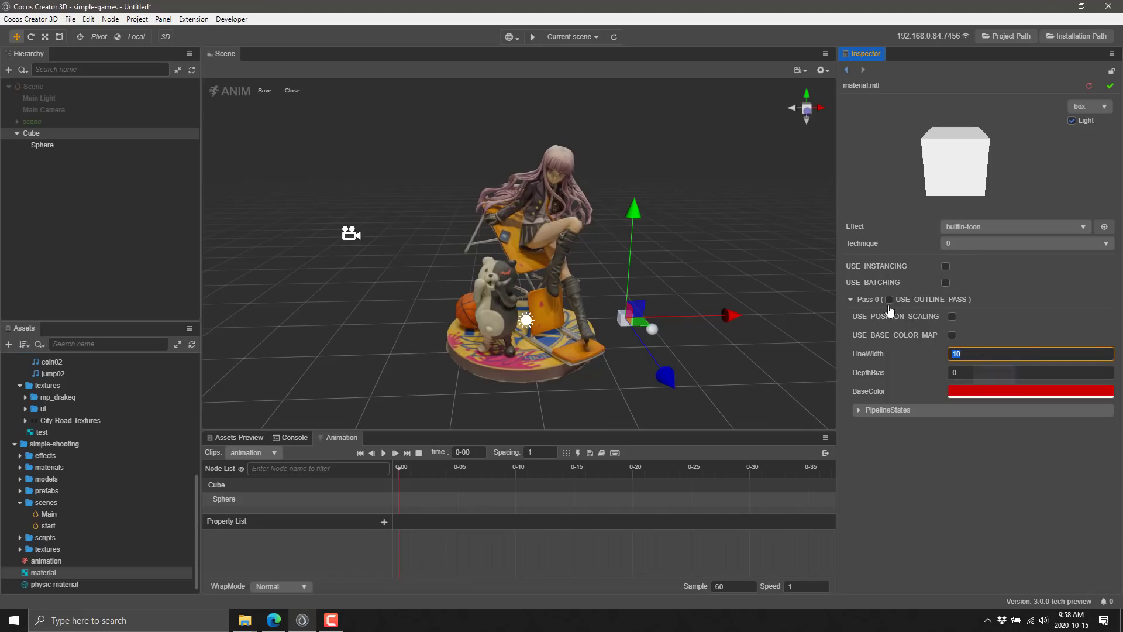
left_click(873, 412)
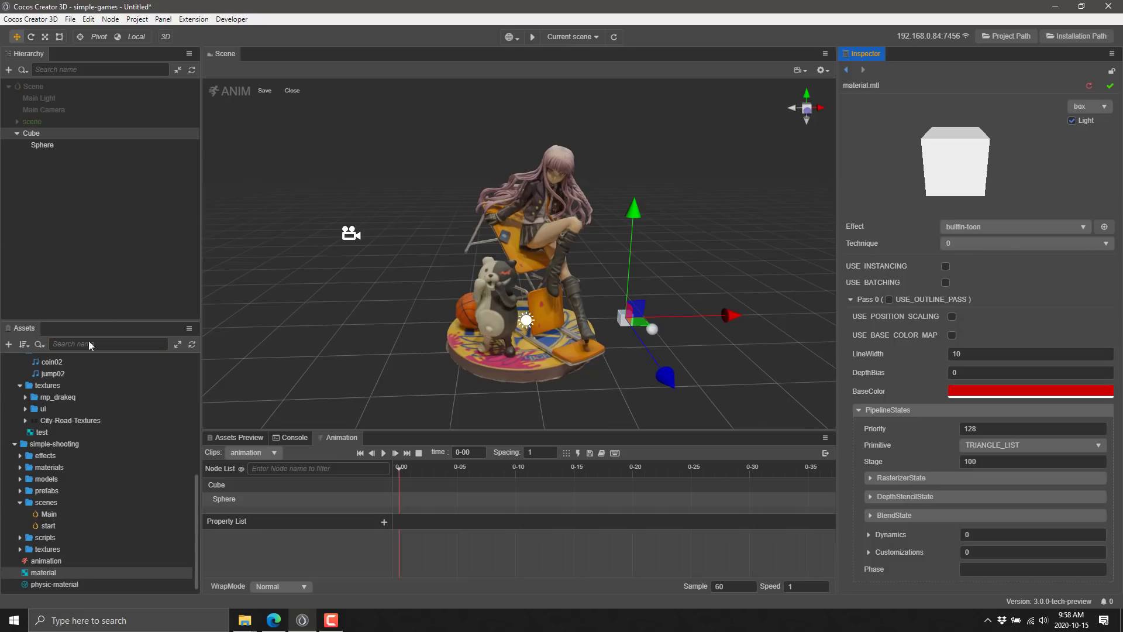
Collapse the simple-run, simple-shooting and figure model folders in Assets
scroll(47, 468, "up", 5)
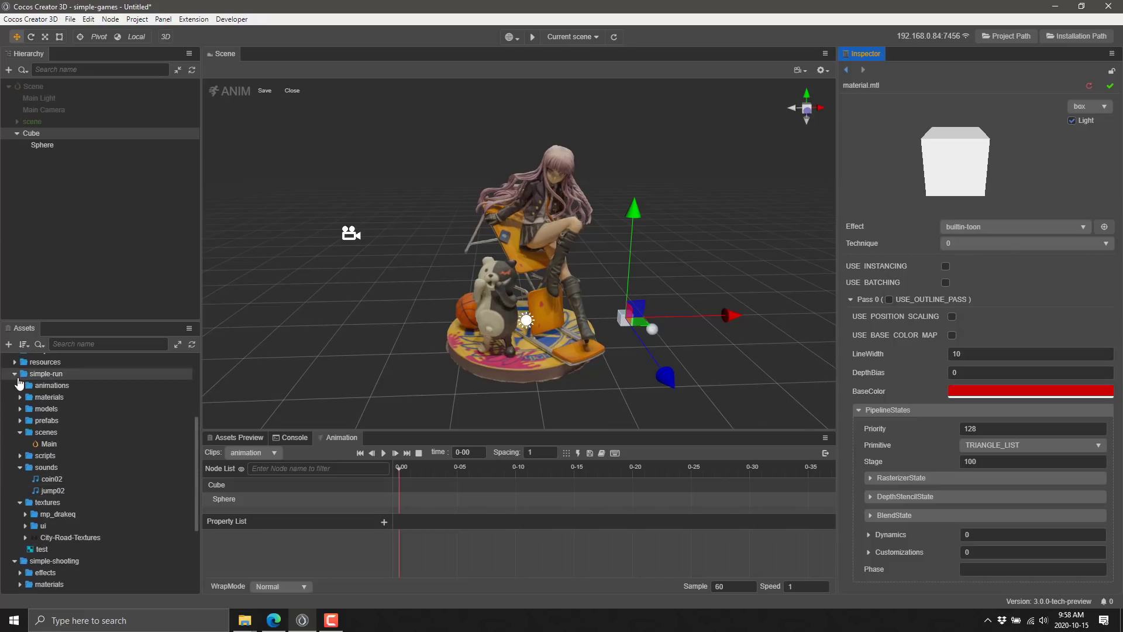
left_click(16, 375)
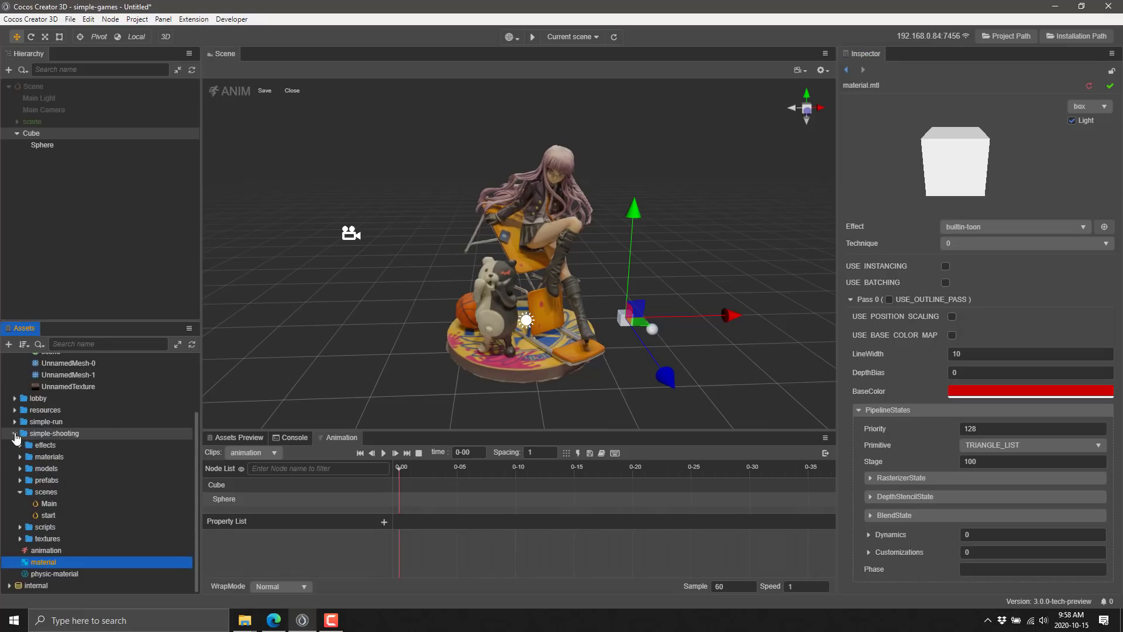
left_click(15, 435)
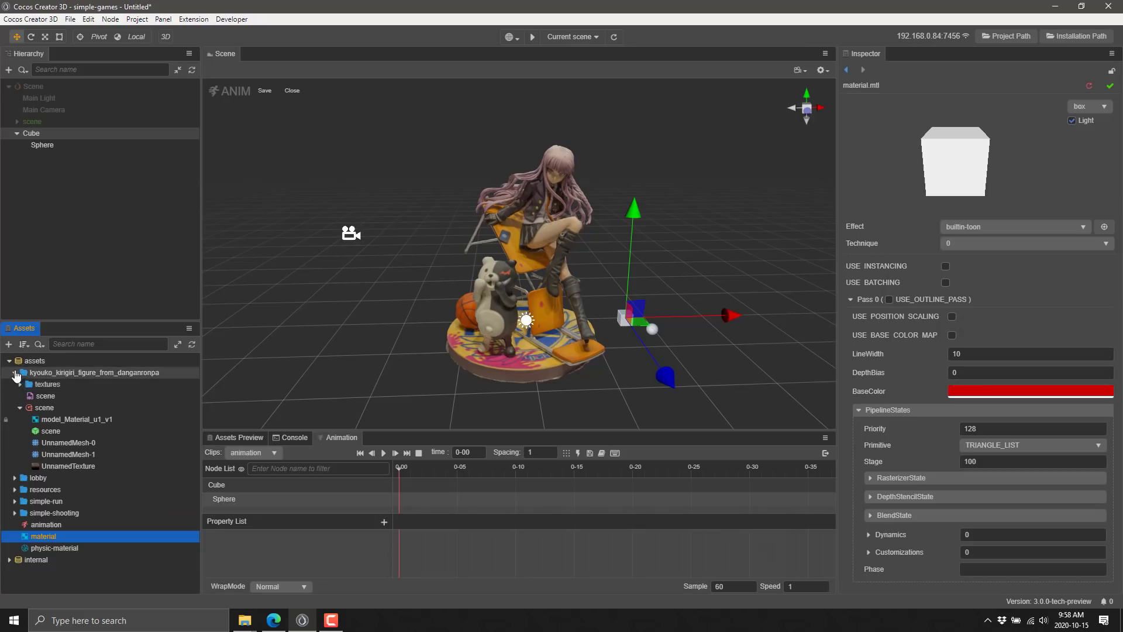
left_click(15, 373)
Abort the unsaved material changes, select simple-shooting, and switch to the tutorial-taxi-game repository in Edge
left_click(47, 408)
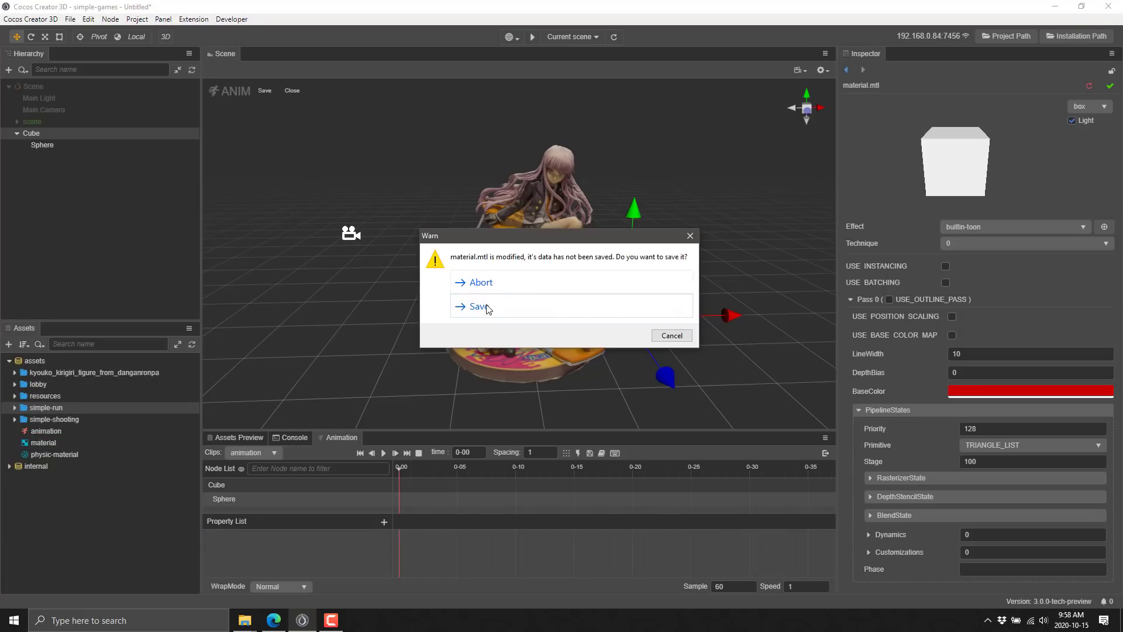
left_click(486, 285)
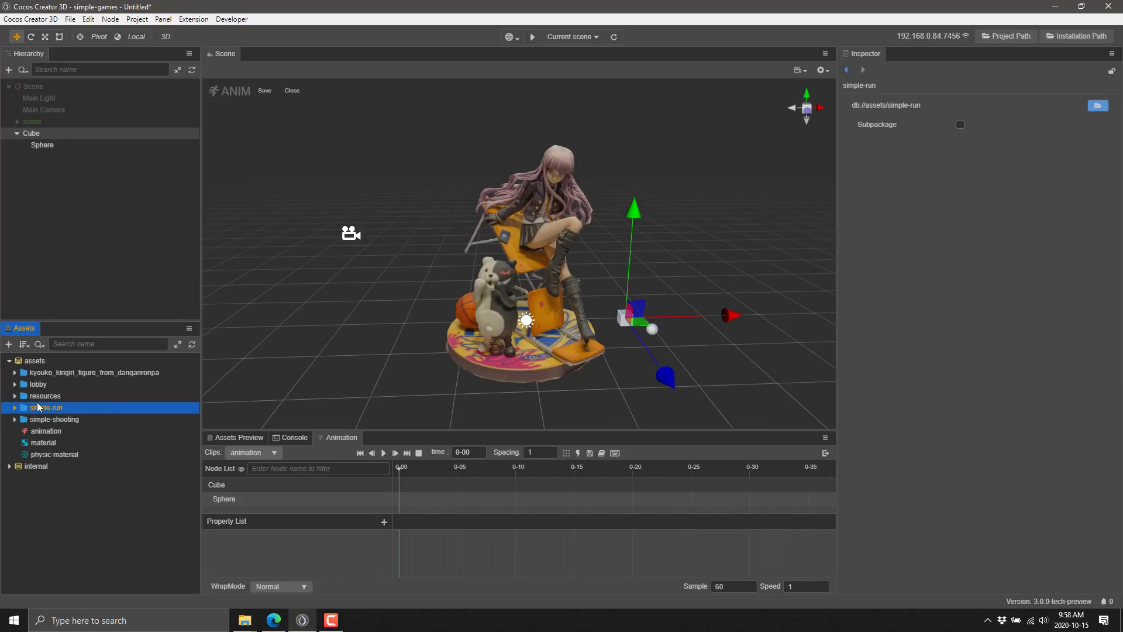
left_click(55, 420)
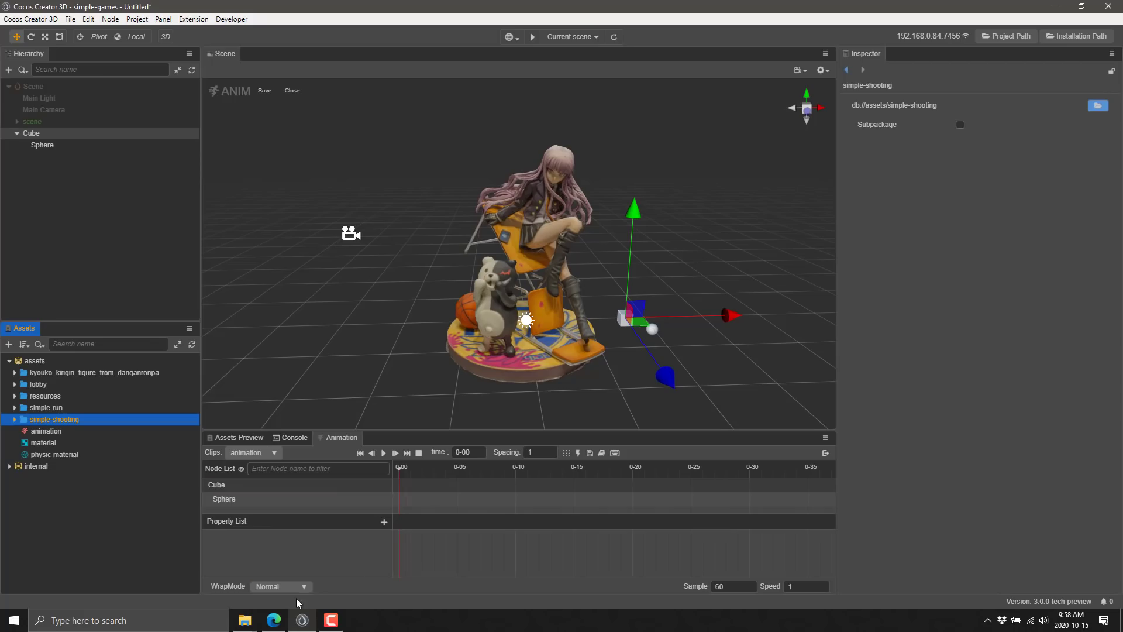
left_click(274, 618)
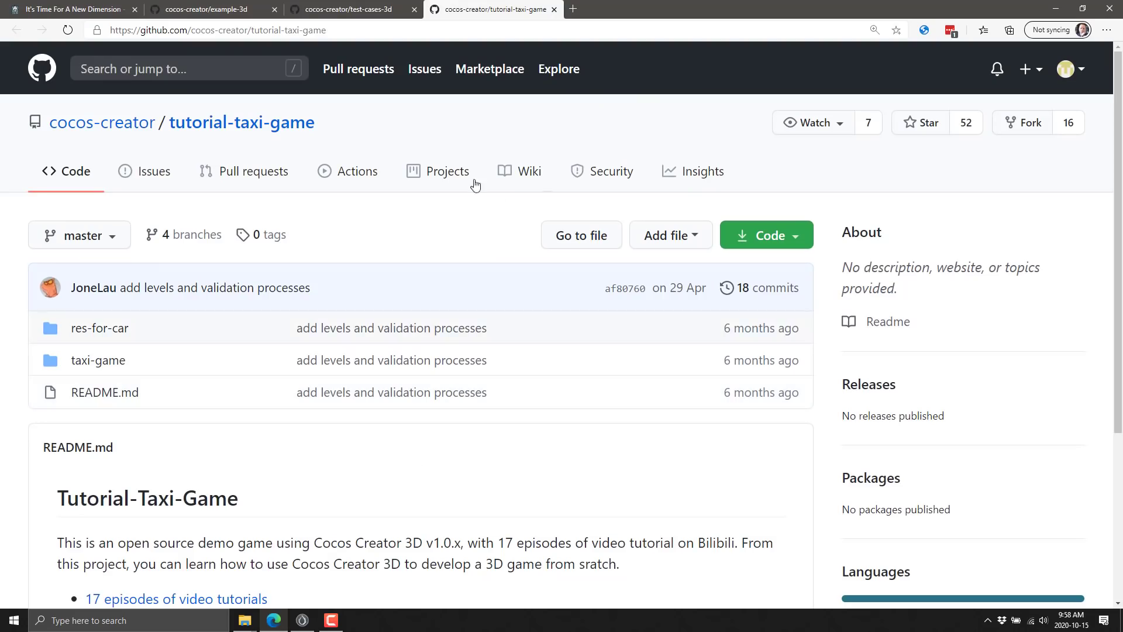
View the Cocos Creator 3.0 Tech Preview post full screen, highlighting the 2D-features and TypeScript notes
left_click(92, 8)
key("F11")
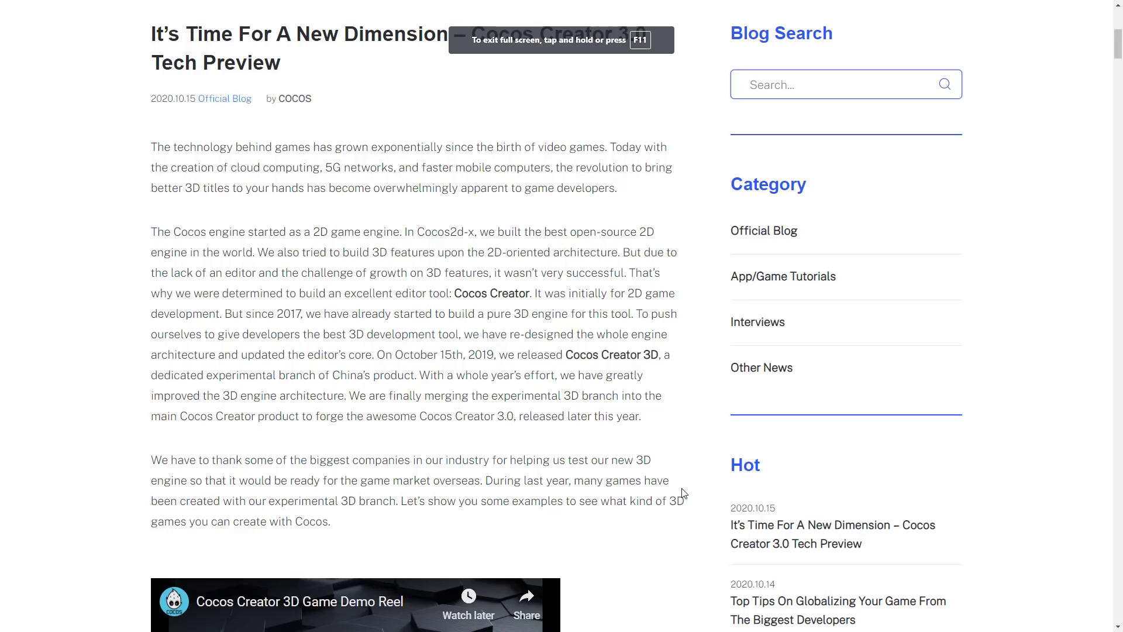
scroll(574, 403, "down", 15)
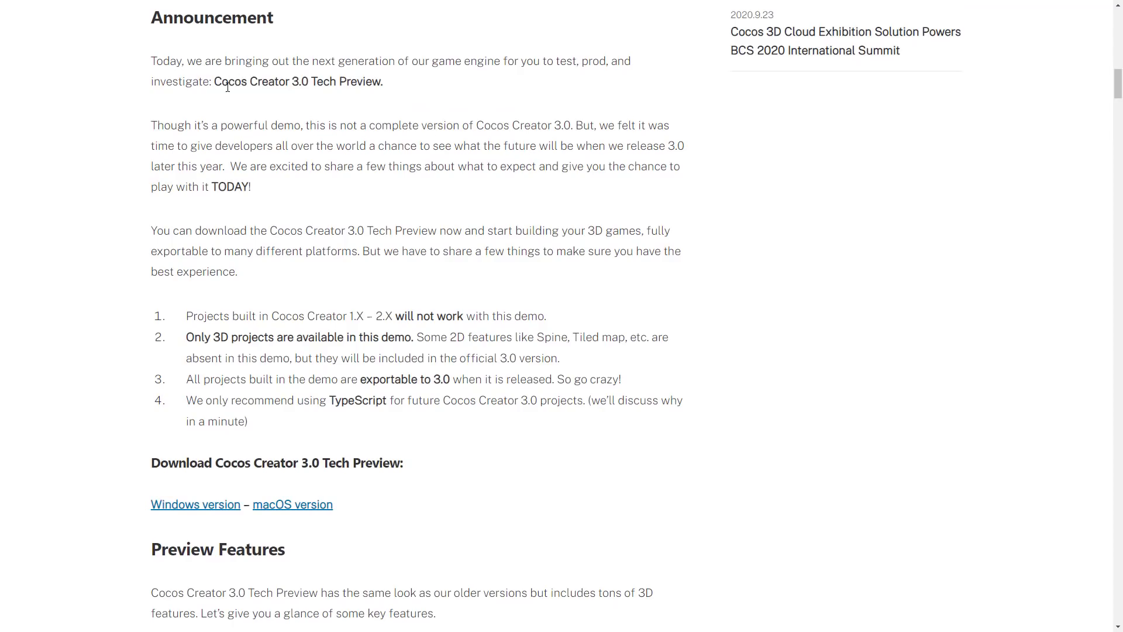
left_click_drag(228, 87, 420, 86)
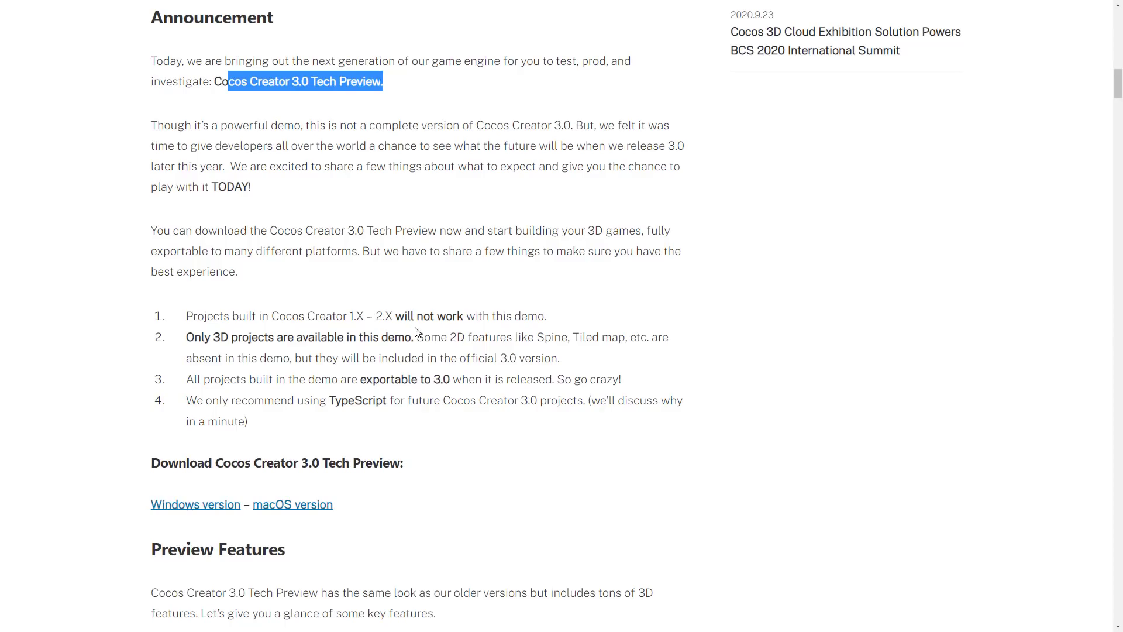
left_click_drag(424, 337, 642, 358)
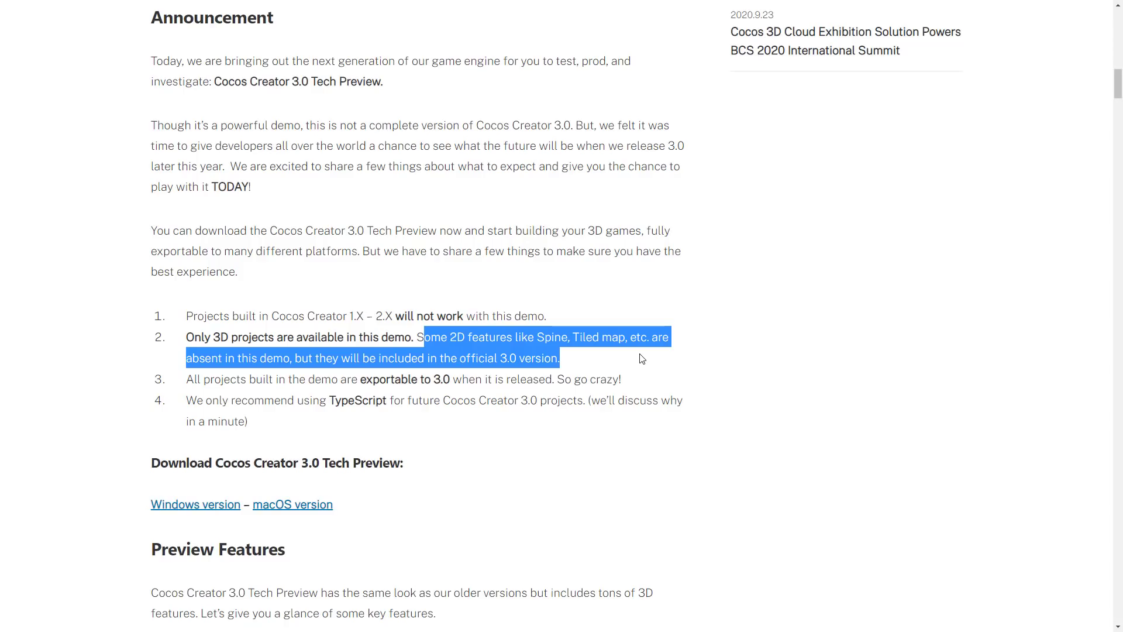
left_click(414, 379)
left_click_drag(306, 397, 471, 398)
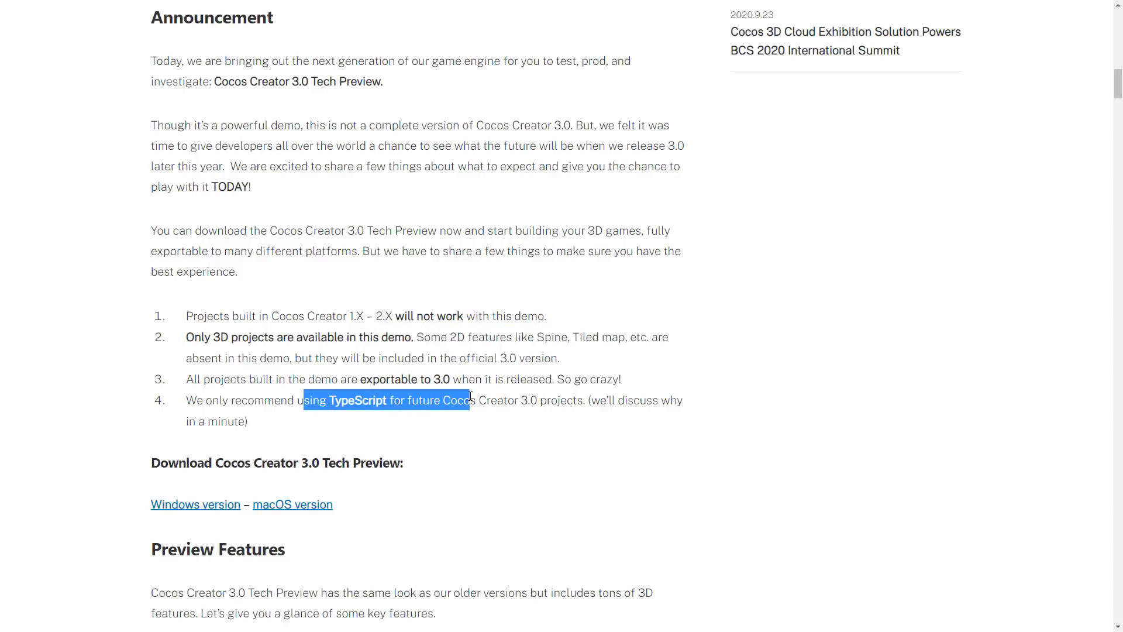
left_click(786, 410)
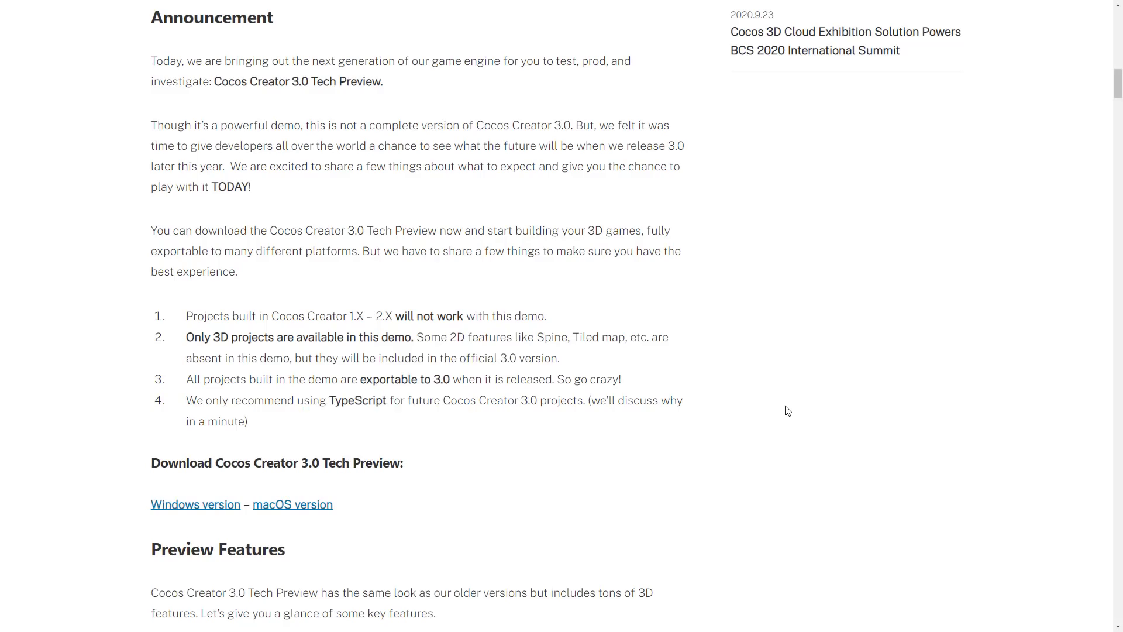
Scroll down to the Preview Features section, then return to Cocos Creator
scroll(574, 404, "down", 6)
scroll(574, 404, "down", 6)
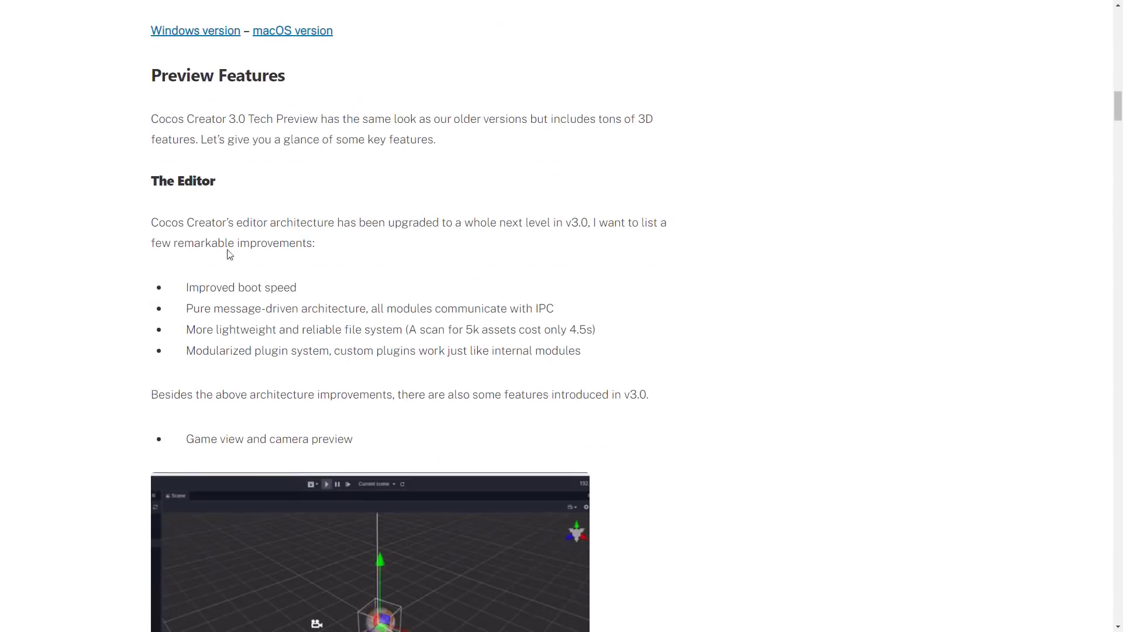
scroll(519, 208, "down", 5)
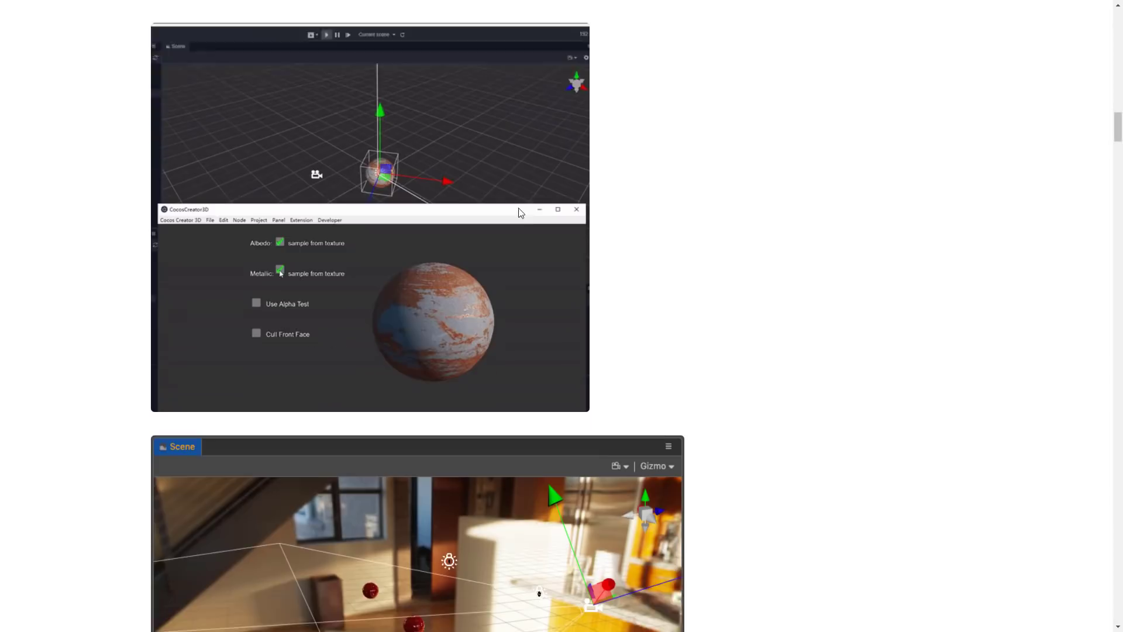
key("alt+Tab")
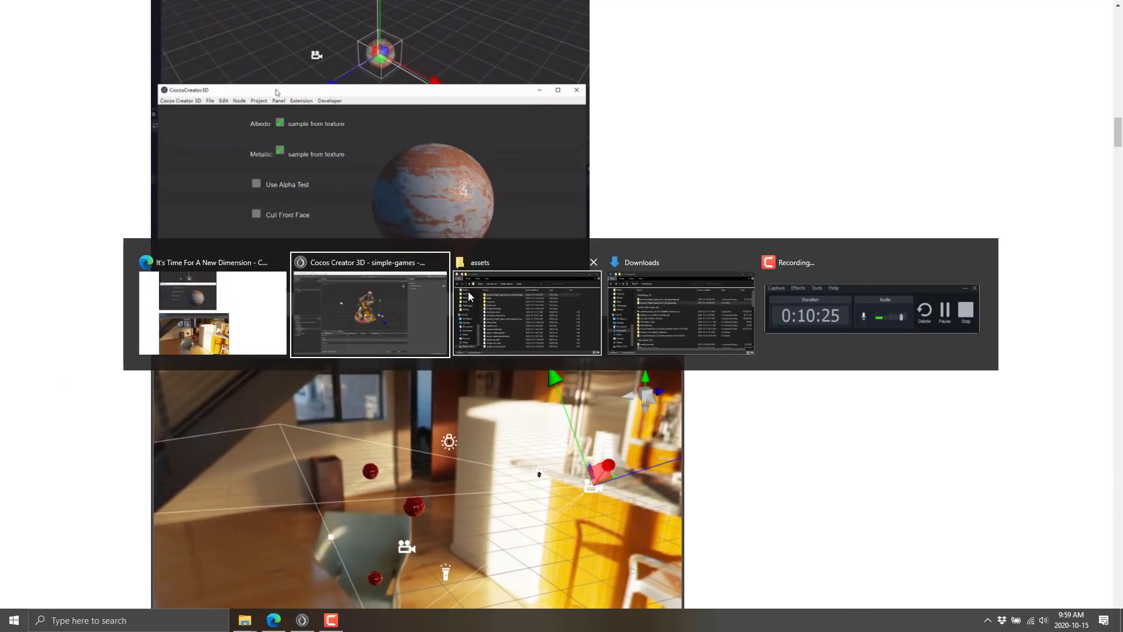
left_click(39, 20)
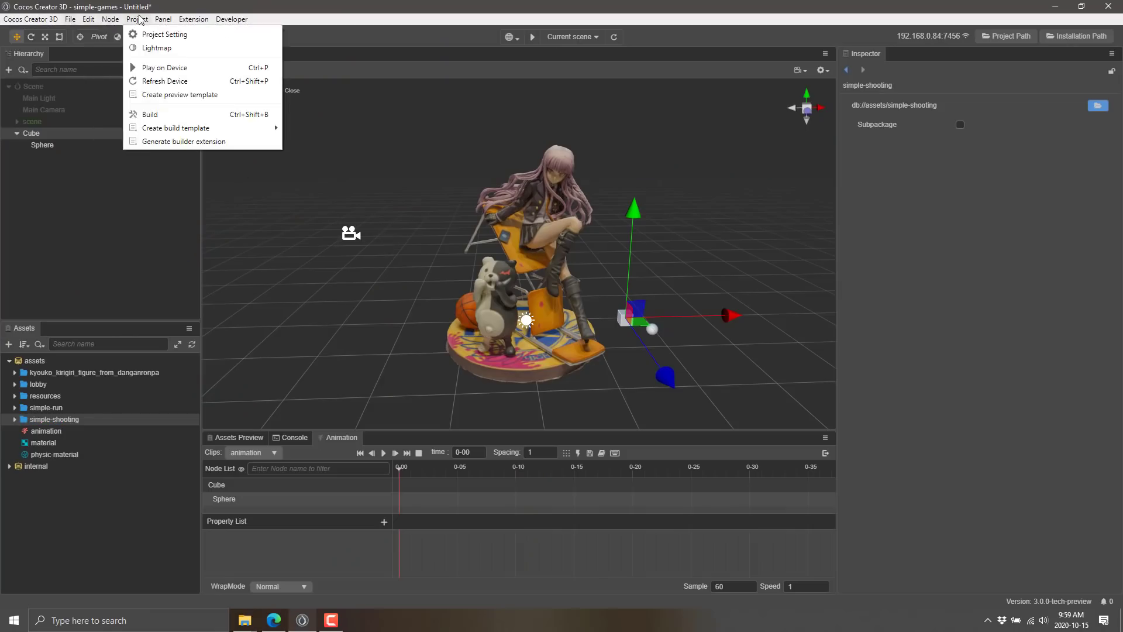
mouse_move(163, 20)
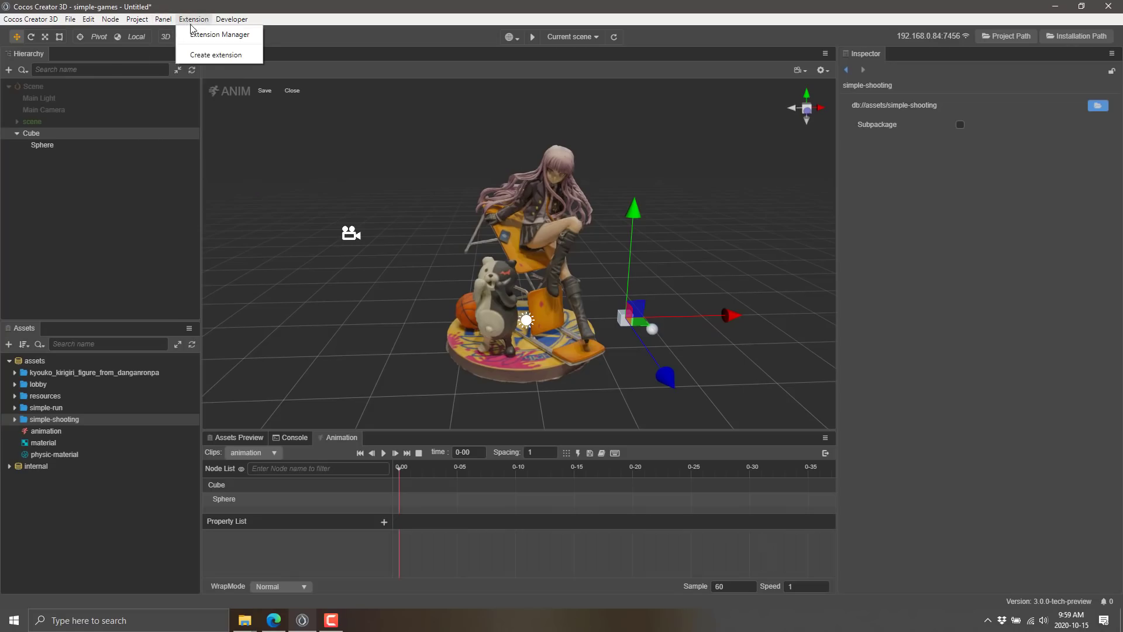
left_click(199, 34)
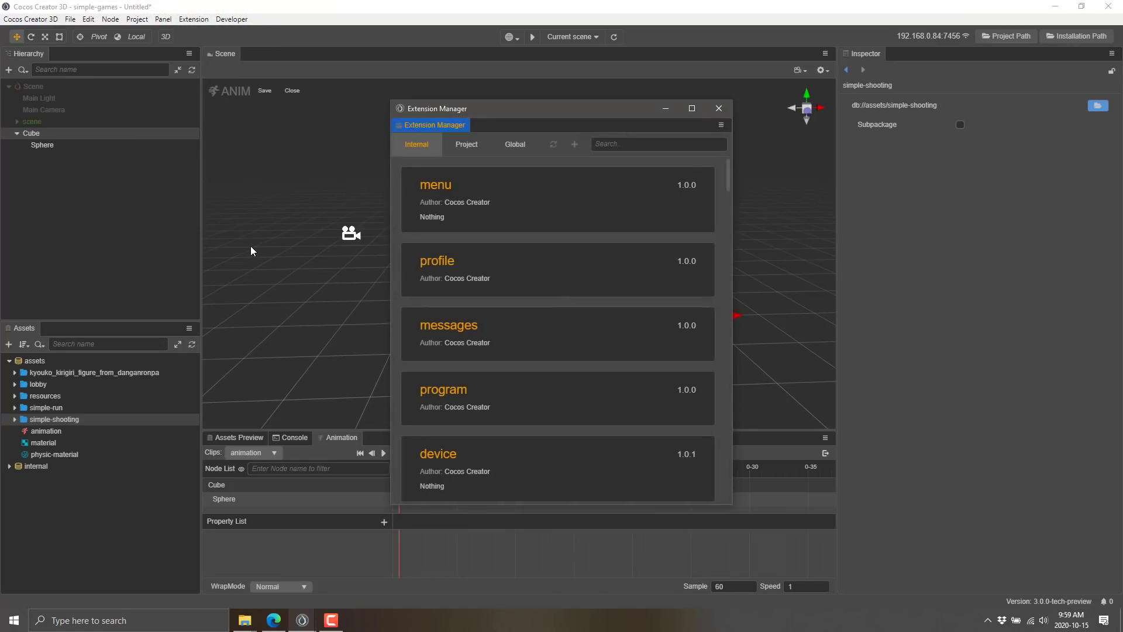
scroll(553, 307, "down", 15)
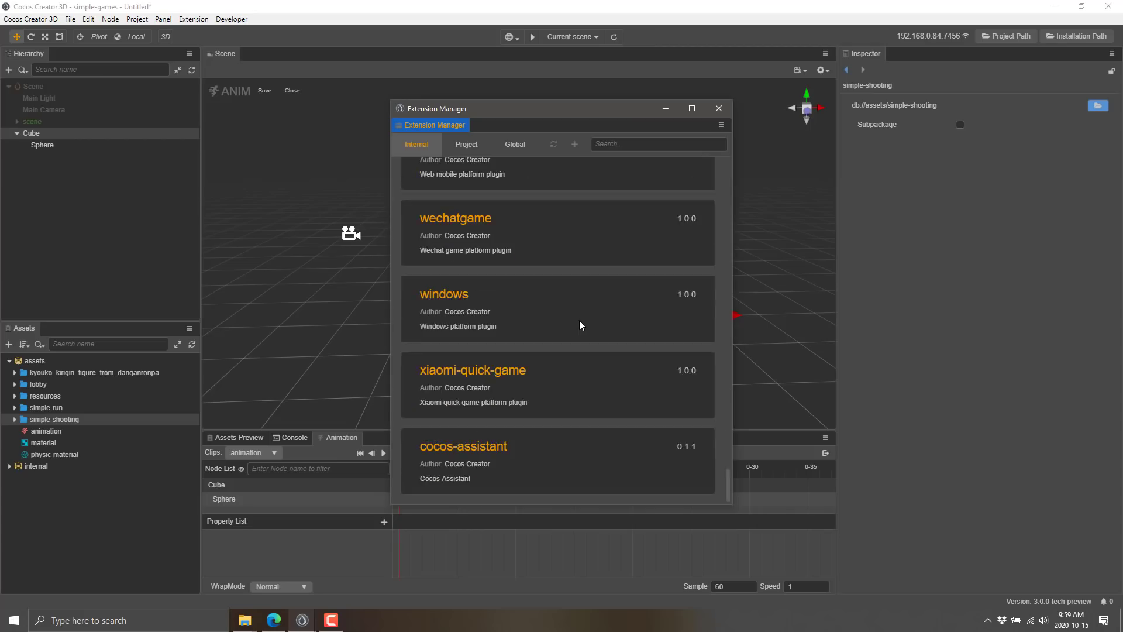
scroll(579, 321, "up", 15)
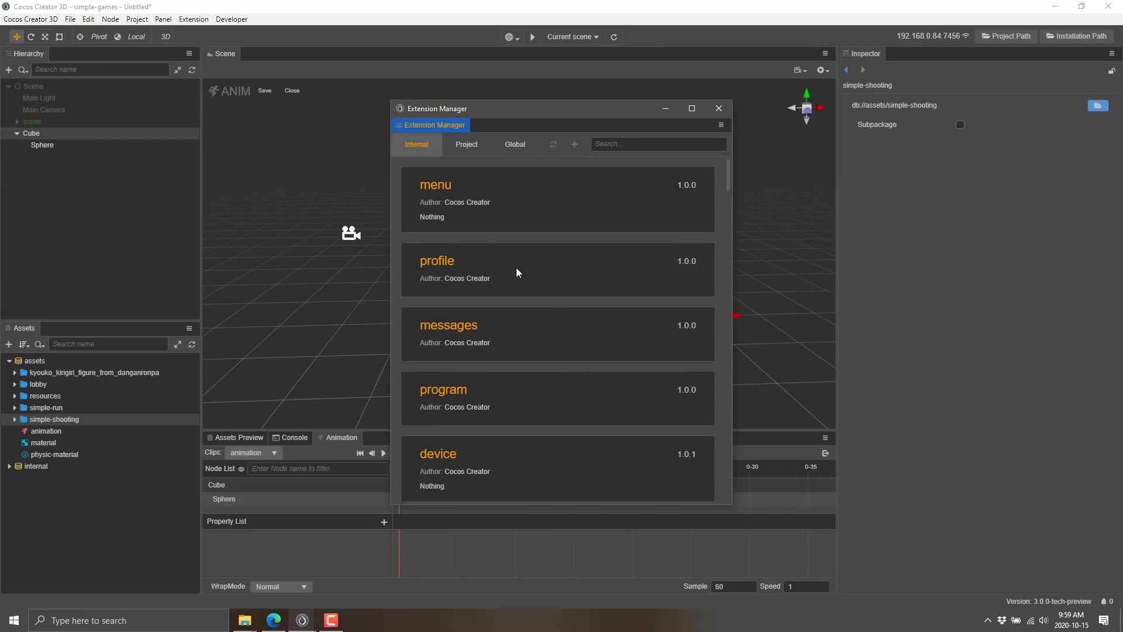
left_click(479, 147)
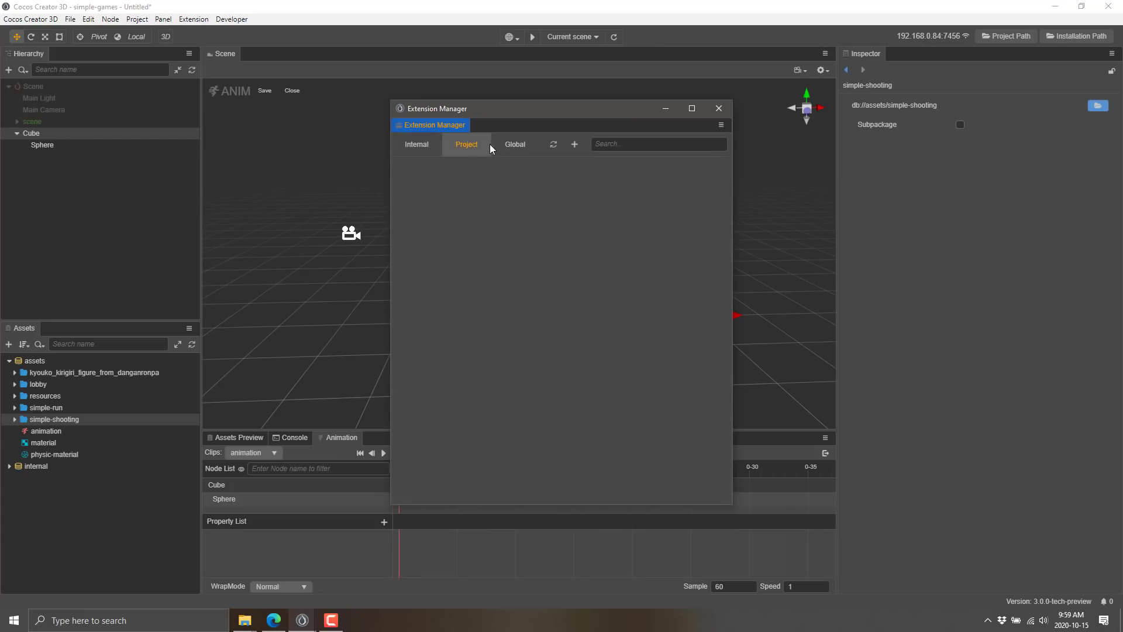
left_click(431, 150)
scroll(539, 315, "down", 6)
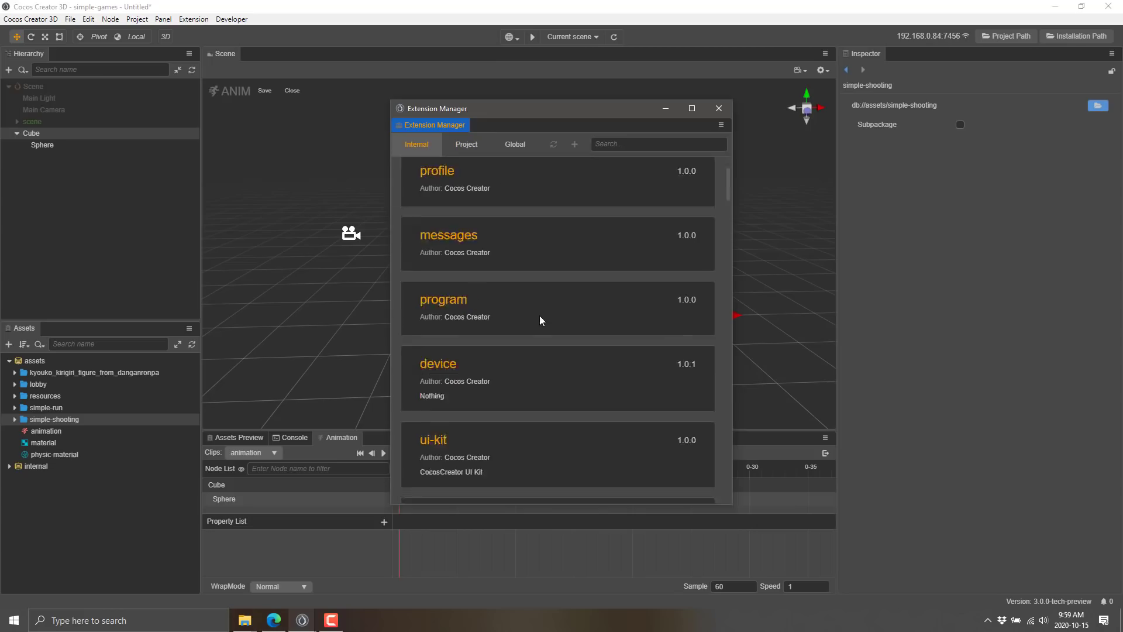
left_click(721, 109)
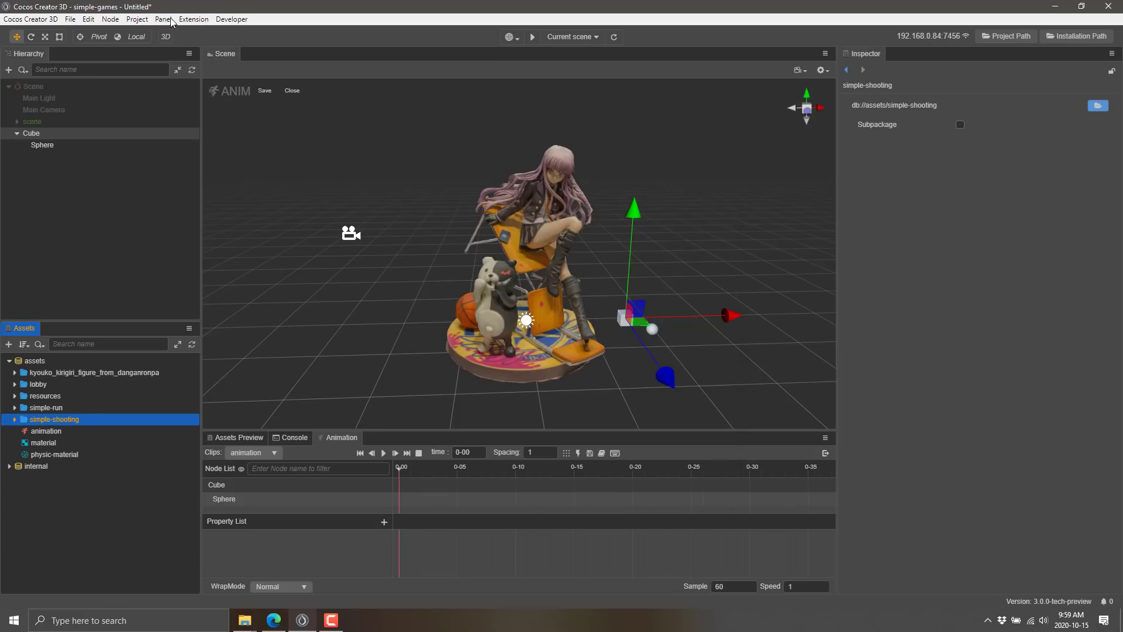
left_click(194, 19)
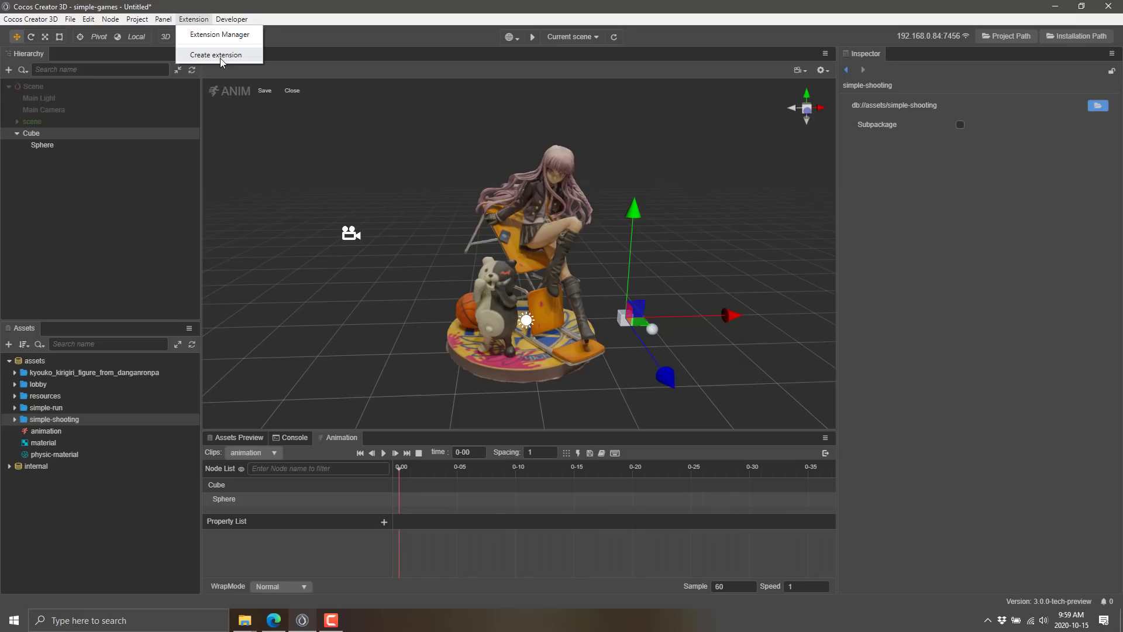
left_click(543, 4)
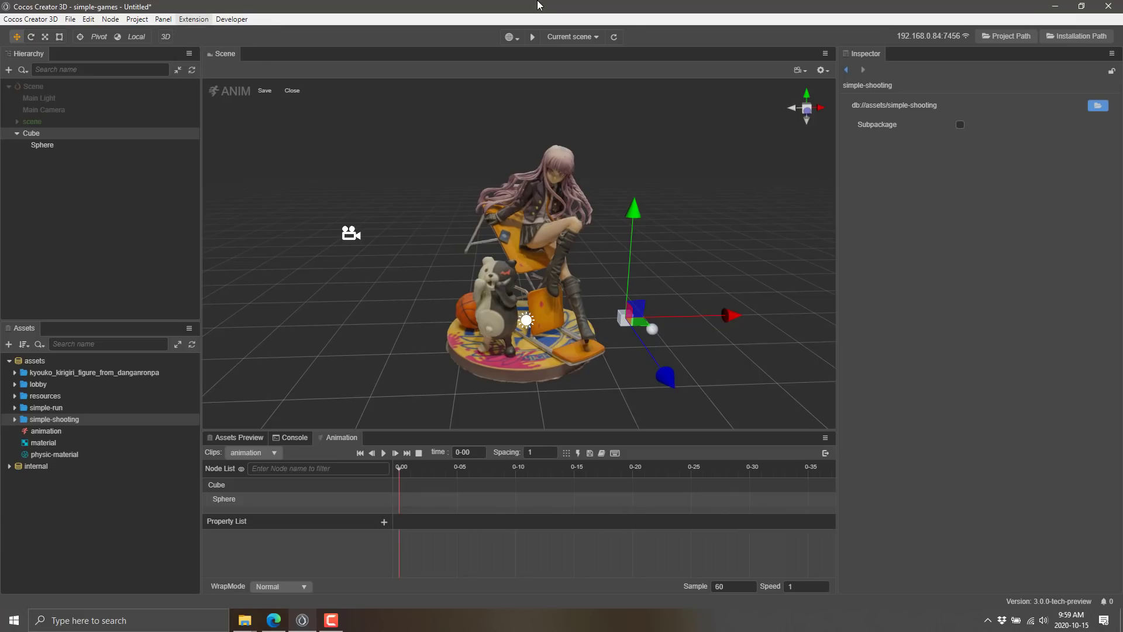
left_click(19, 19)
Open Preferences and view the Laboratory, External Program, General and Device Manager pages
left_click(48, 77)
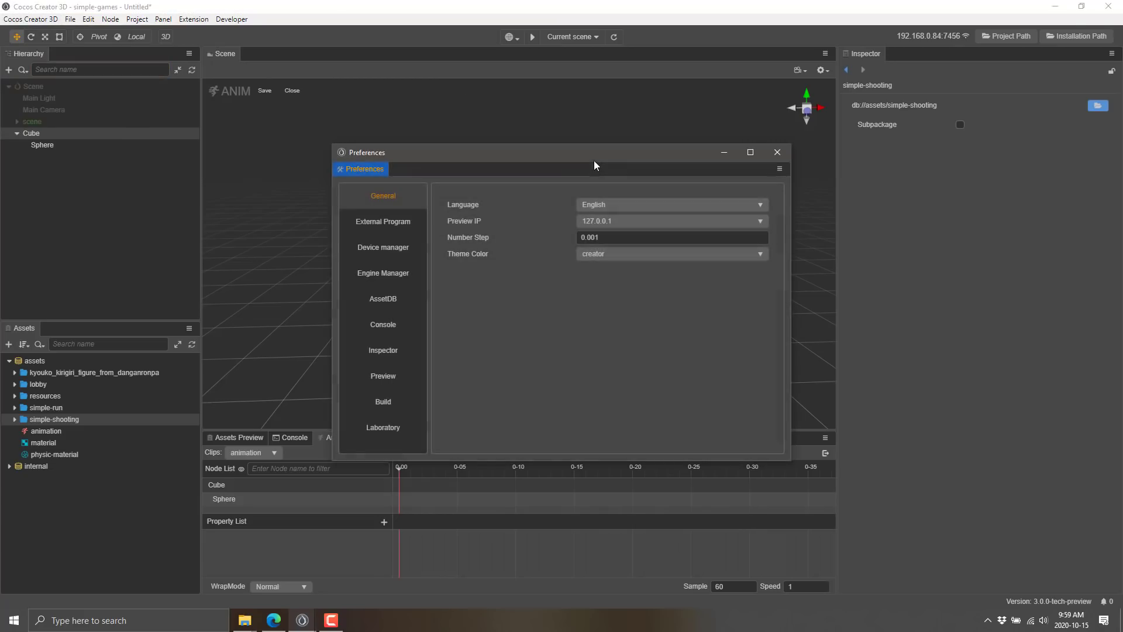
left_click(398, 427)
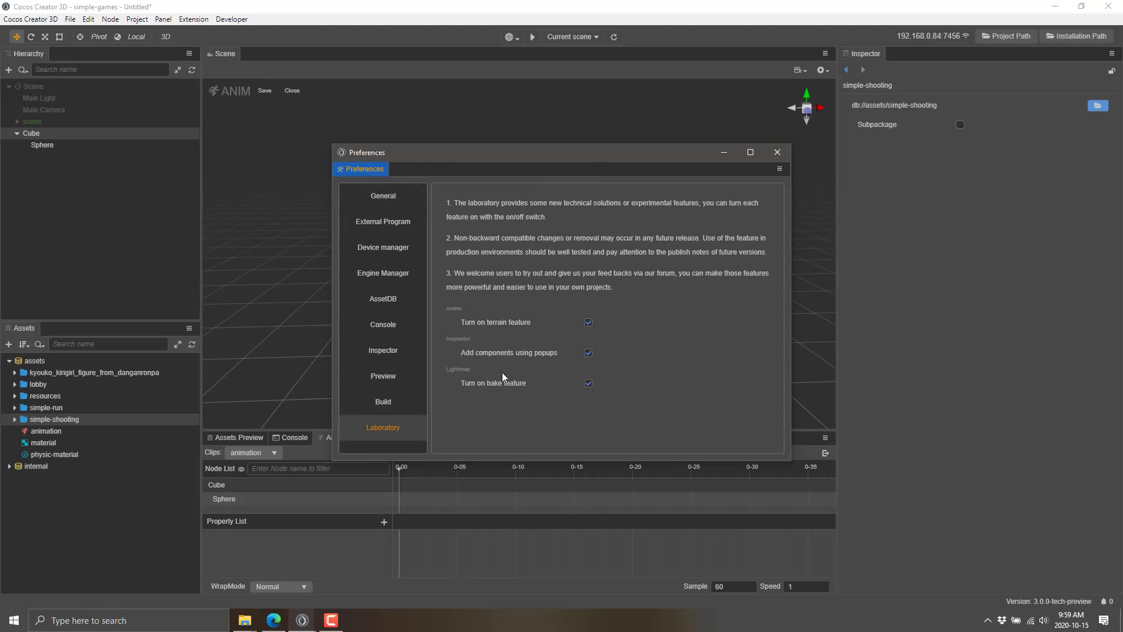
left_click(383, 221)
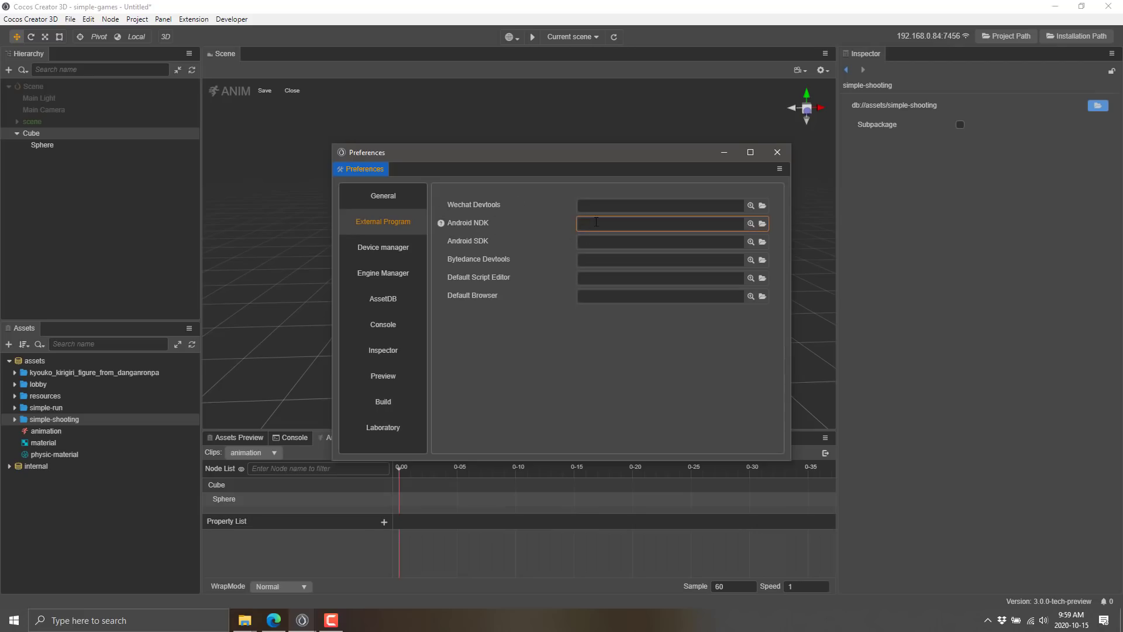
left_click(398, 201)
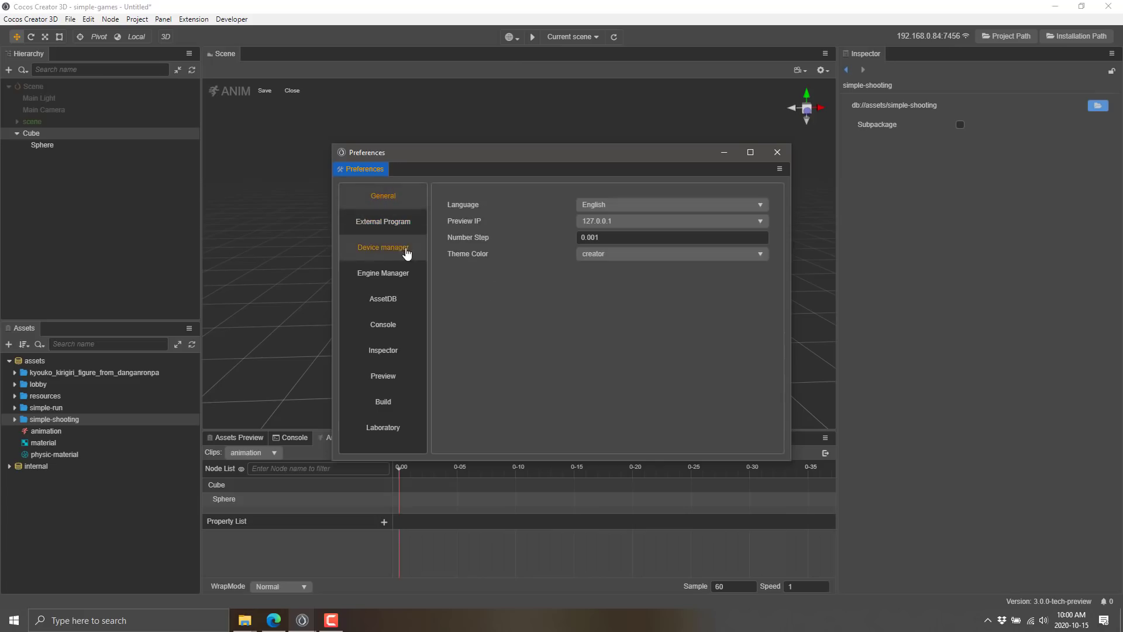
left_click(406, 252)
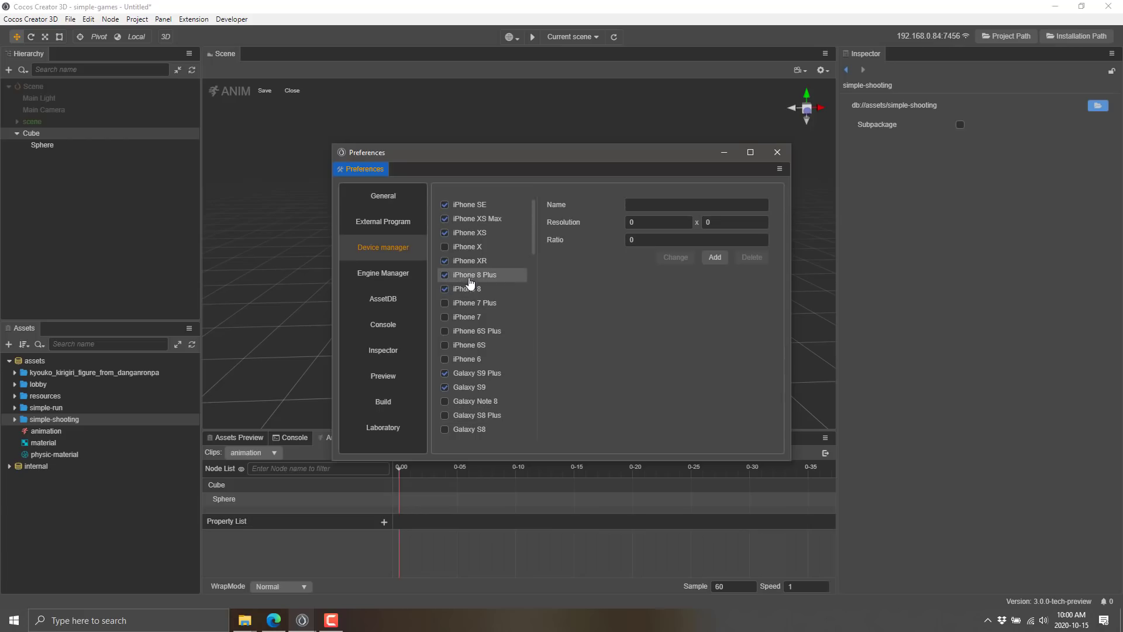
scroll(501, 421, "down", 5)
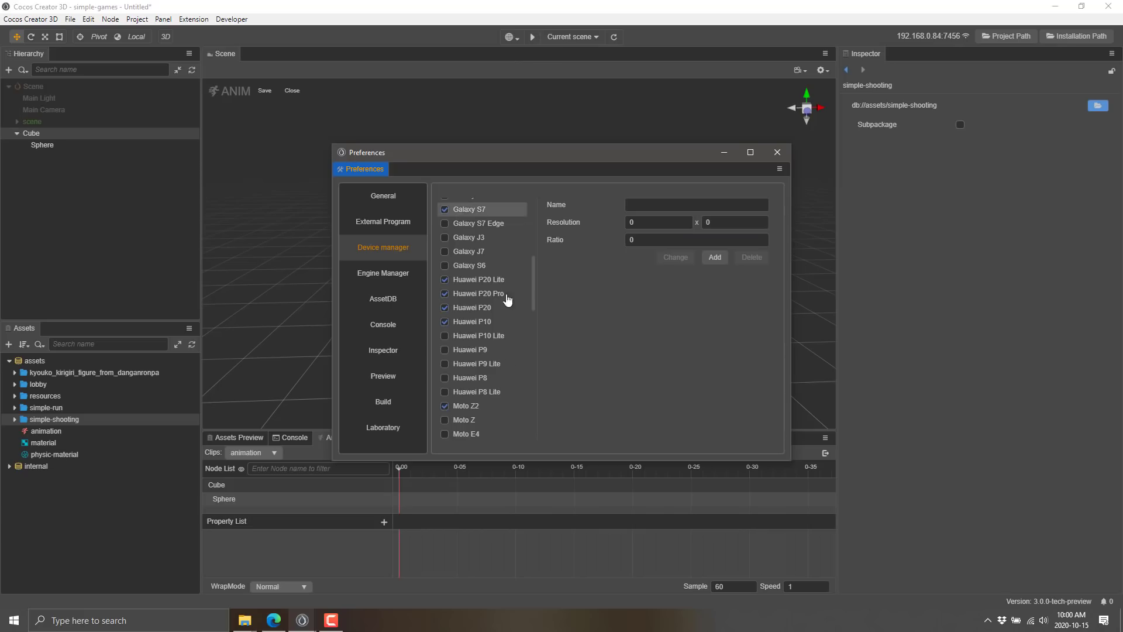
scroll(474, 338, "down", 3)
scroll(492, 410, "down", 5)
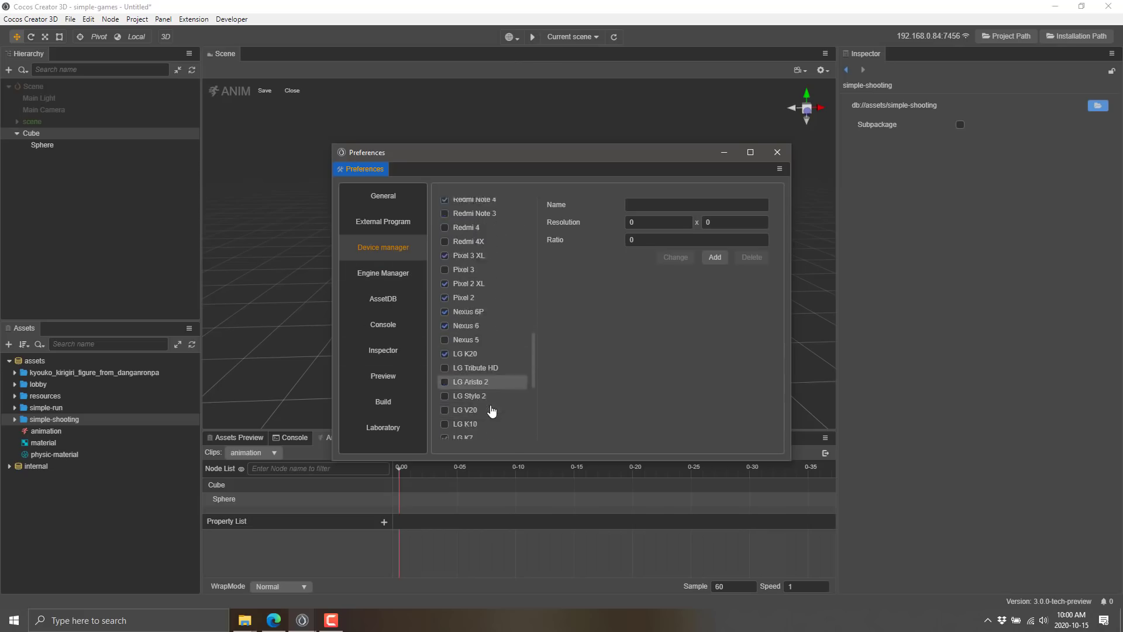
Go through the Engine Manager, AssetDB, Console, Inspector, Preview and Build pages, then close Preferences
left_click(370, 282)
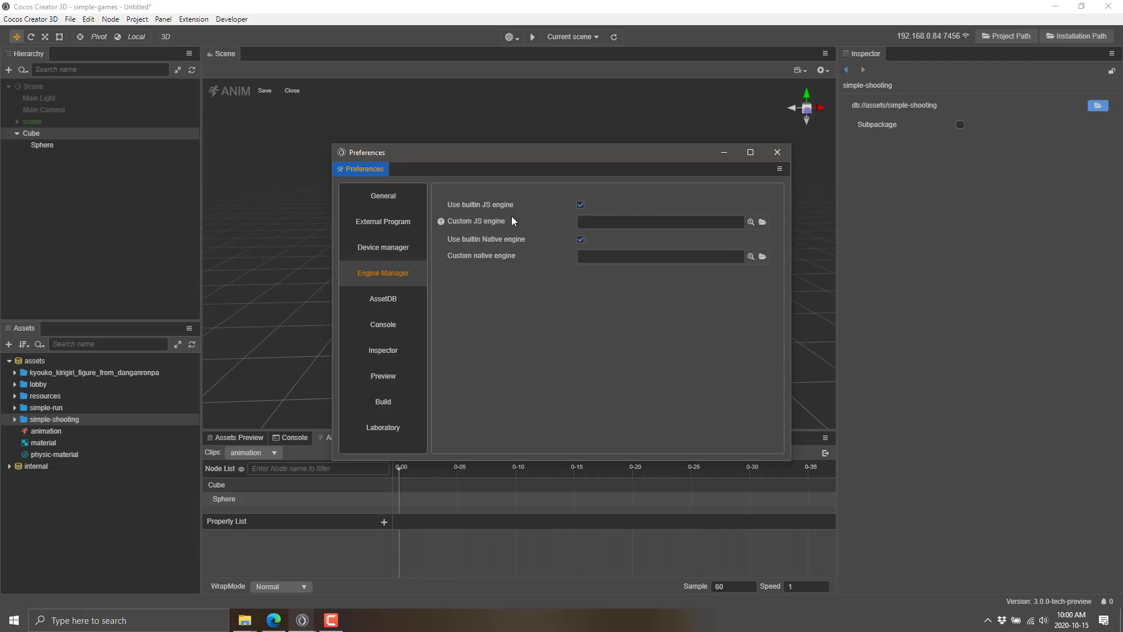
left_click(408, 298)
left_click(391, 324)
left_click(393, 351)
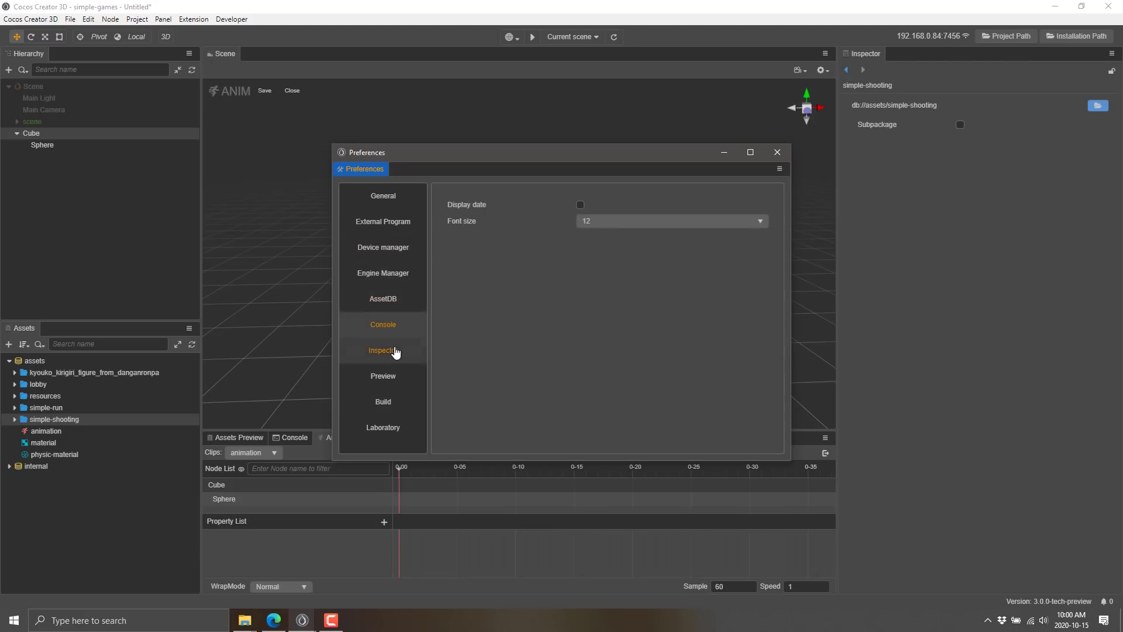
left_click(389, 373)
left_click(386, 401)
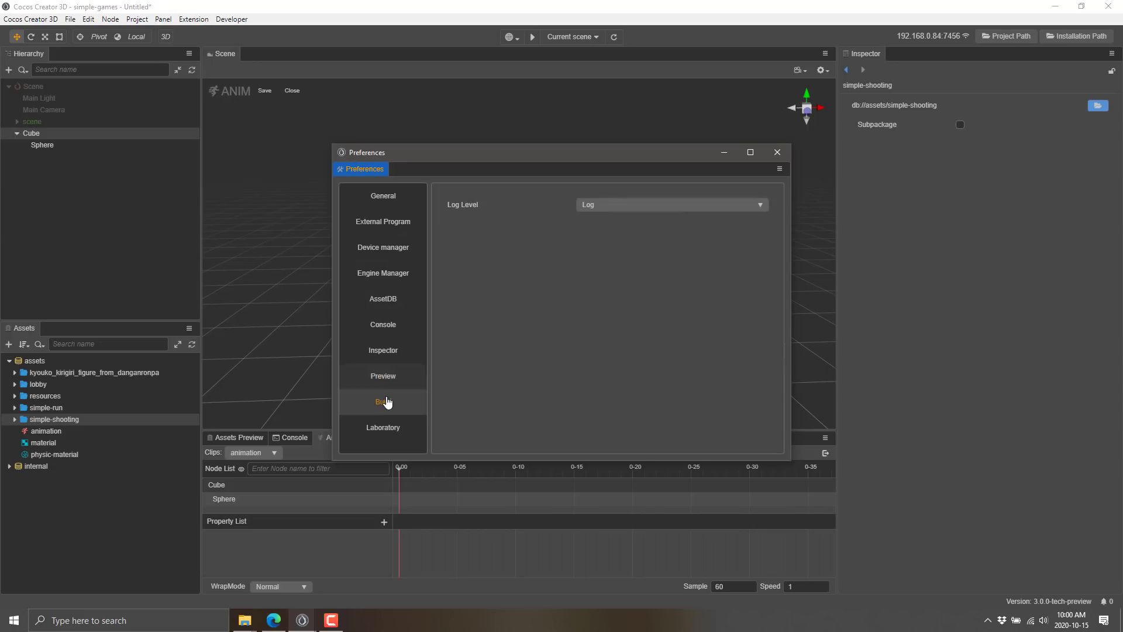
left_click(777, 152)
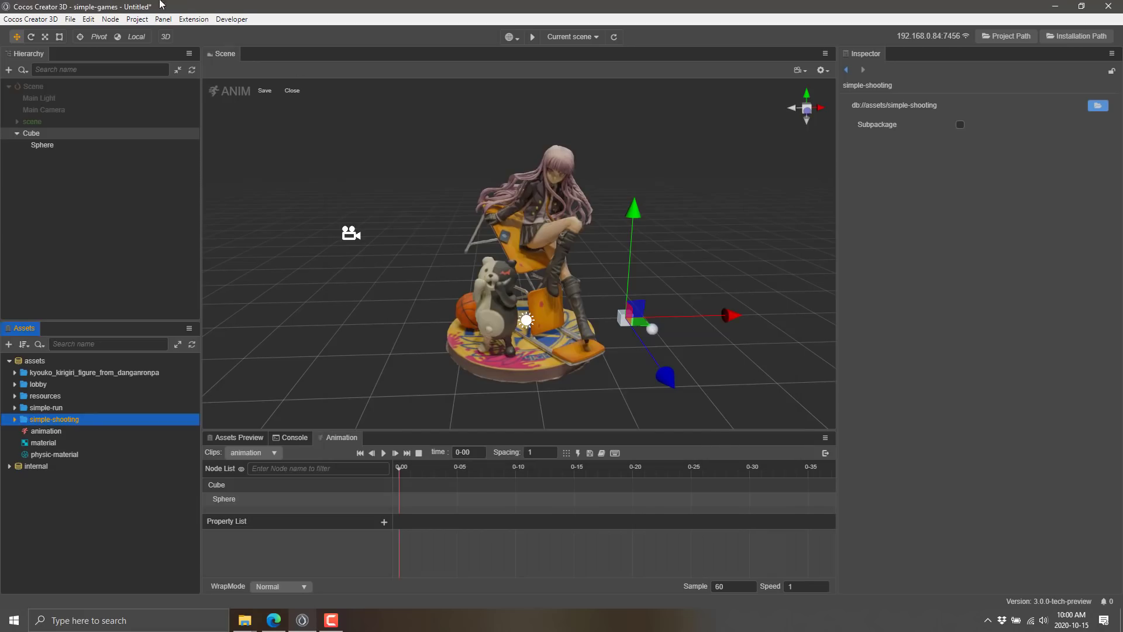
Open the Extension and Developer menus and dismiss them without choosing anything
left_click(193, 21)
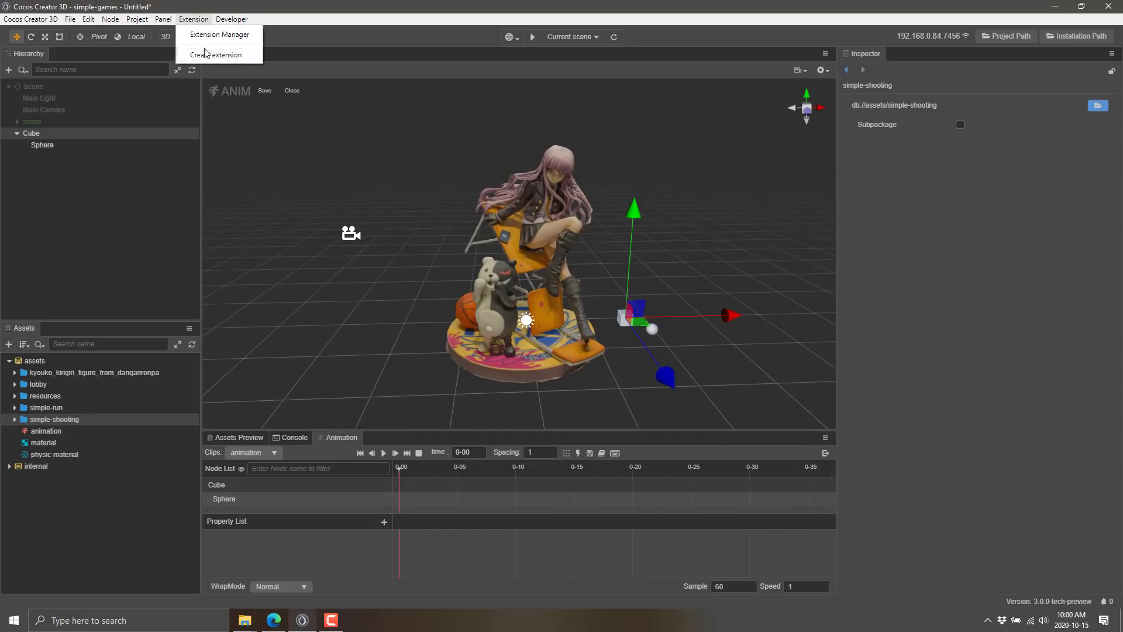
mouse_move(232, 19)
left_click(691, 4)
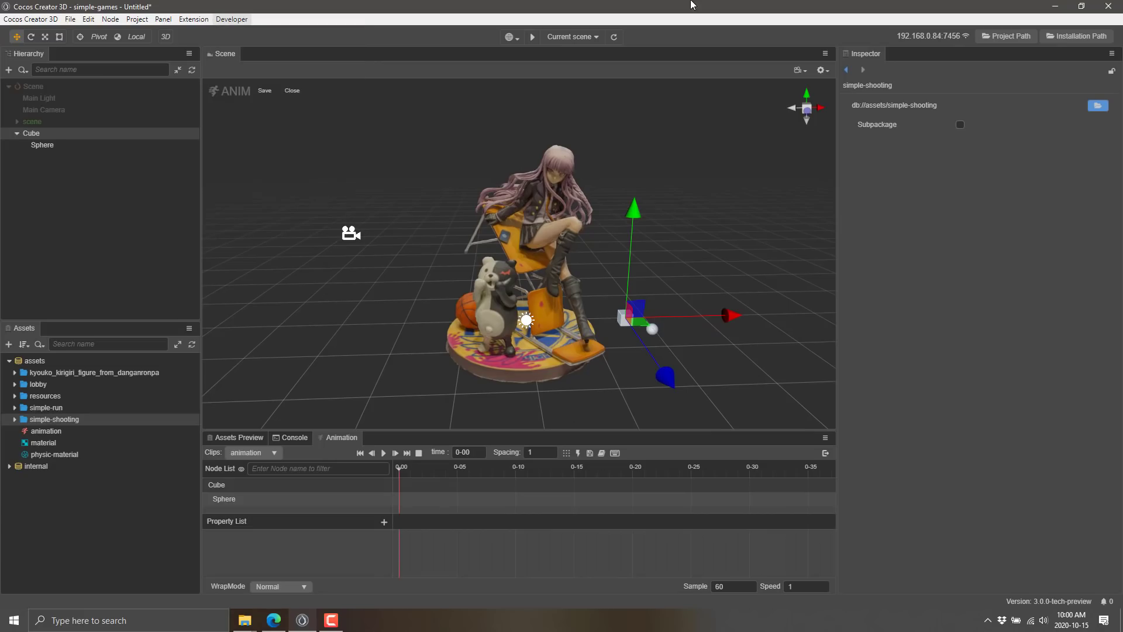
Bring the Cocos blog forward and highlight the sentence about the TypeScript rewrite
left_click(273, 619)
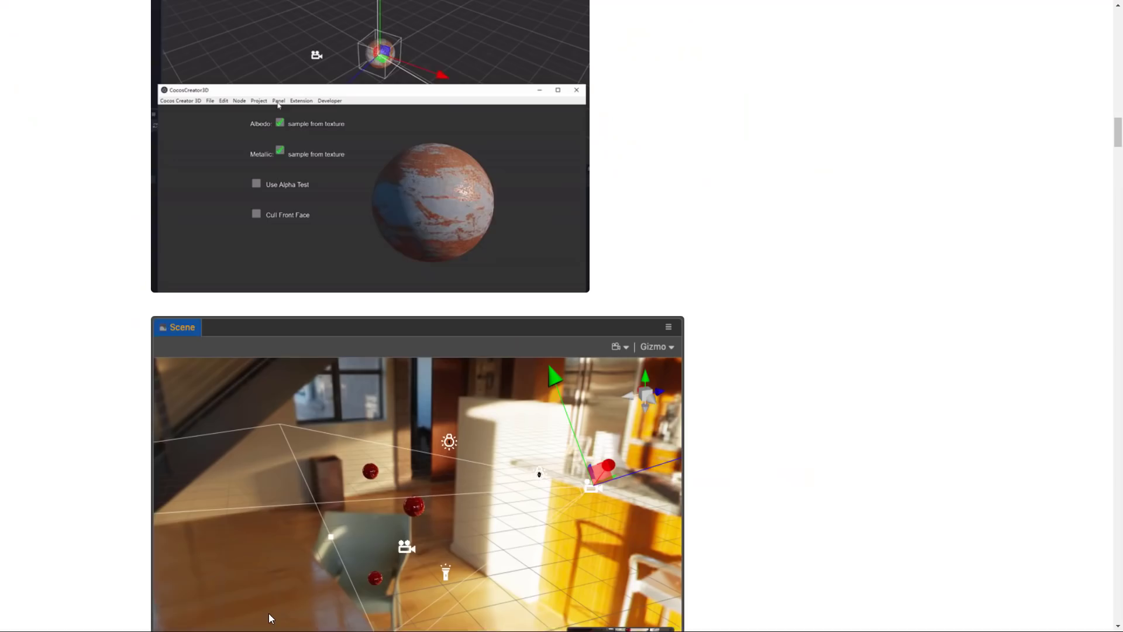
scroll(850, 359, "down", 9)
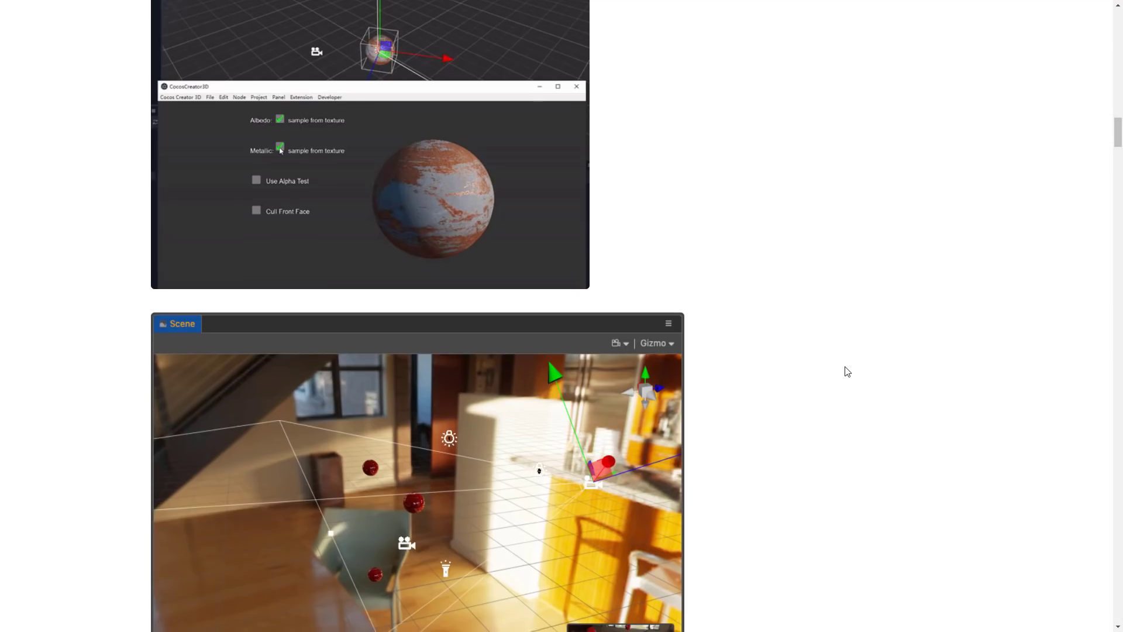
scroll(521, 257, "down", 8)
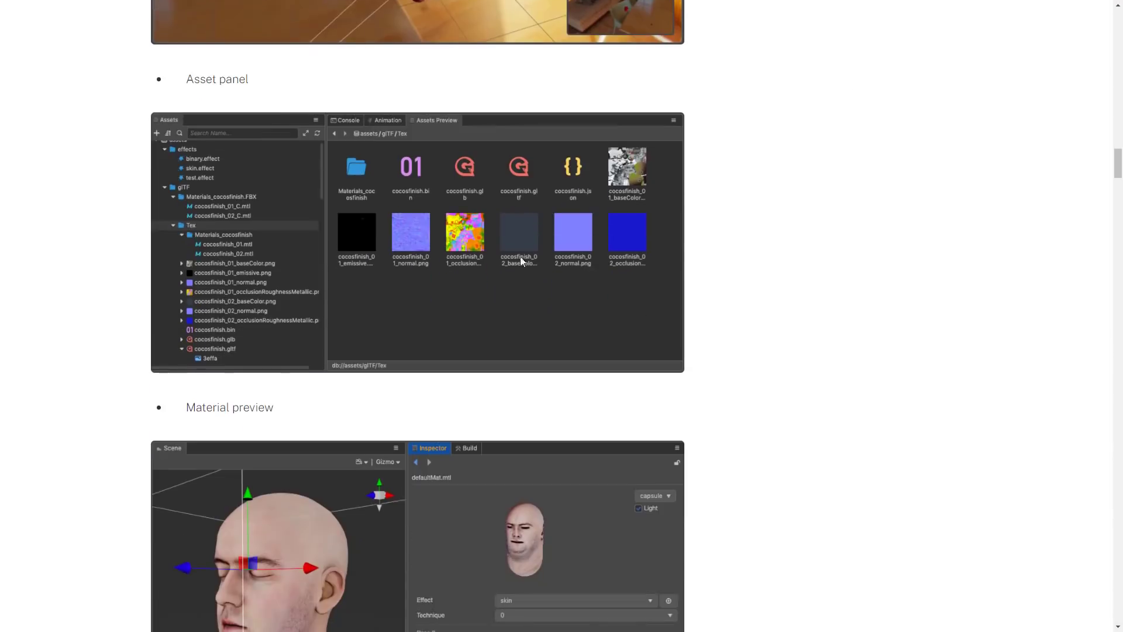
scroll(566, 280, "down", 20)
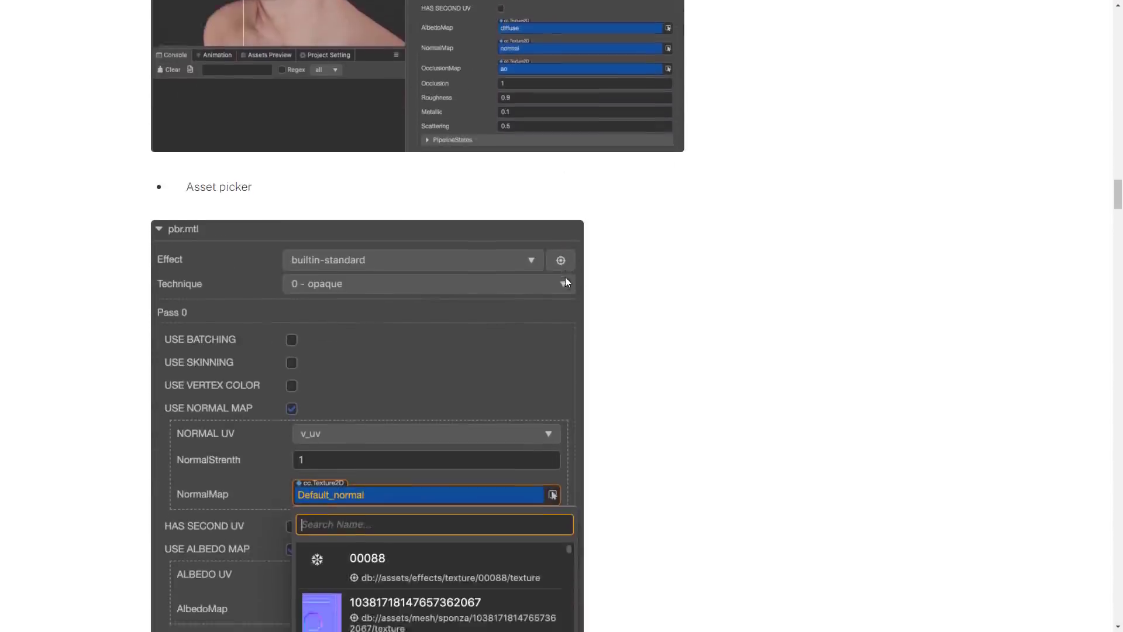
scroll(566, 281, "down", 8)
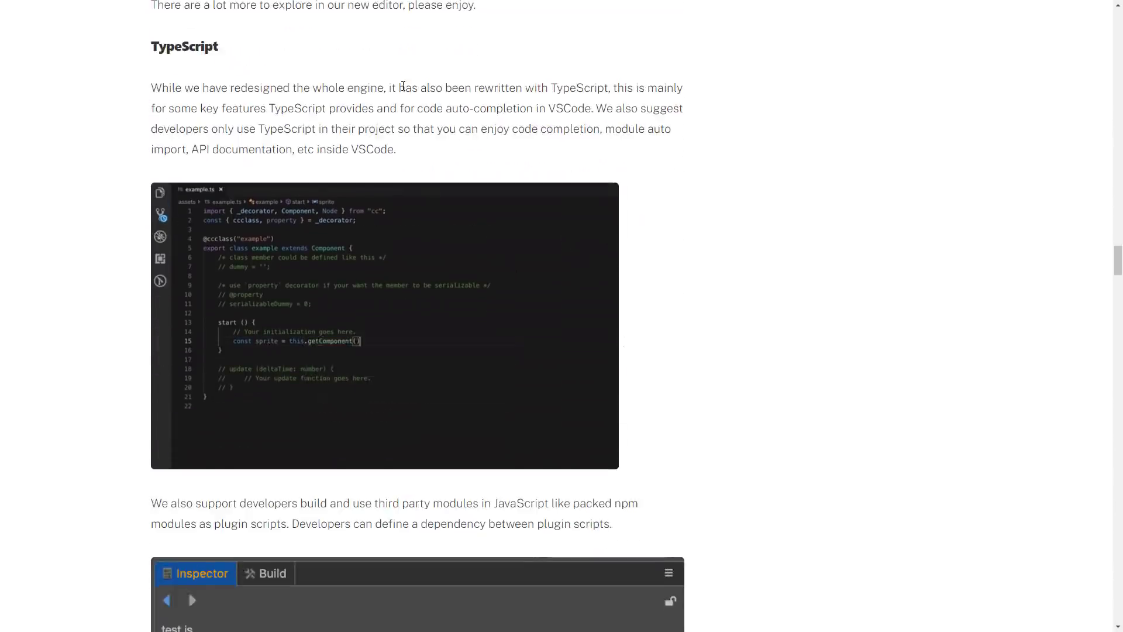
left_click_drag(403, 86, 439, 147)
left_click(428, 150)
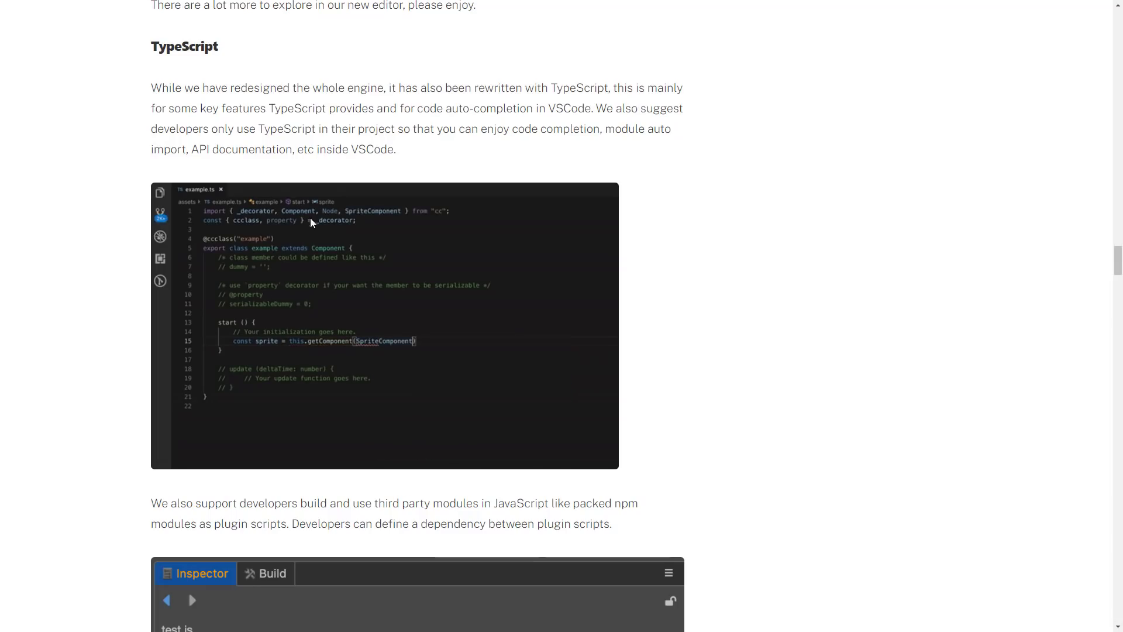
Highlight the 3D model and animation paragraphs and keep reading further down the post
scroll(709, 384, "down", 5)
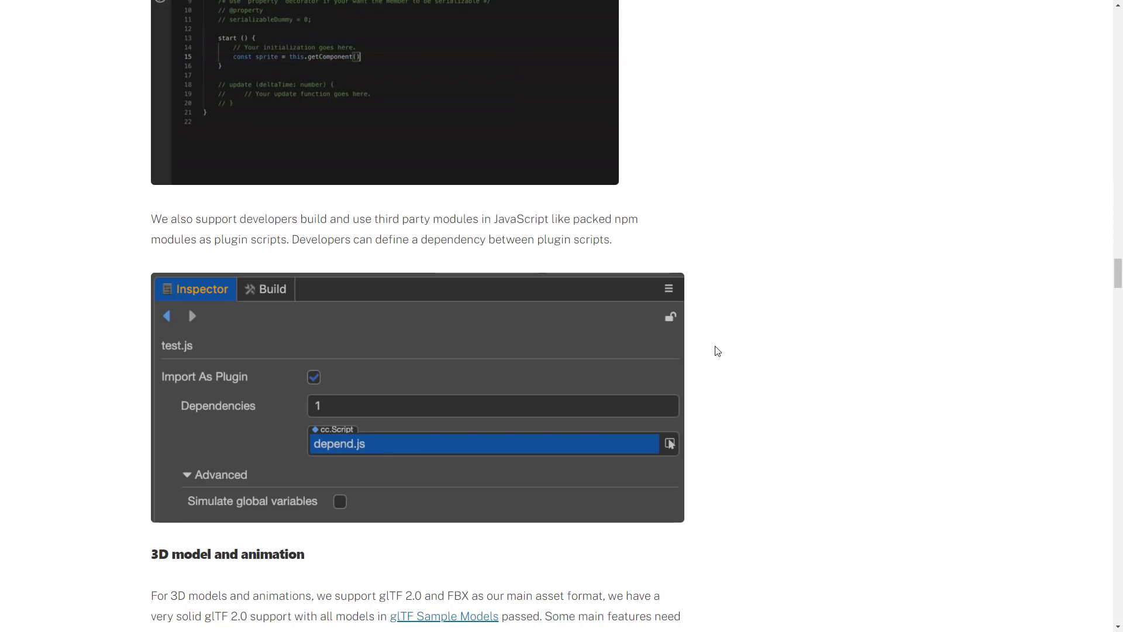
scroll(718, 351, "down", 8)
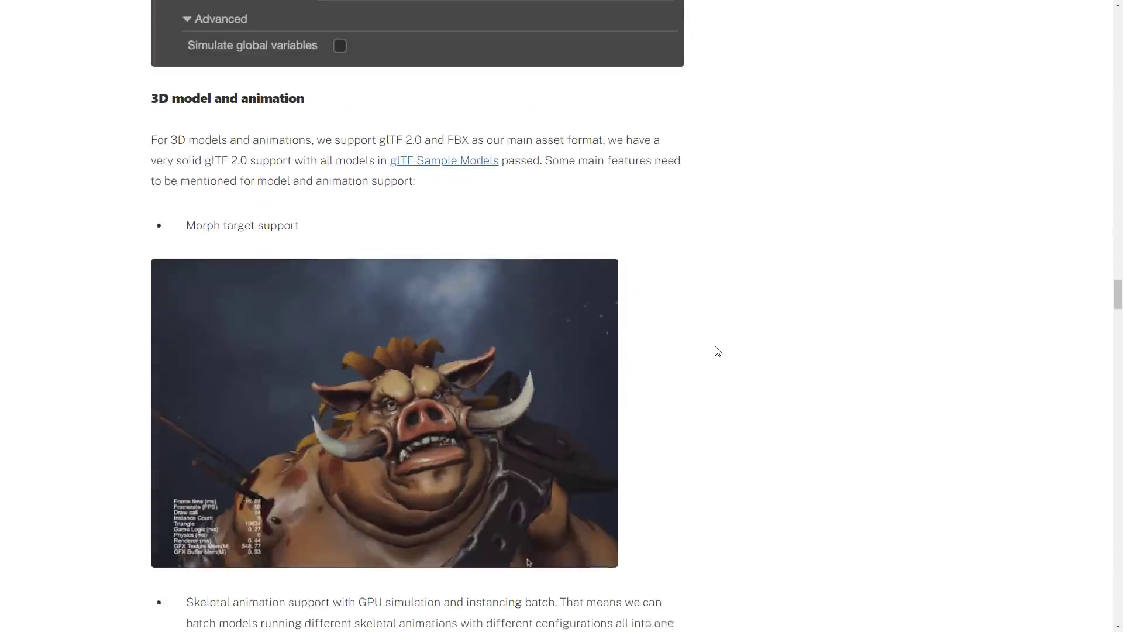
left_click_drag(351, 625, 355, 74)
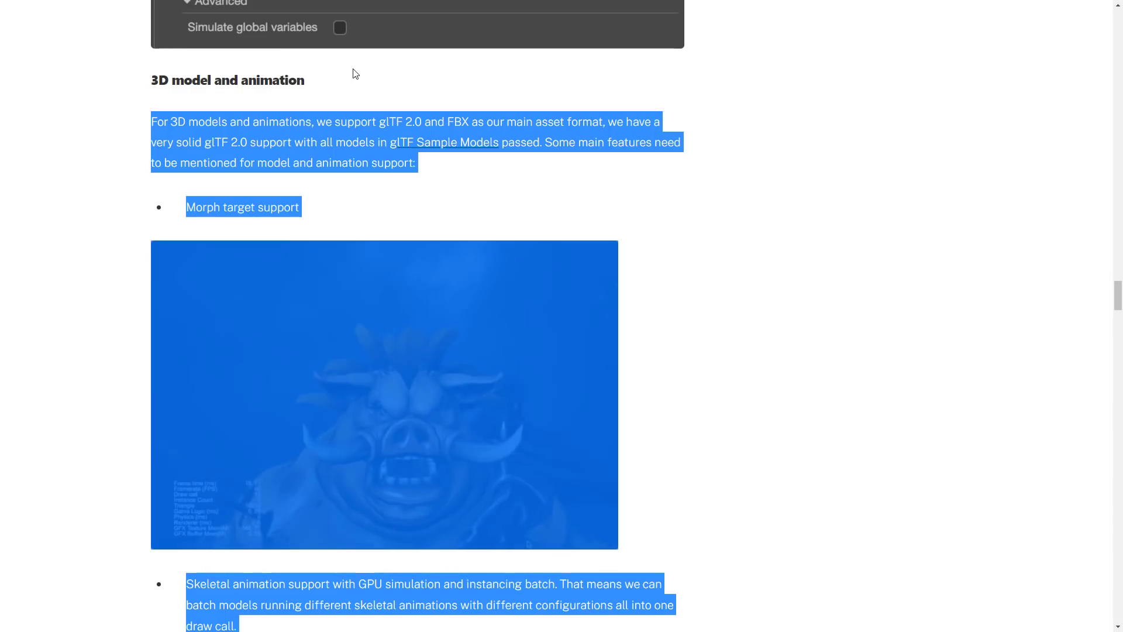
left_click(667, 194)
scroll(679, 175, "down", 2)
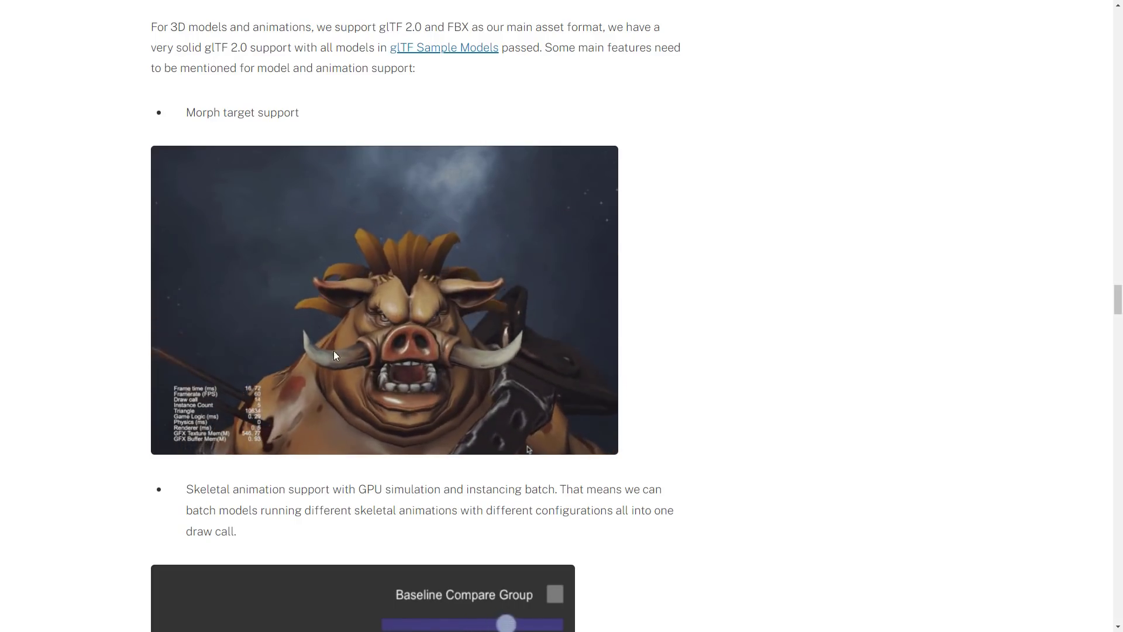
scroll(626, 491, "down", 6)
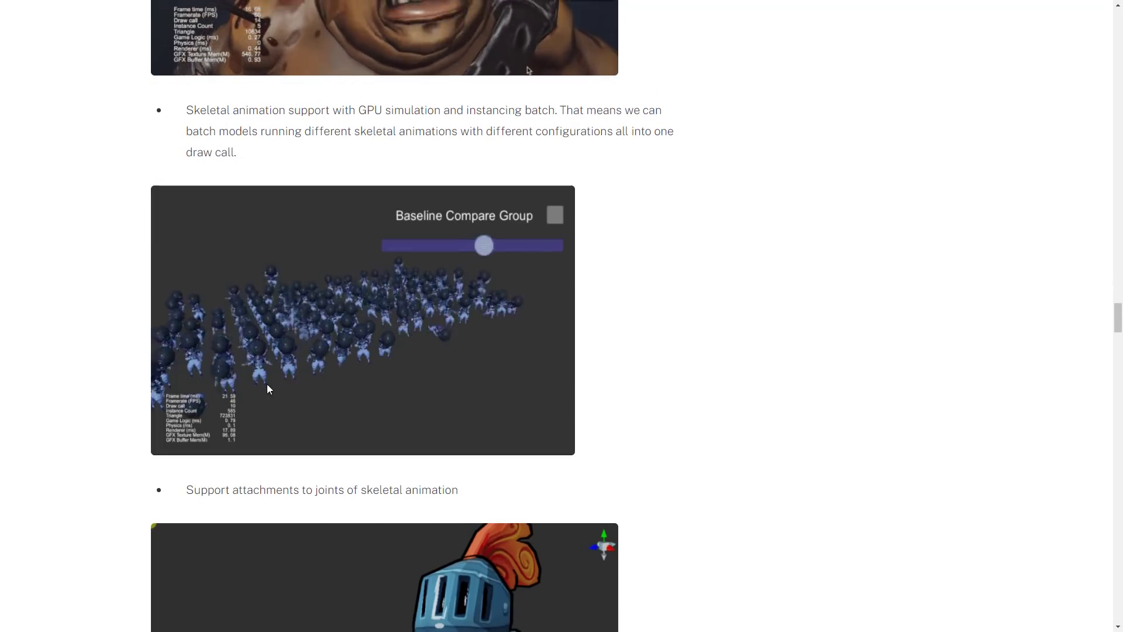
scroll(564, 301, "down", 3)
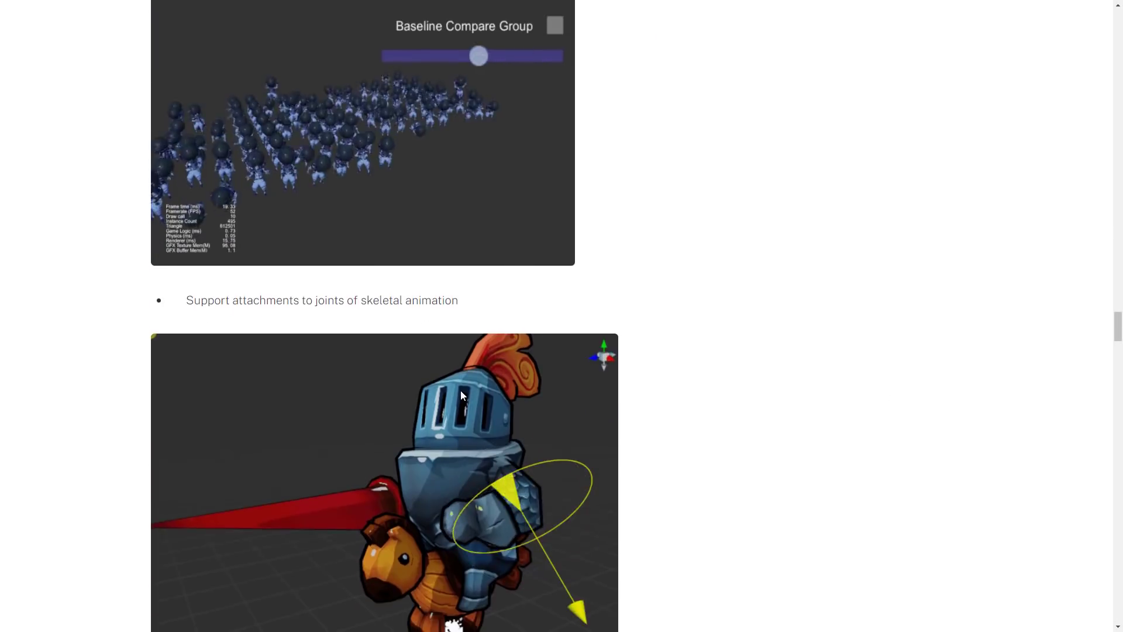
scroll(461, 395, "down", 2)
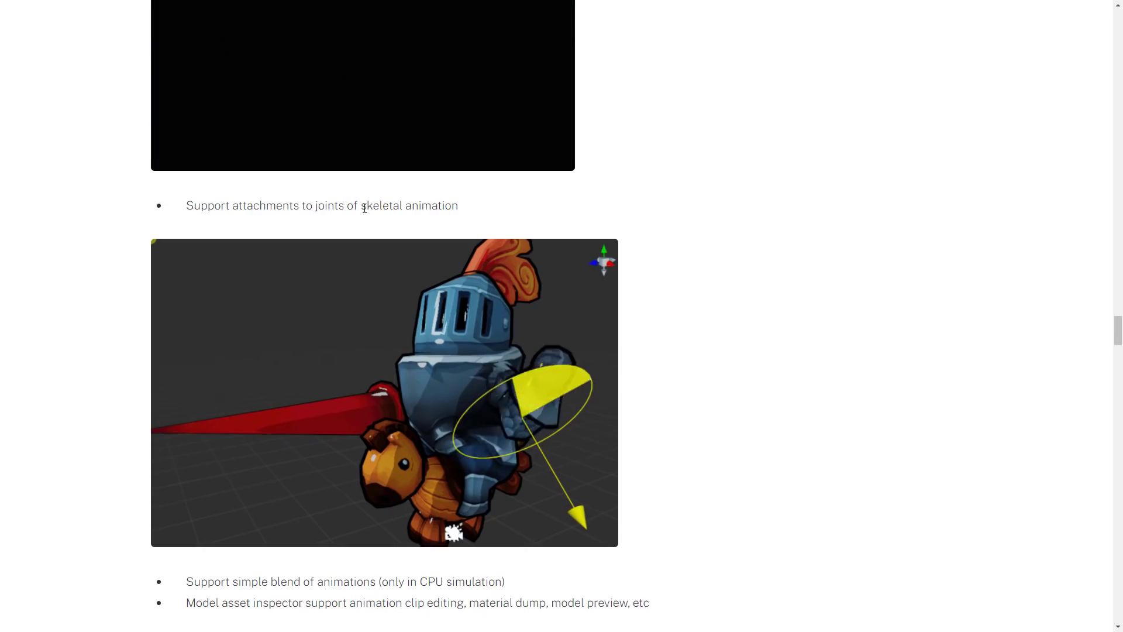
scroll(767, 411, "down", 5)
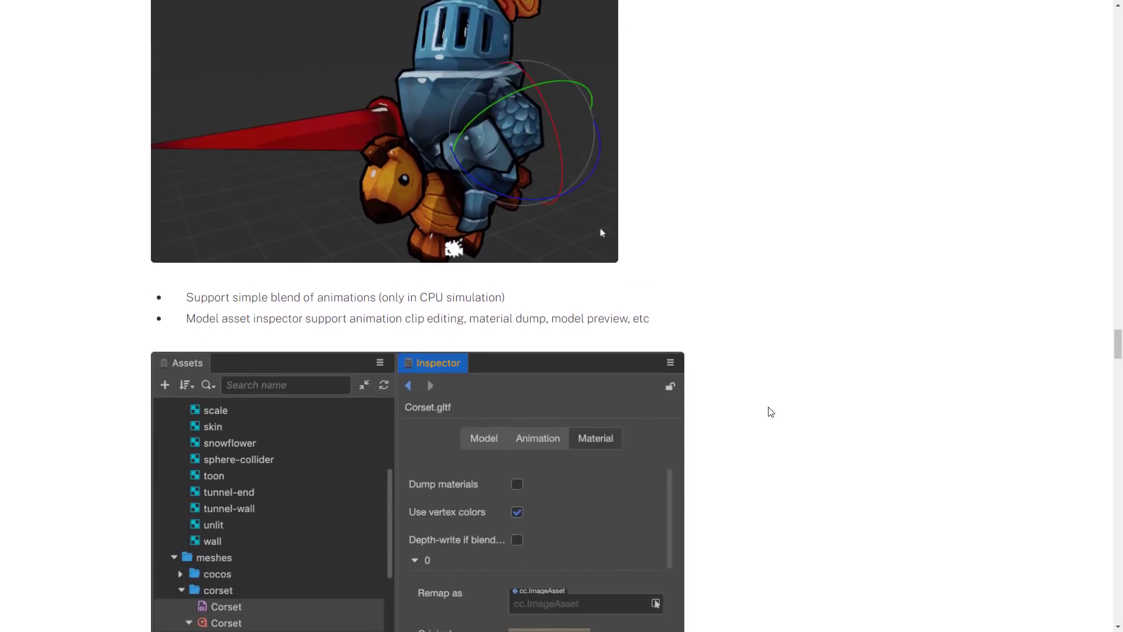
scroll(770, 412, "down", 17)
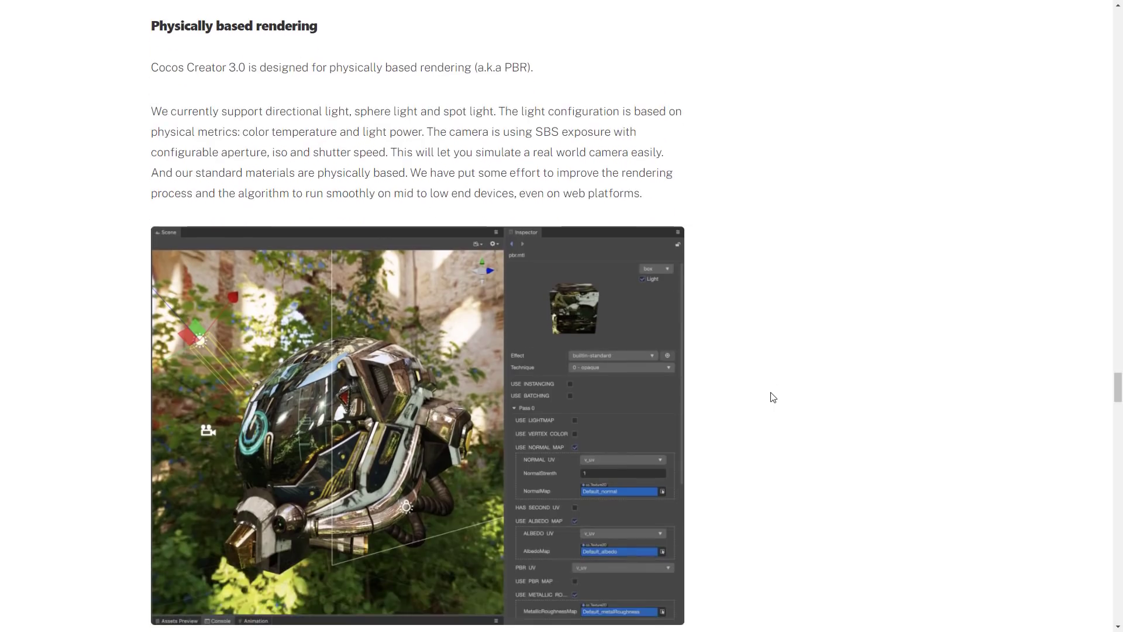
scroll(410, 322, "down", 2)
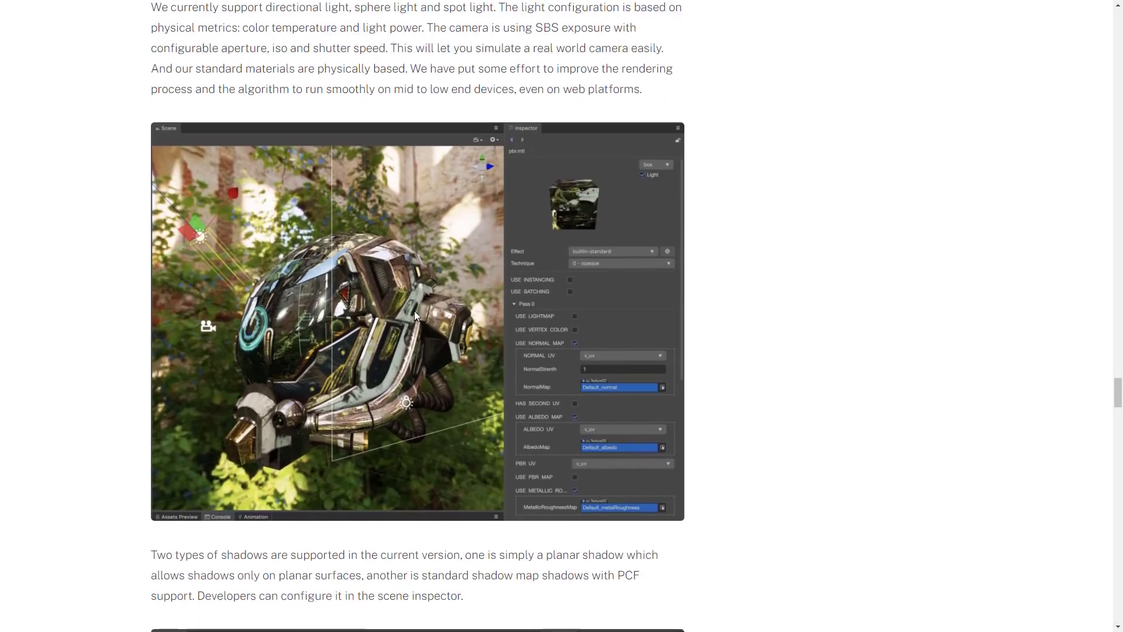
Highlight the Material system paragraph and scroll on to the Demos links and Conclusion
scroll(535, 191, "up", 2)
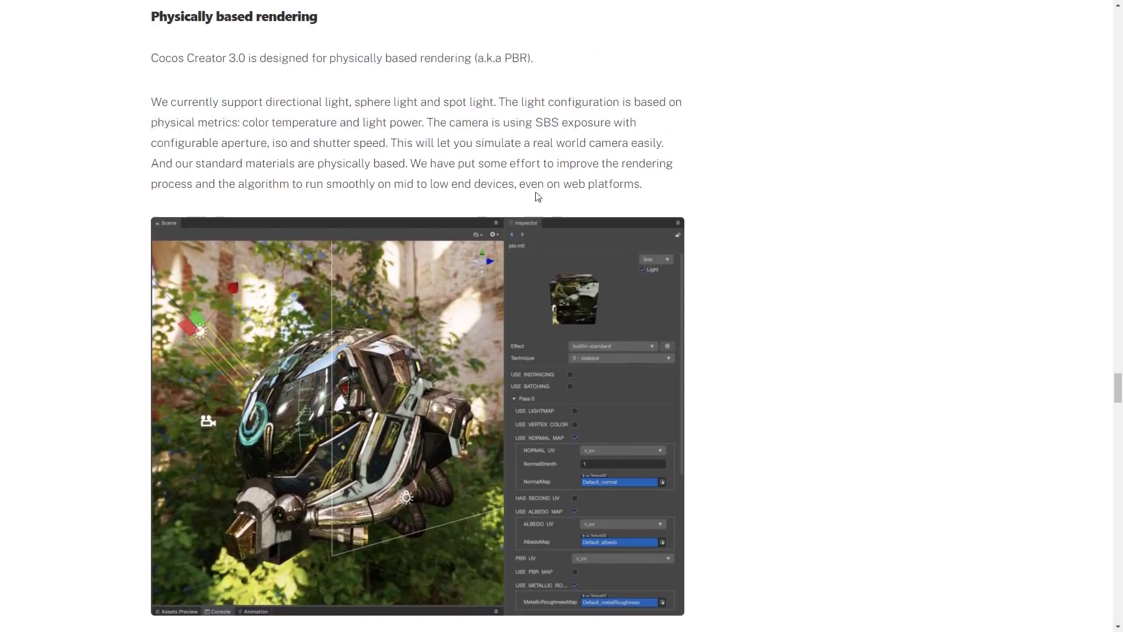
left_click_drag(530, 142, 605, 143)
left_click(763, 151)
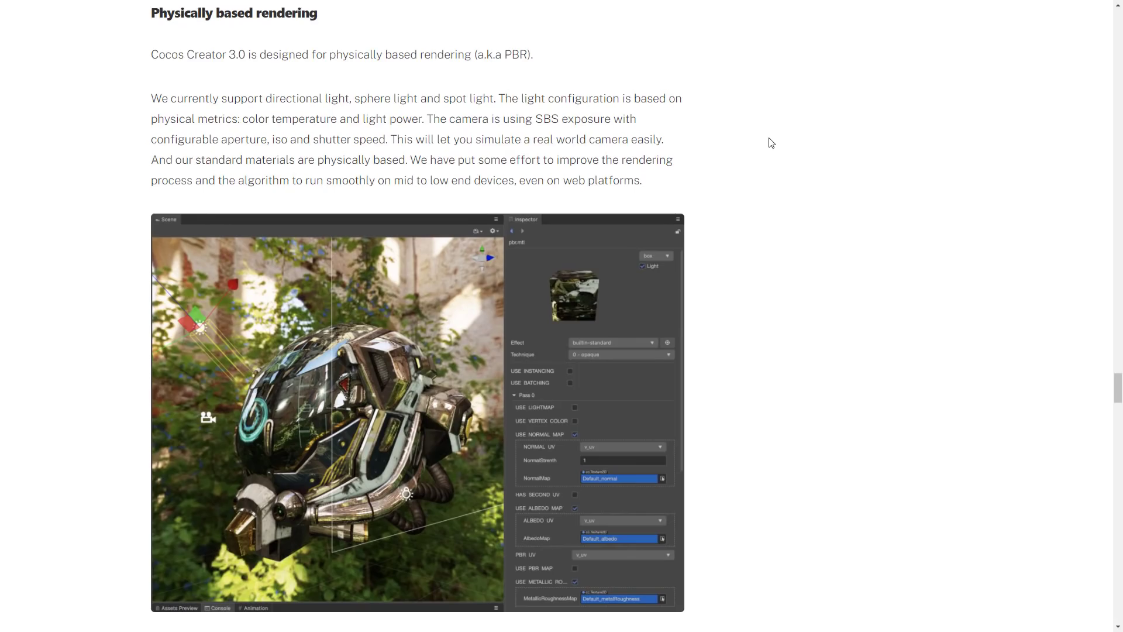
scroll(770, 143, "down", 2)
scroll(771, 144, "down", 15)
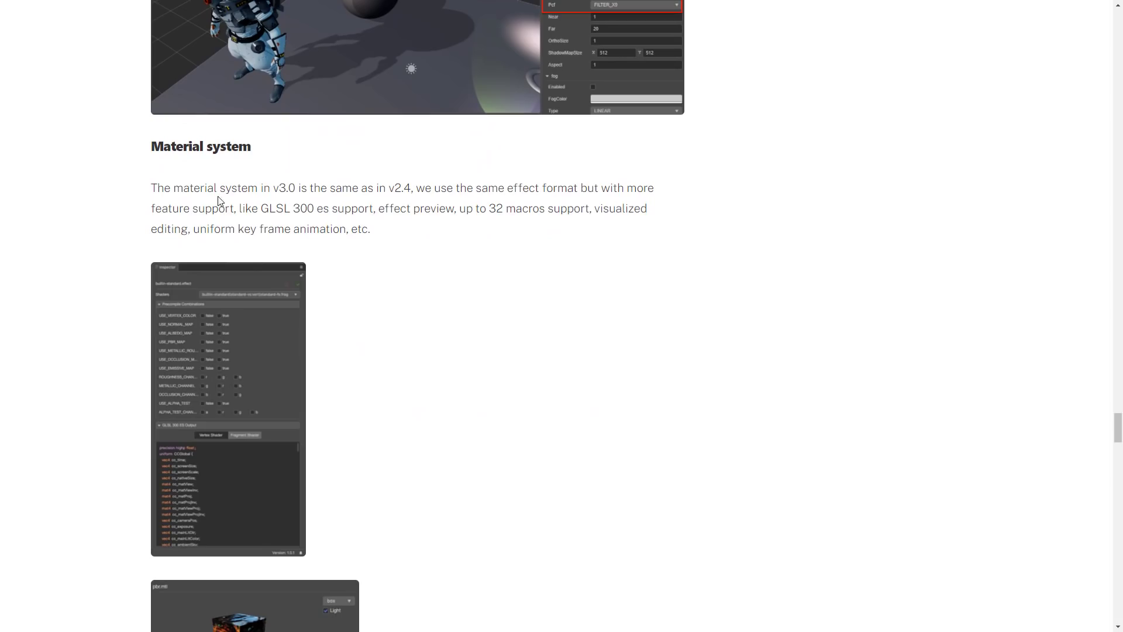
left_click_drag(399, 187, 602, 209)
left_click(672, 258)
scroll(666, 279, "down", 7)
scroll(666, 280, "down", 15)
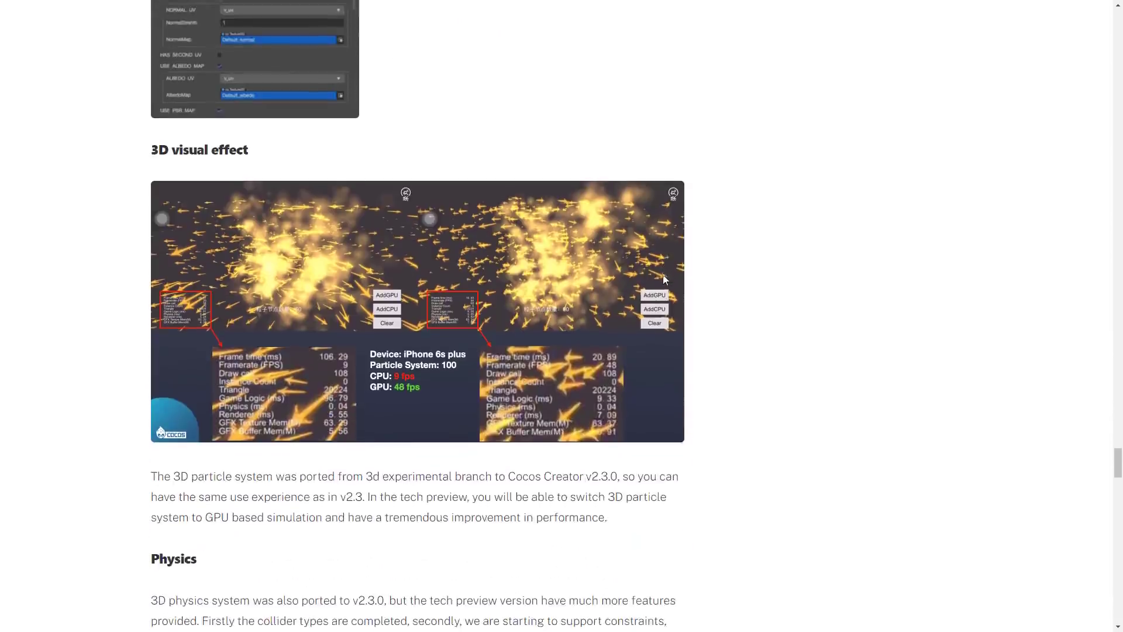
scroll(669, 274, "down", 17)
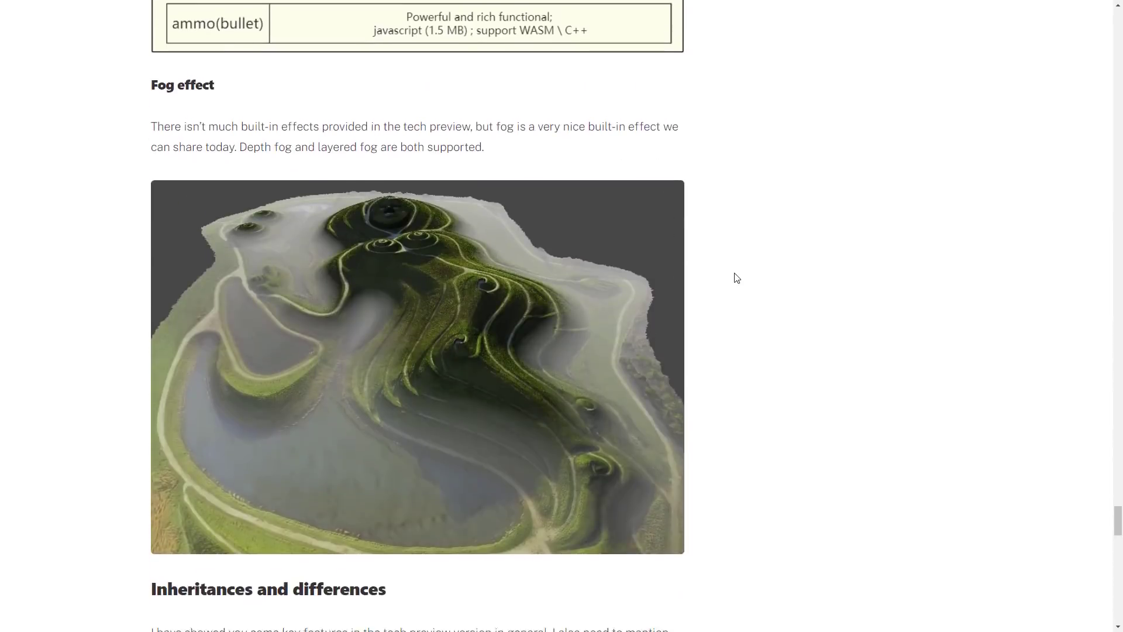
scroll(736, 279, "down", 9)
scroll(736, 278, "down", 13)
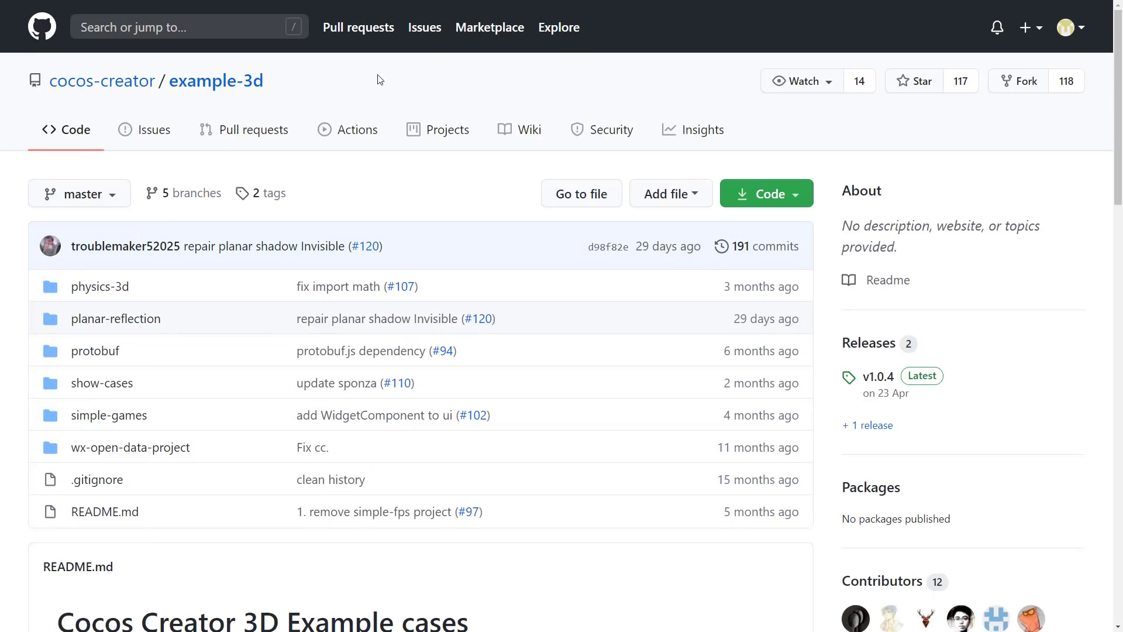
Scroll the example-3d show-cases list, highlighting lines and the word helmet in item 6
scroll(427, 203, "down", 6)
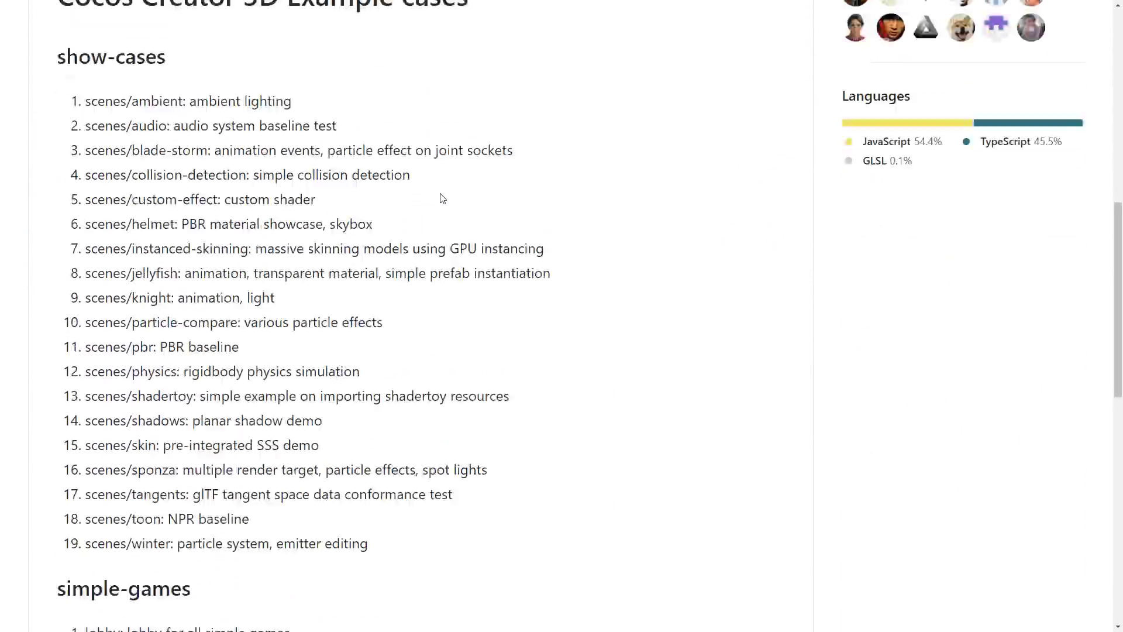
scroll(440, 198, "down", 3)
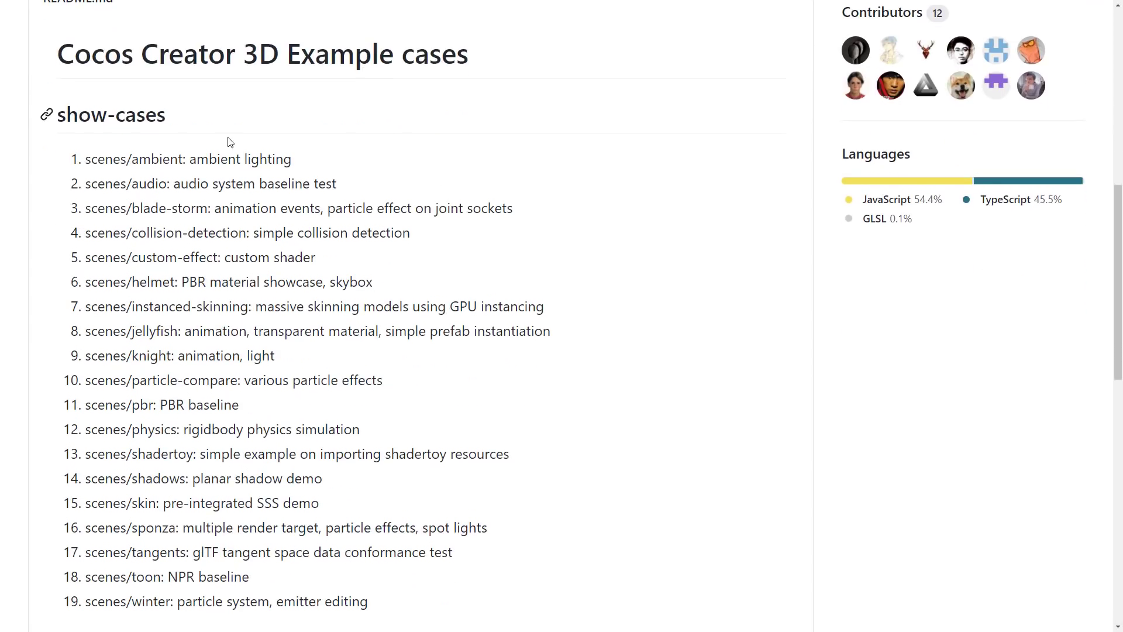
scroll(235, 398, "down", 2)
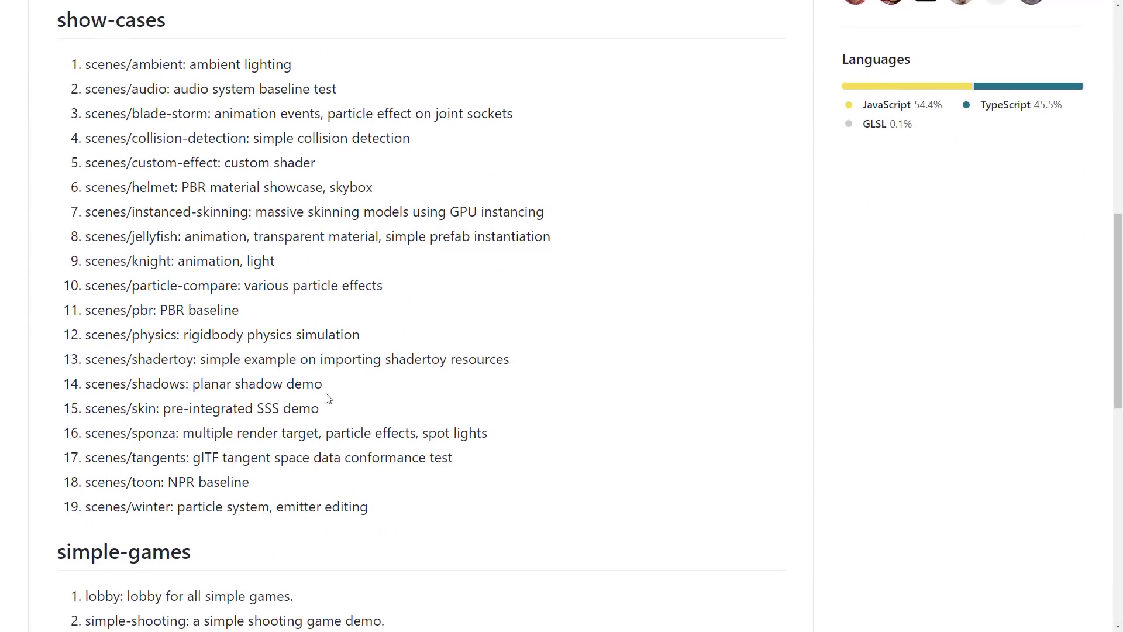
left_click_drag(341, 408, 84, 409)
left_click(143, 433)
double_click(153, 189)
Highlight the collision-detection item 4, the custom-effect name in item 5 and the end of item 17
scroll(511, 367, "down", 6)
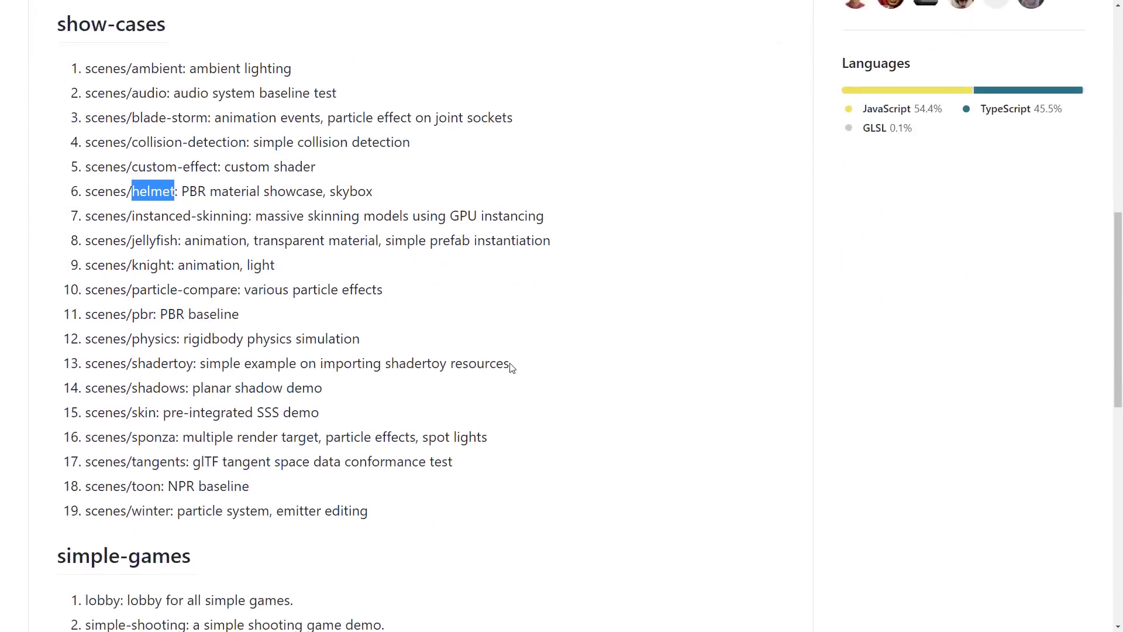
left_click_drag(86, 140, 351, 139)
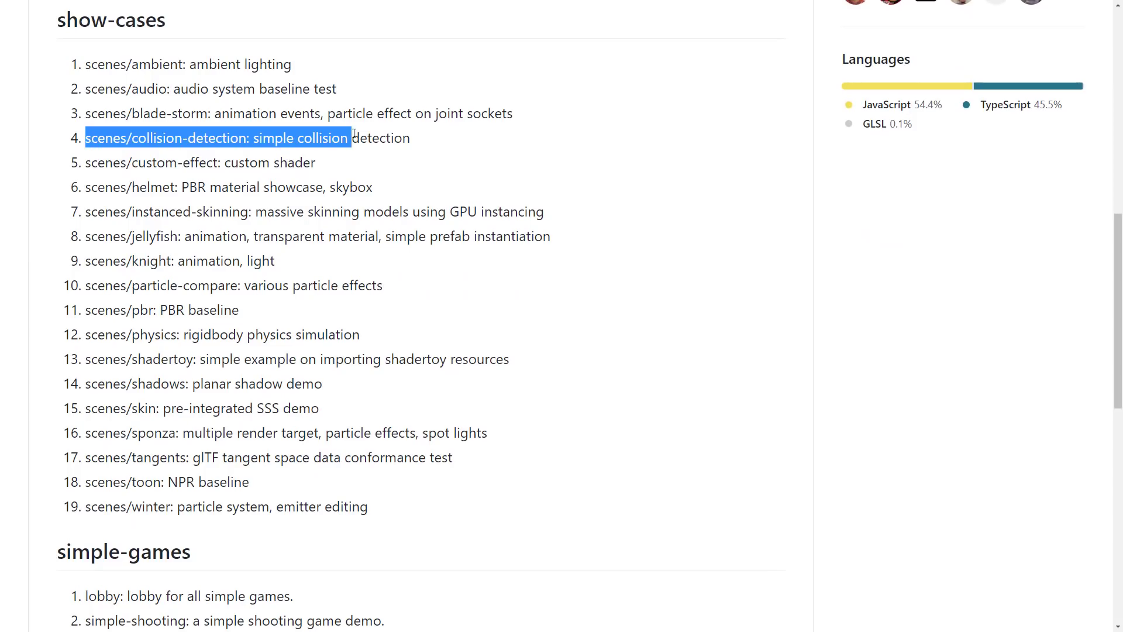
left_click_drag(127, 163, 218, 164)
left_click(263, 164)
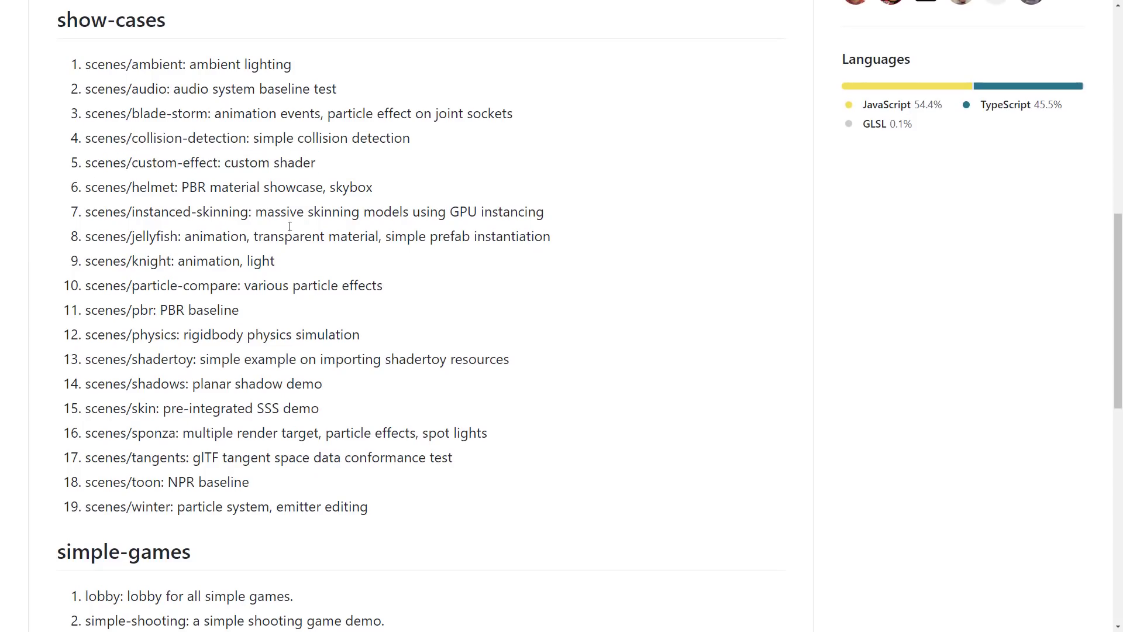
scroll(234, 263, "down", 2)
left_click_drag(114, 393, 384, 362)
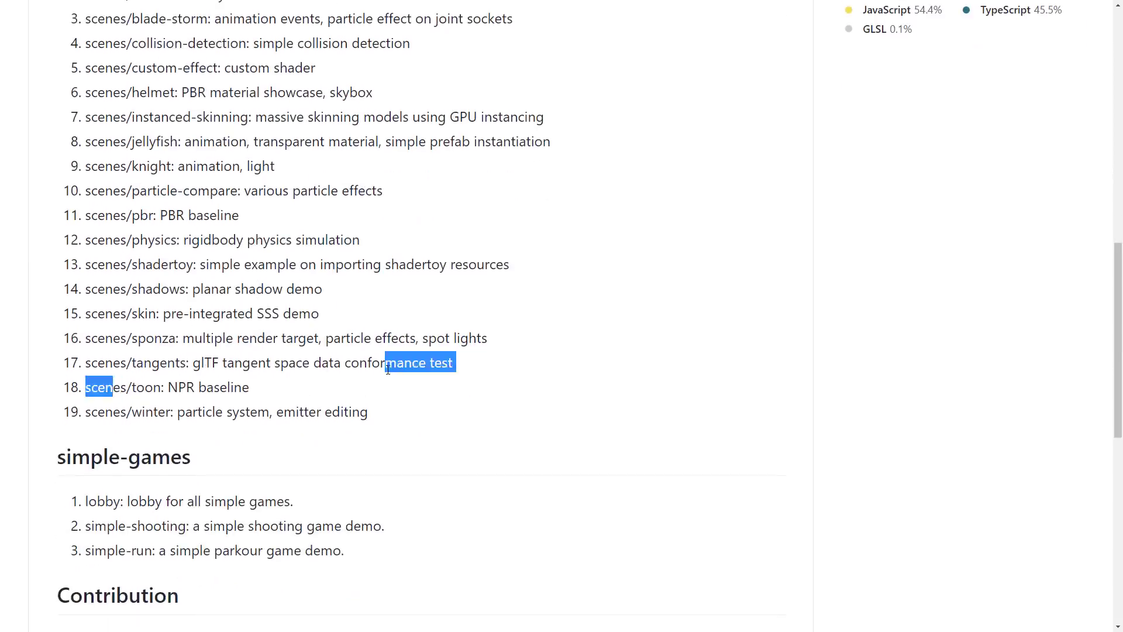
left_click(379, 350)
Highlight the simple-shooting and simple-run entries in simple-games, then go to test-cases-3d
scroll(379, 350, "down", 4)
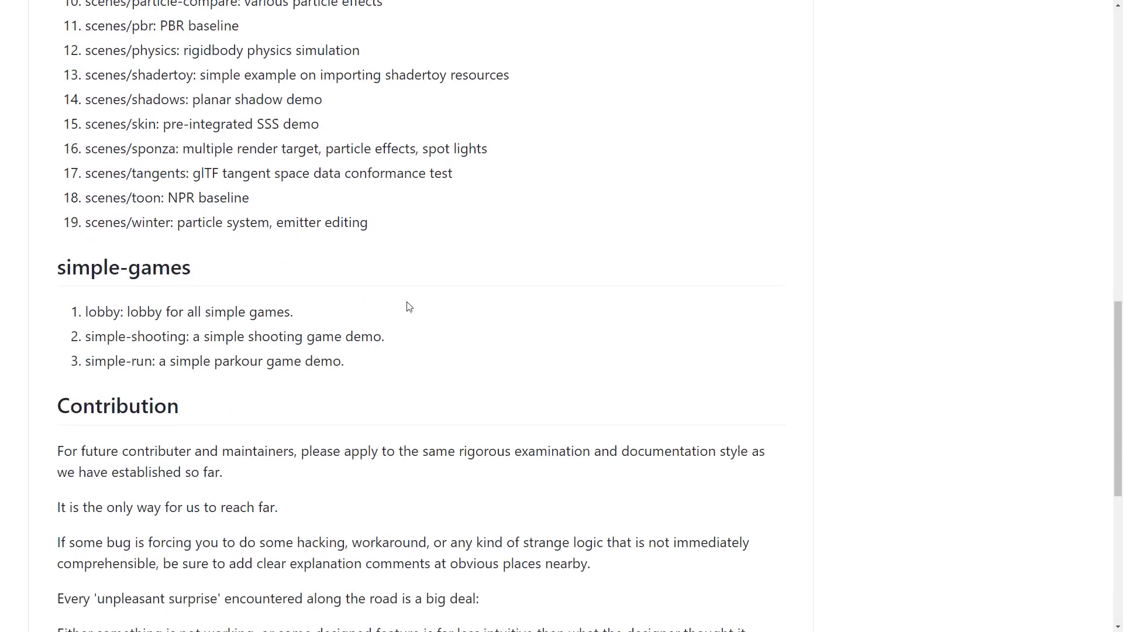
left_click_drag(122, 337, 194, 338)
left_click(103, 360)
left_click_drag(86, 361, 141, 366)
double_click(142, 362)
double_click(158, 337)
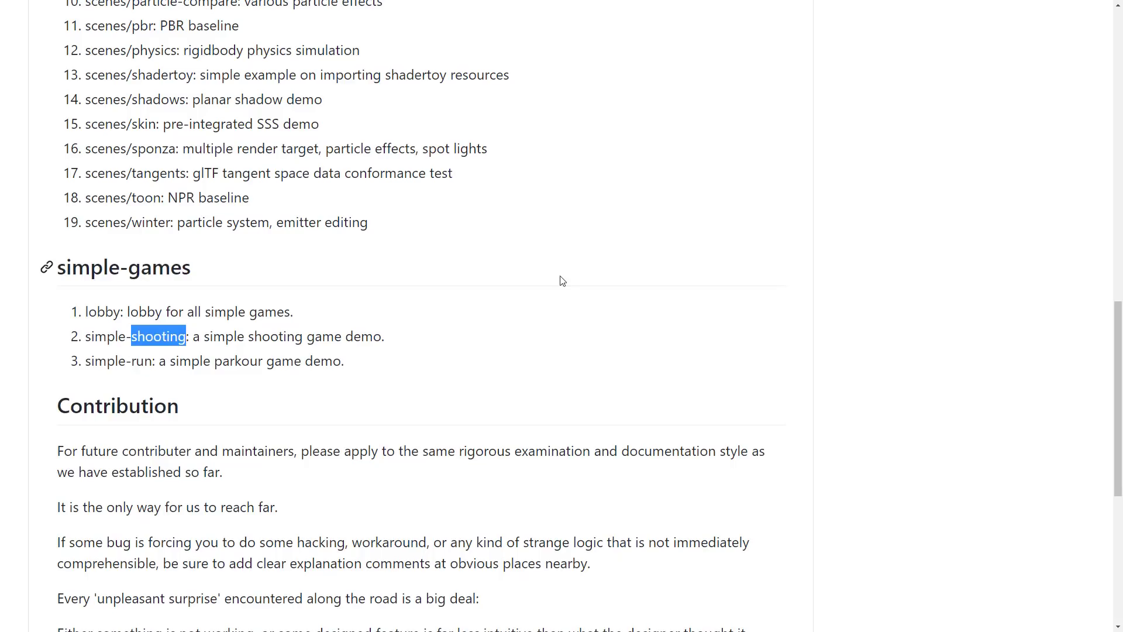
key("alt+Left")
scroll(515, 328, "down", 5)
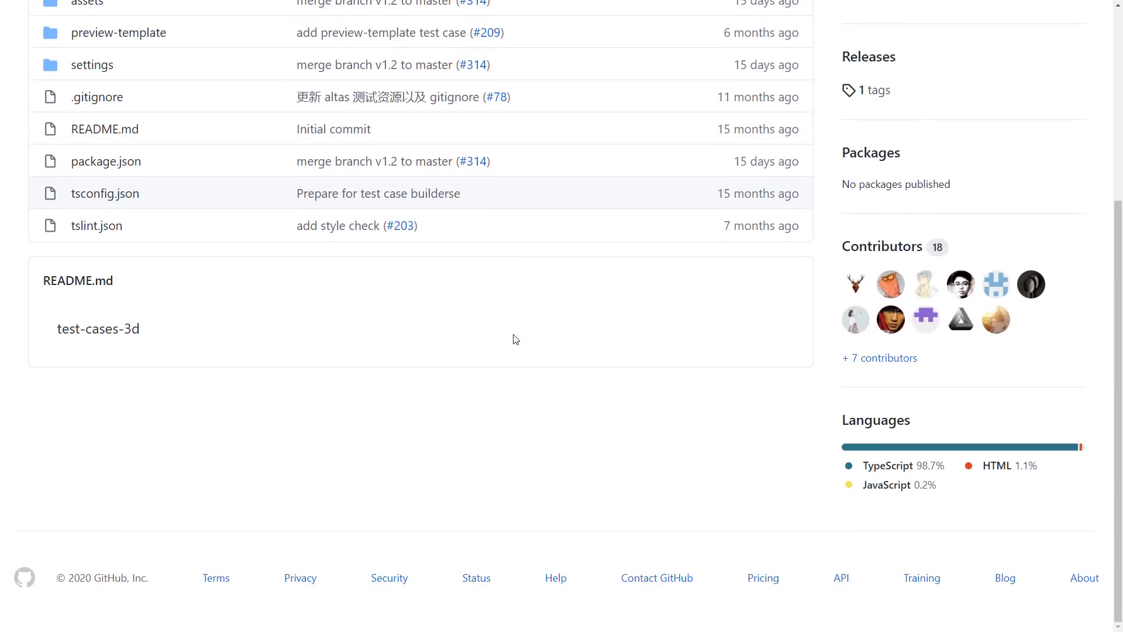
scroll(515, 339, "up", 5)
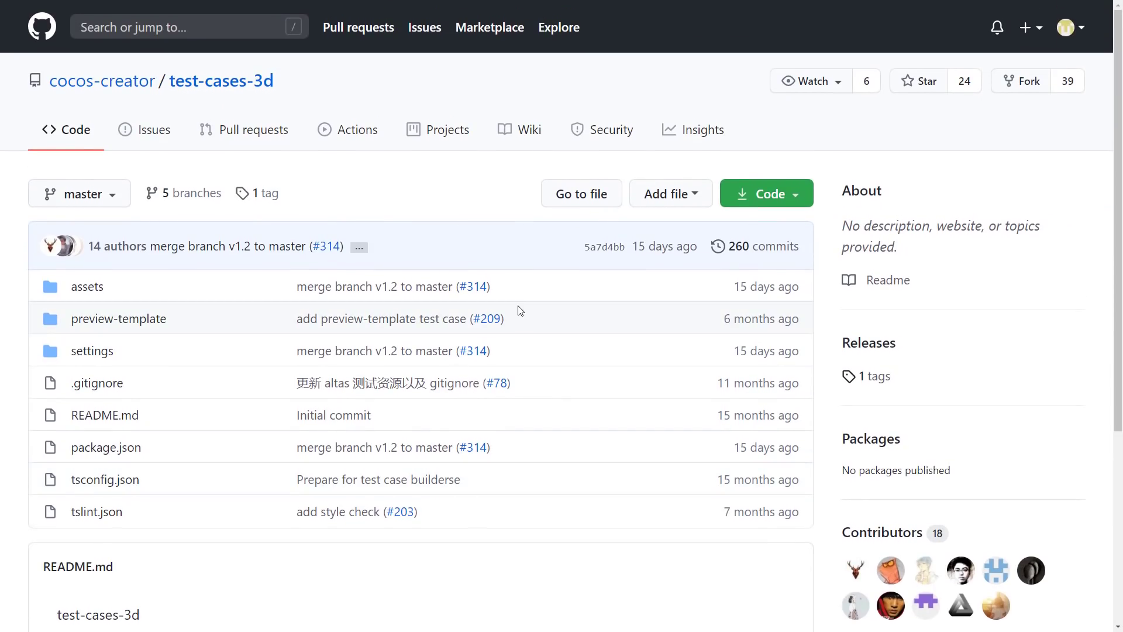
key("alt+Left")
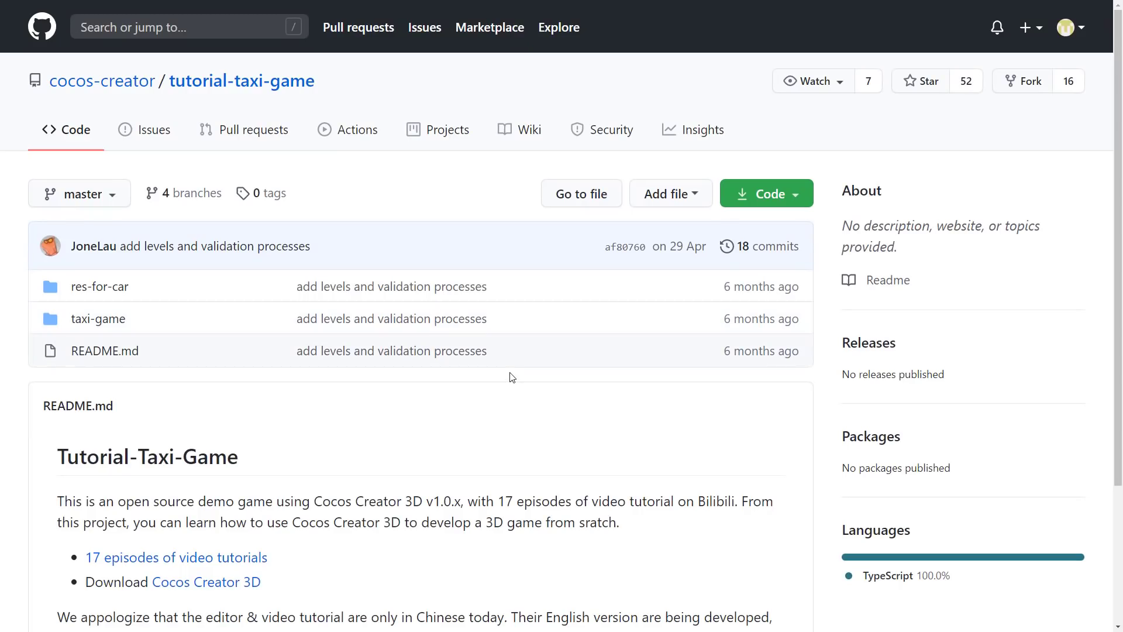
scroll(383, 355, "down", 3)
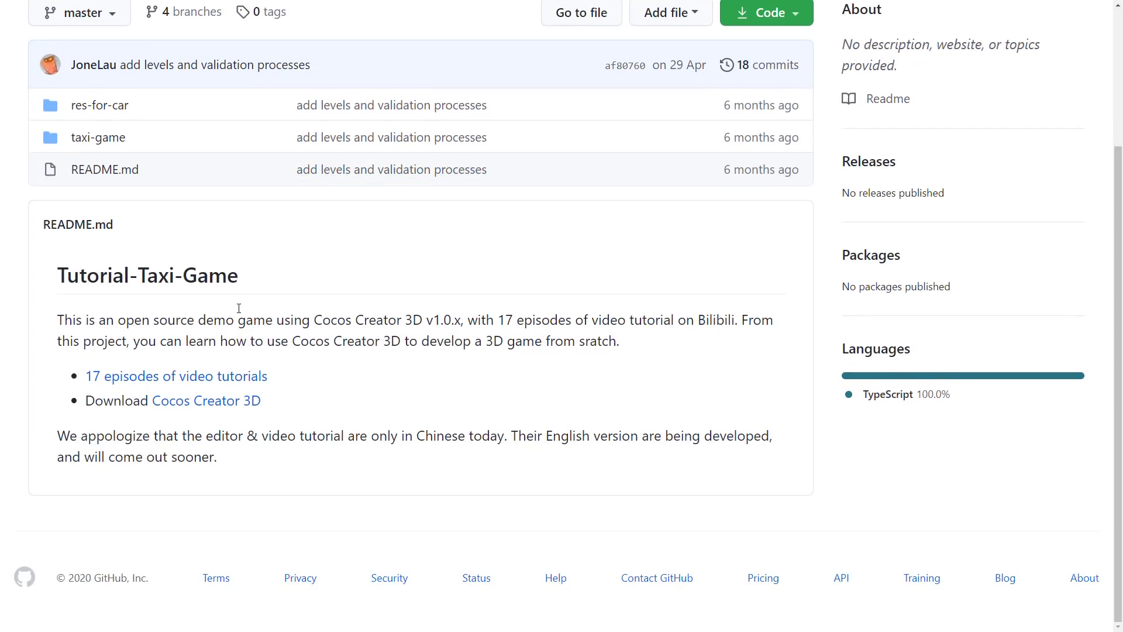
left_click_drag(202, 436, 518, 436)
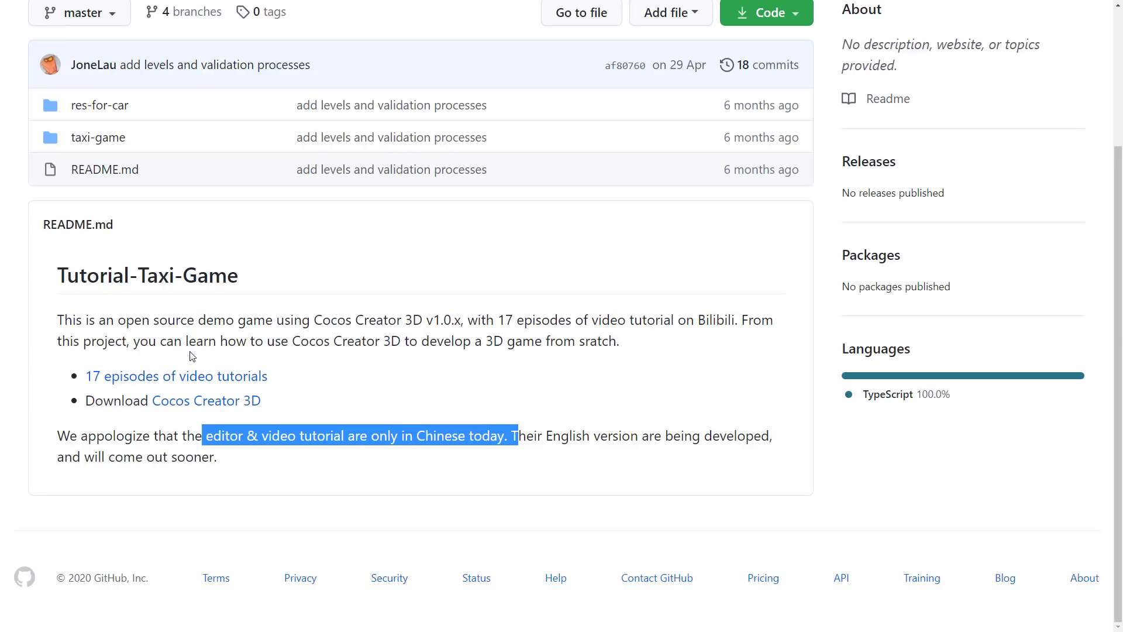
scroll(364, 432, "up", 3)
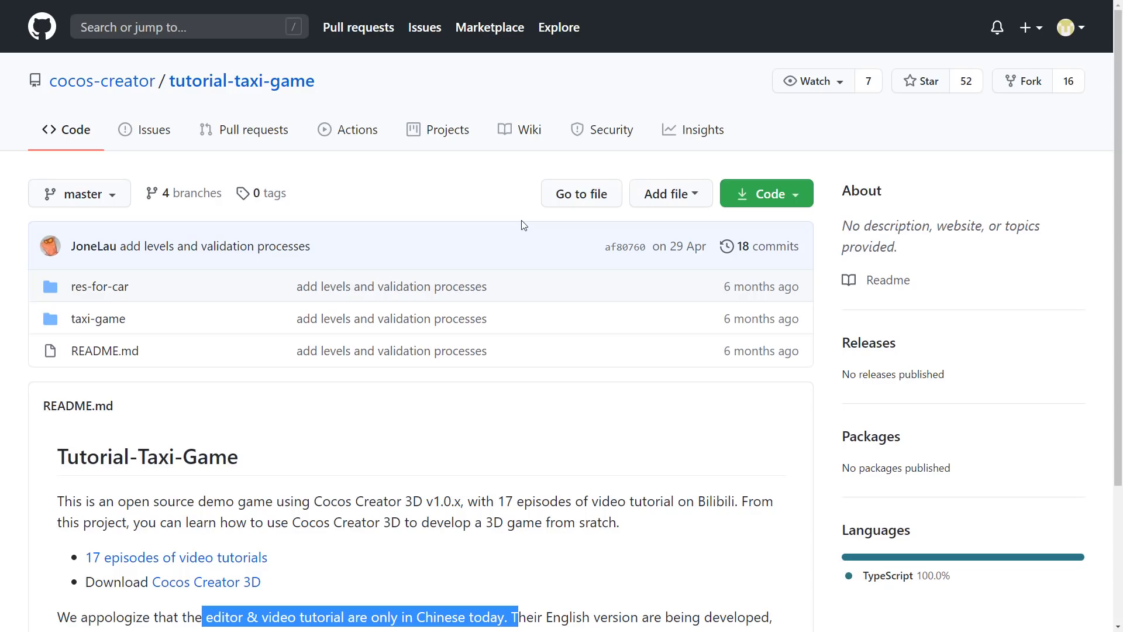
scroll(525, 260, "down", 3)
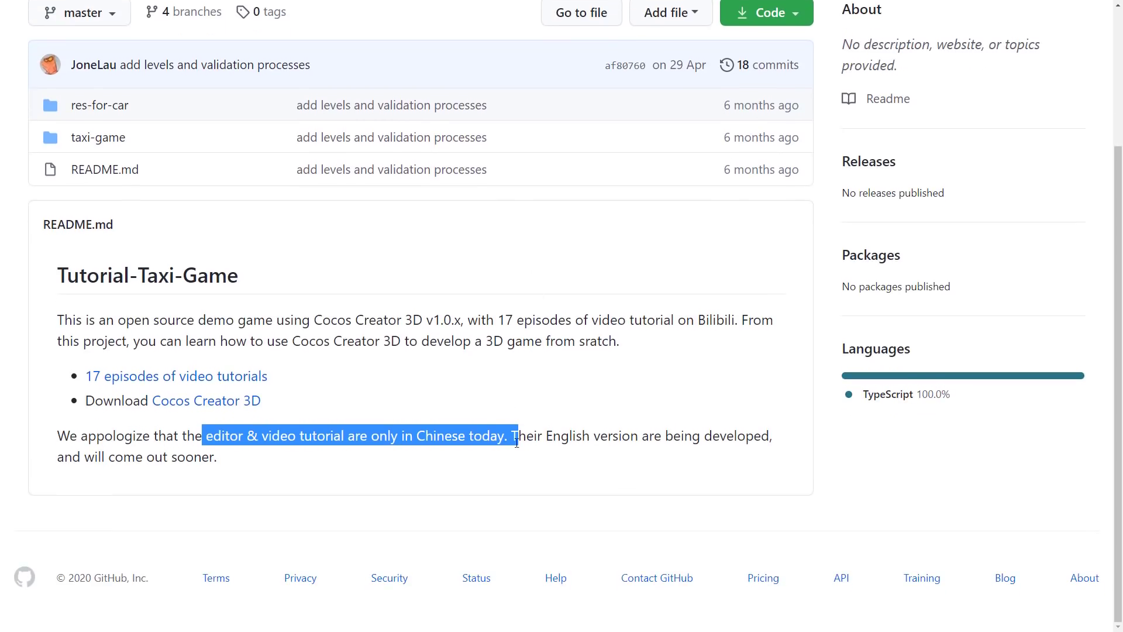
left_click(279, 438)
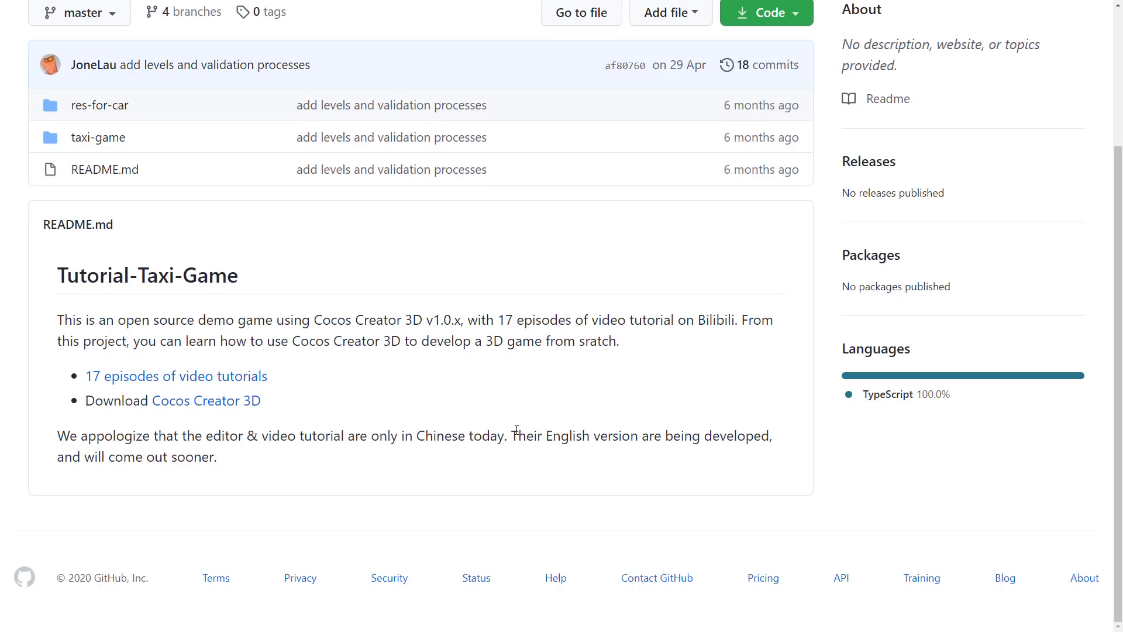
left_click_drag(516, 431, 736, 438)
left_click(686, 451)
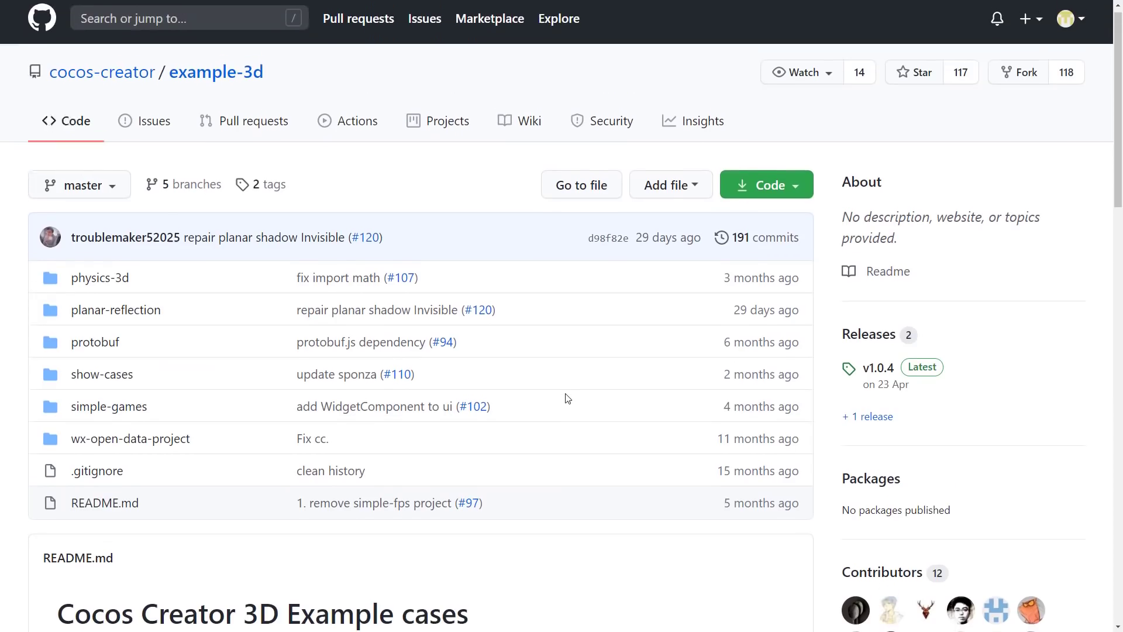
Scroll the example-3d README past show-cases and simple-games, highlighting items, down to Contribution
scroll(567, 399, "up", 1)
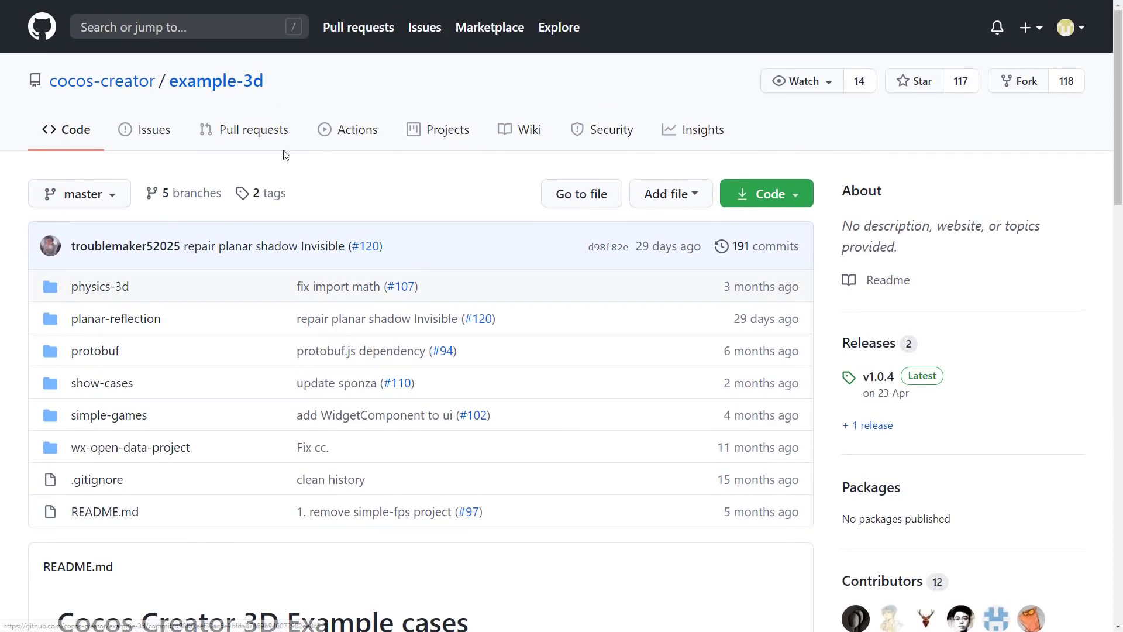
scroll(176, 273, "down", 8)
left_click_drag(151, 253, 512, 548)
scroll(514, 549, "down", 3)
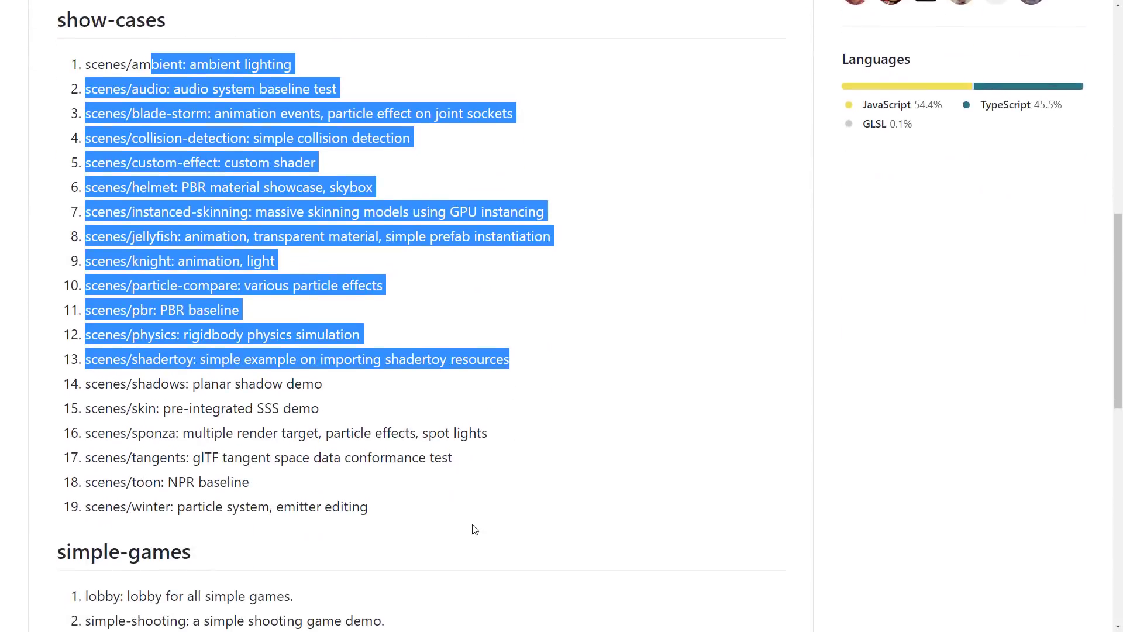
scroll(475, 529, "down", 3)
left_click_drag(366, 453, 411, 408)
left_click(83, 432)
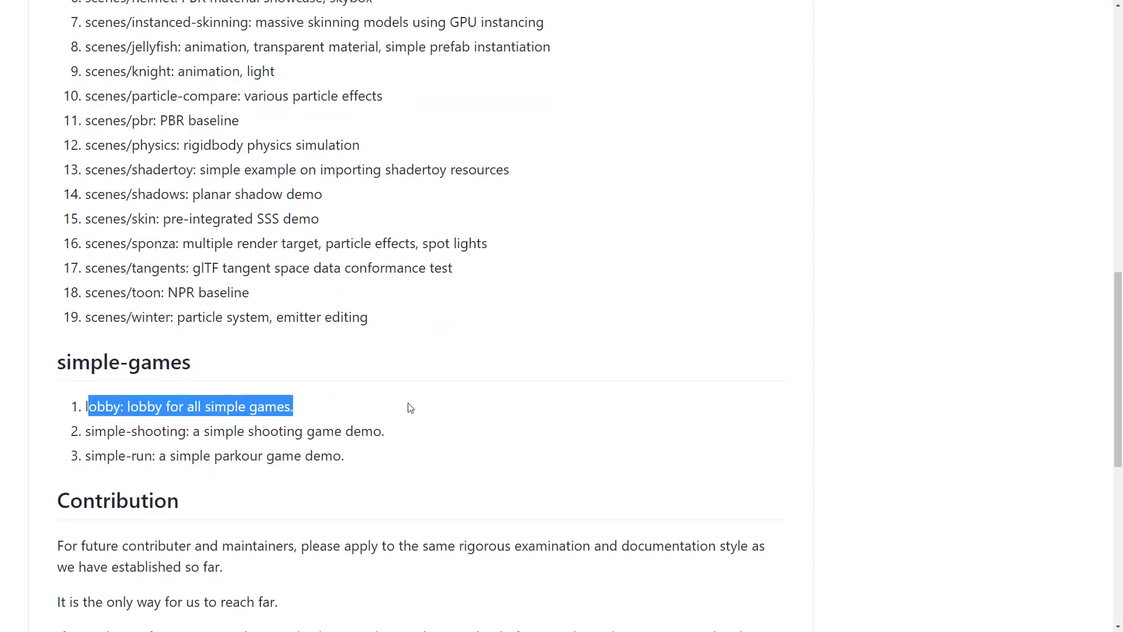
left_click(410, 408)
scroll(411, 406, "down", 6)
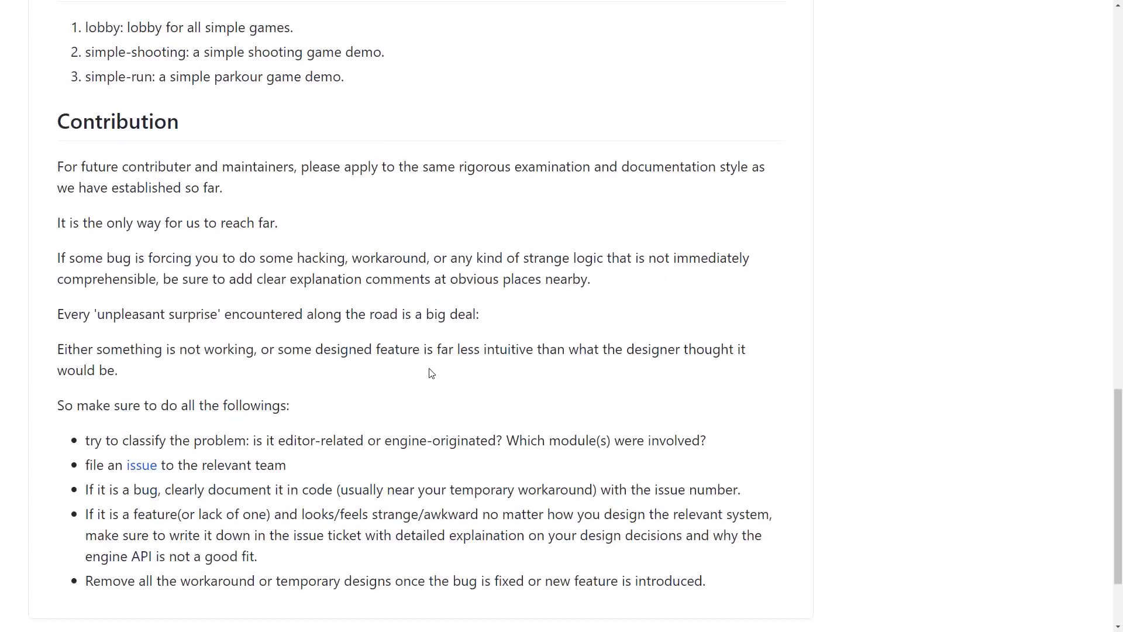
scroll(431, 373, "down", 2)
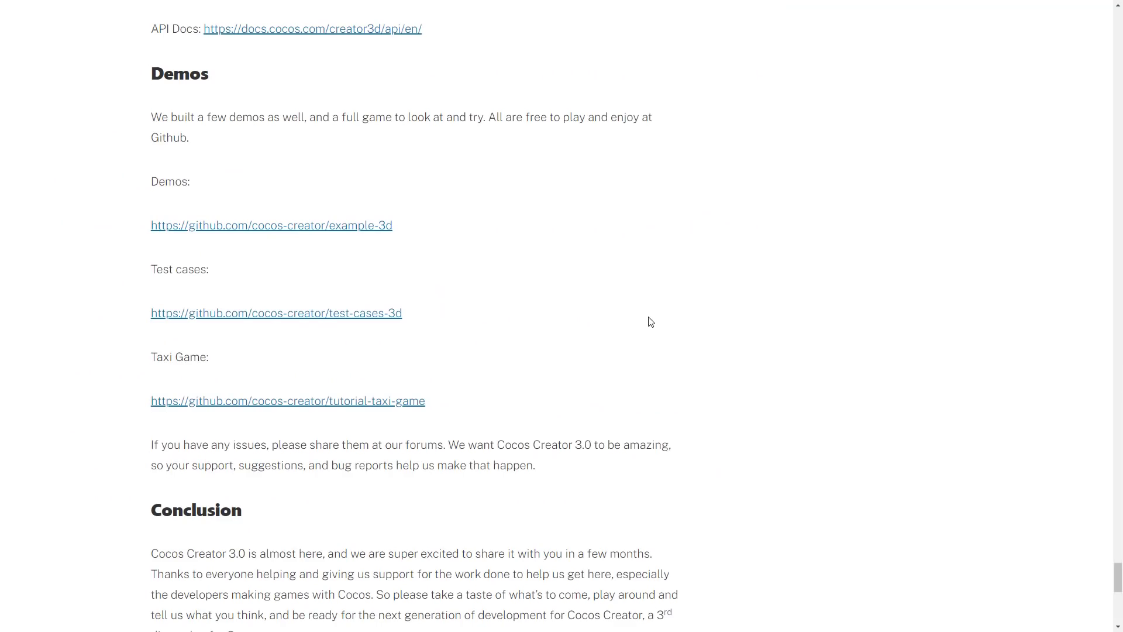
Scroll back up to the Cocos Creator 3.0 Tech Preview title, then bring the Cocos Creator 3D figure scene forward
scroll(647, 321, "up", 10)
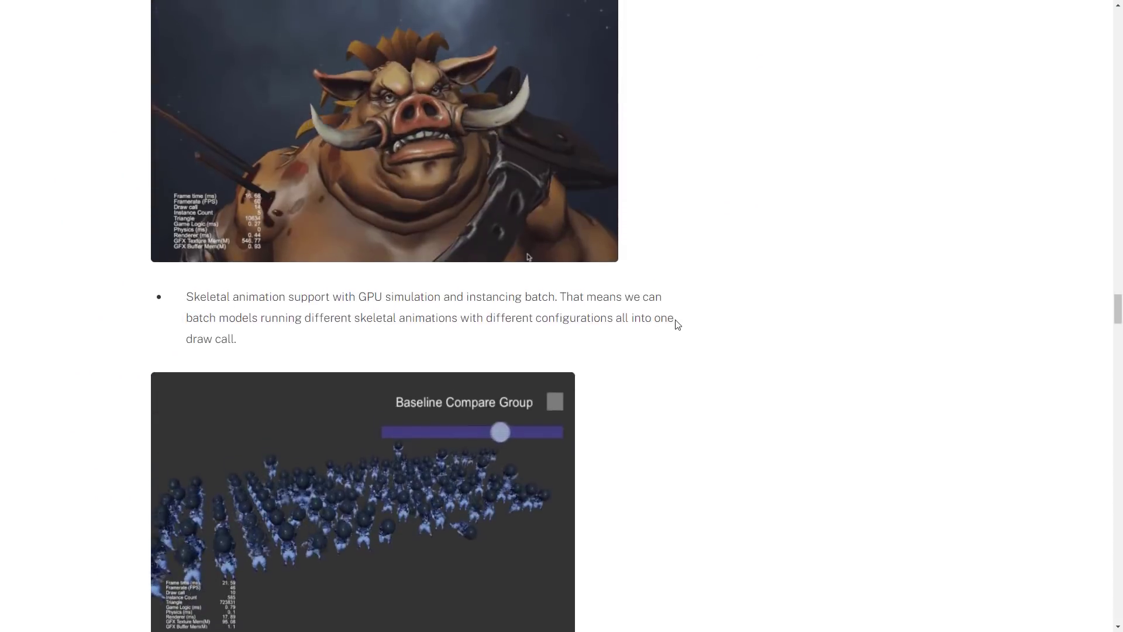
scroll(677, 326, "up", 20)
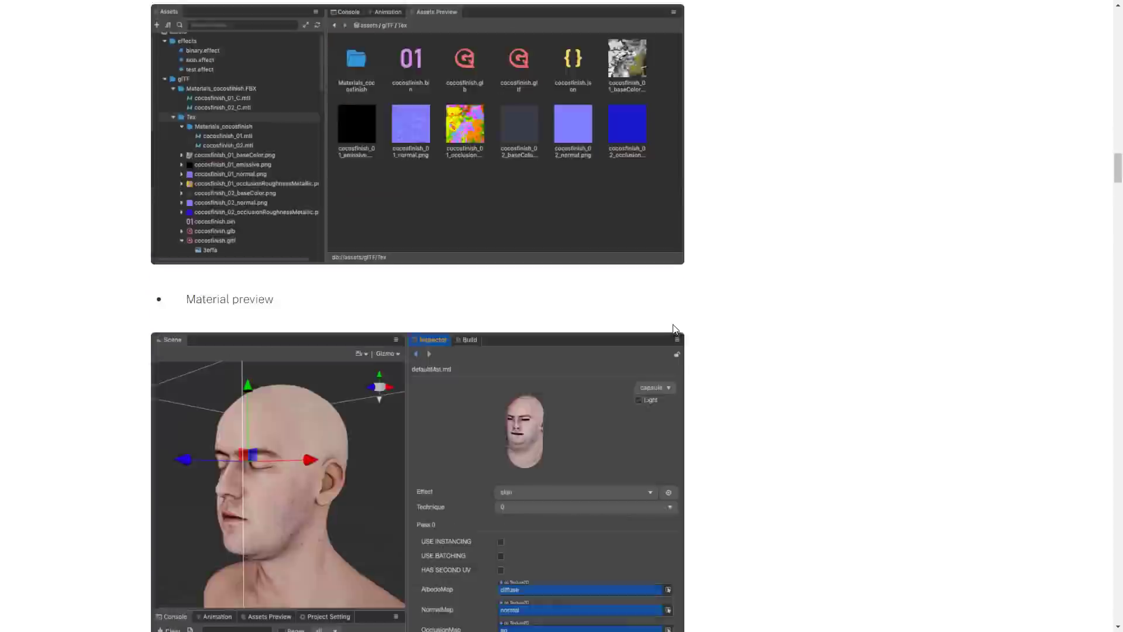
scroll(676, 329, "up", 10)
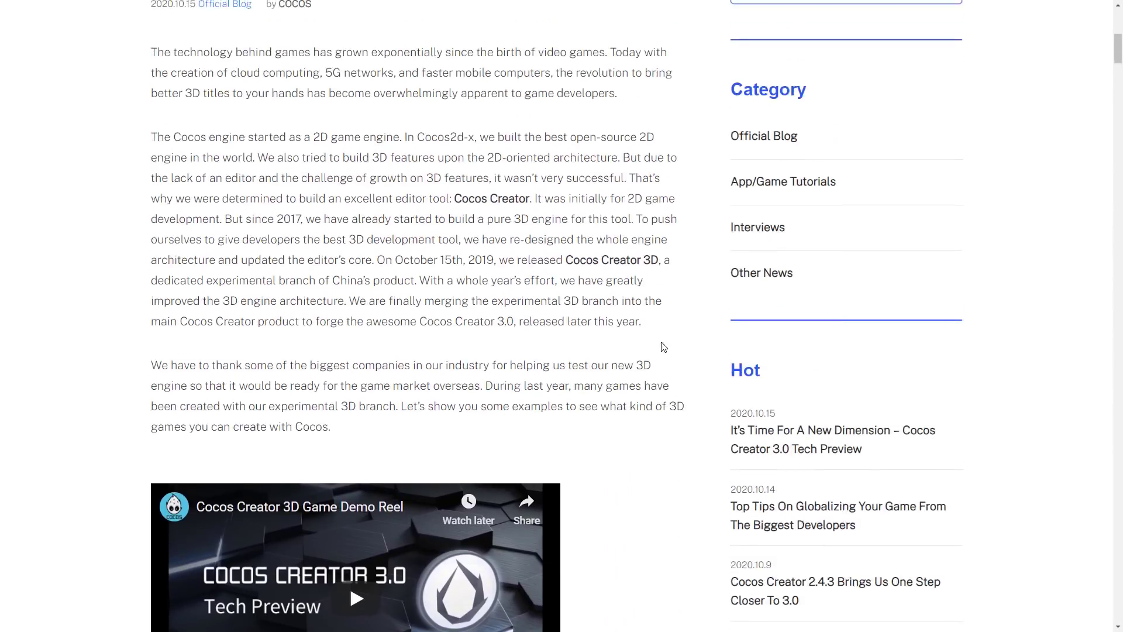
scroll(656, 332, "up", 1)
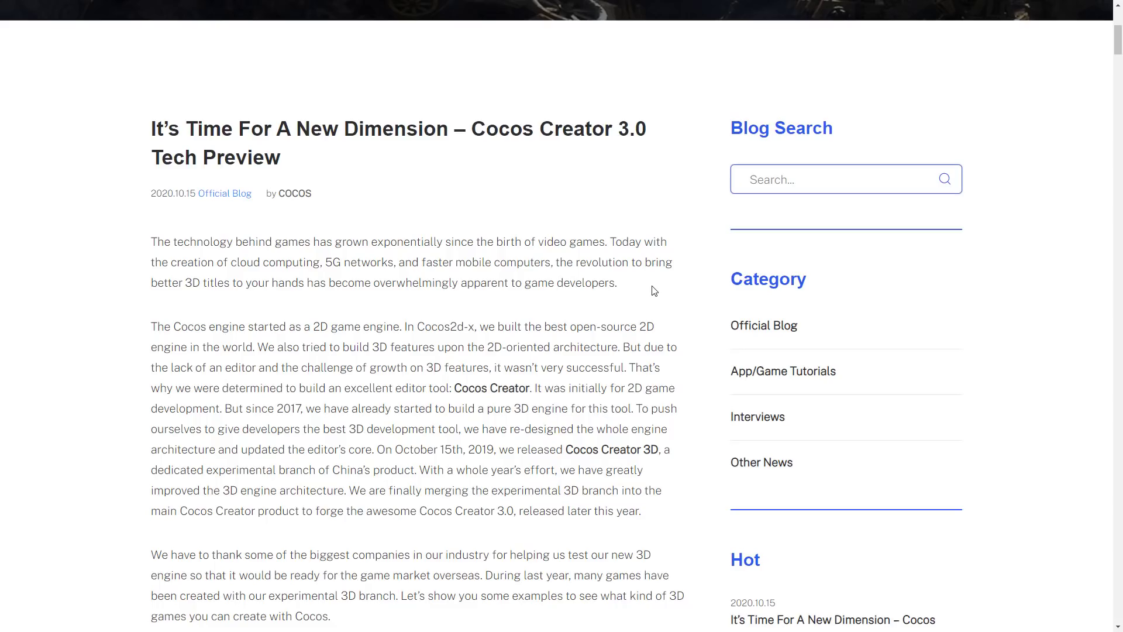
key("alt+Tab")
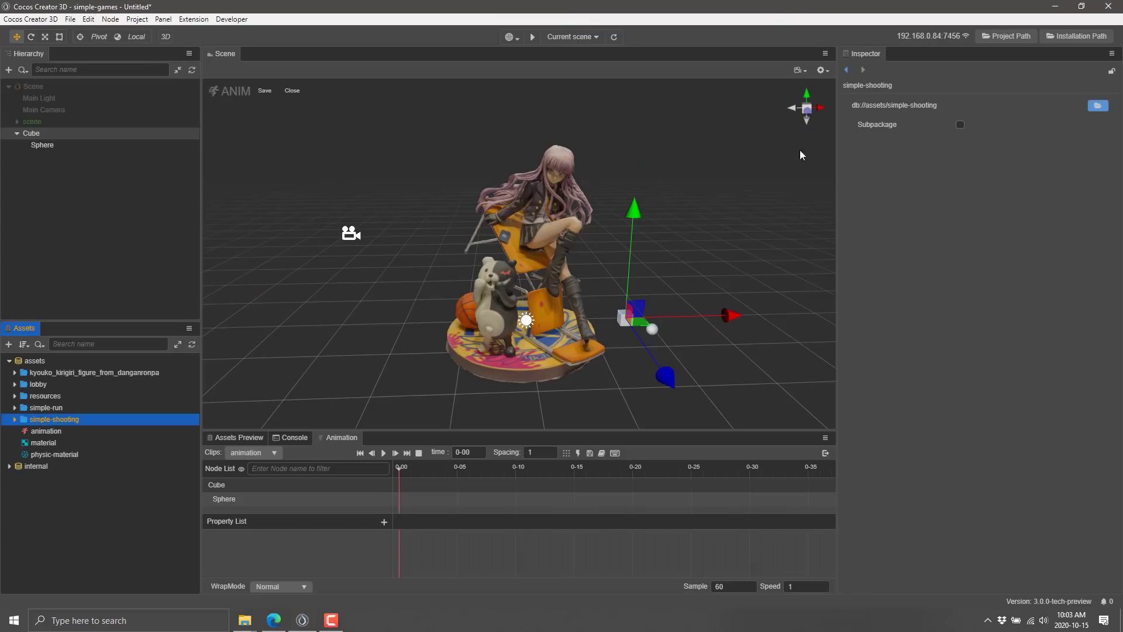
scroll(620, 288, "down", 5)
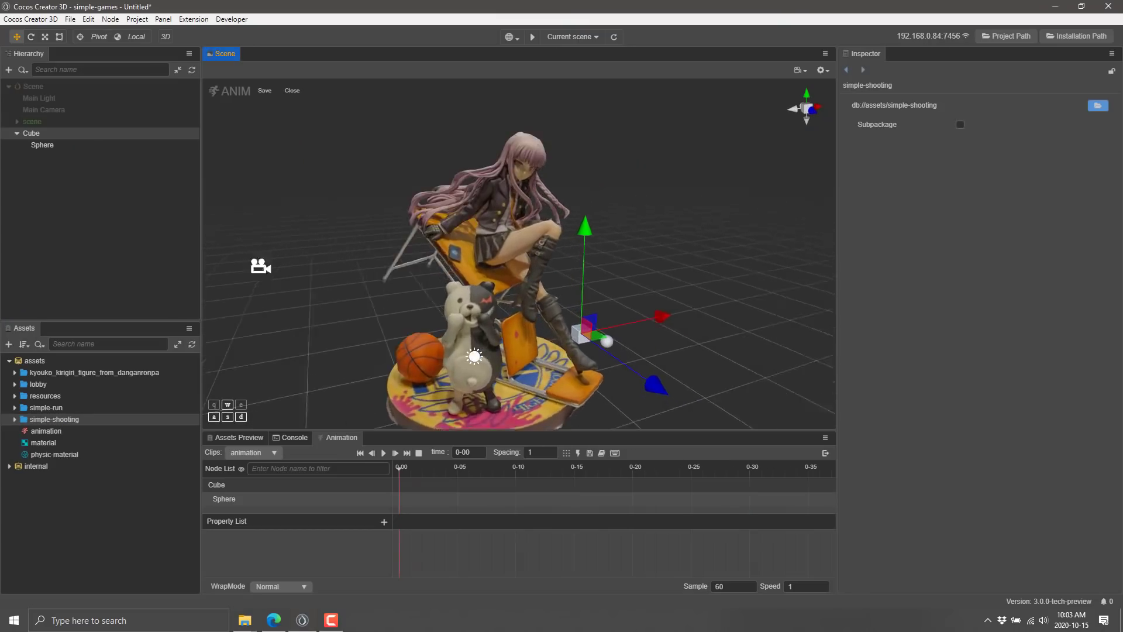
scroll(519, 253, "up", 5)
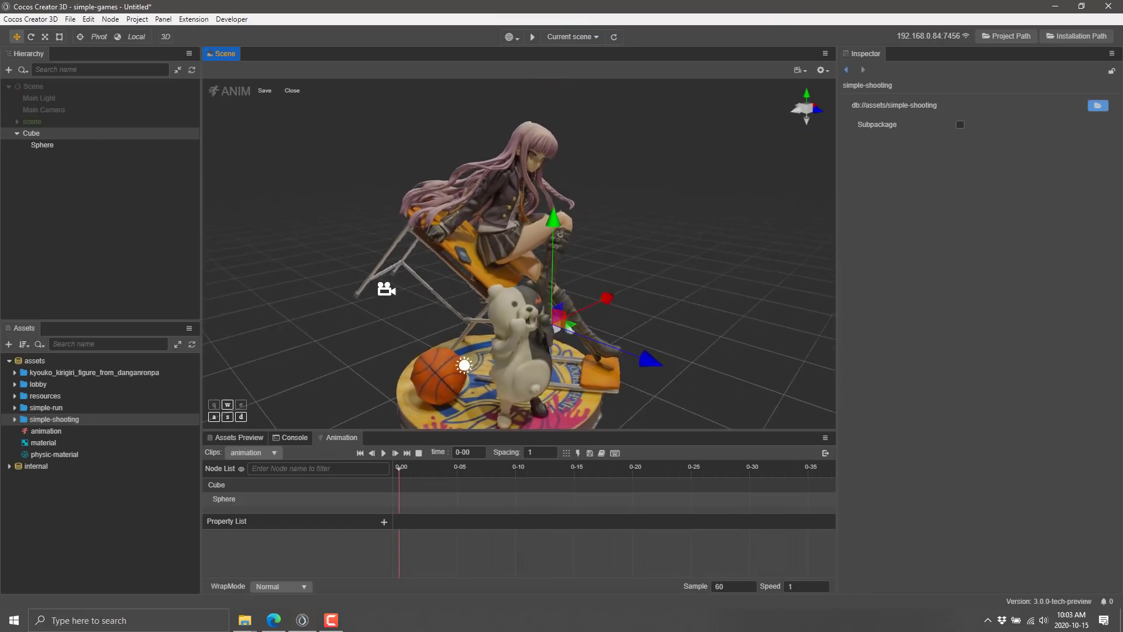
middle_click_drag(519, 253, 534, 243)
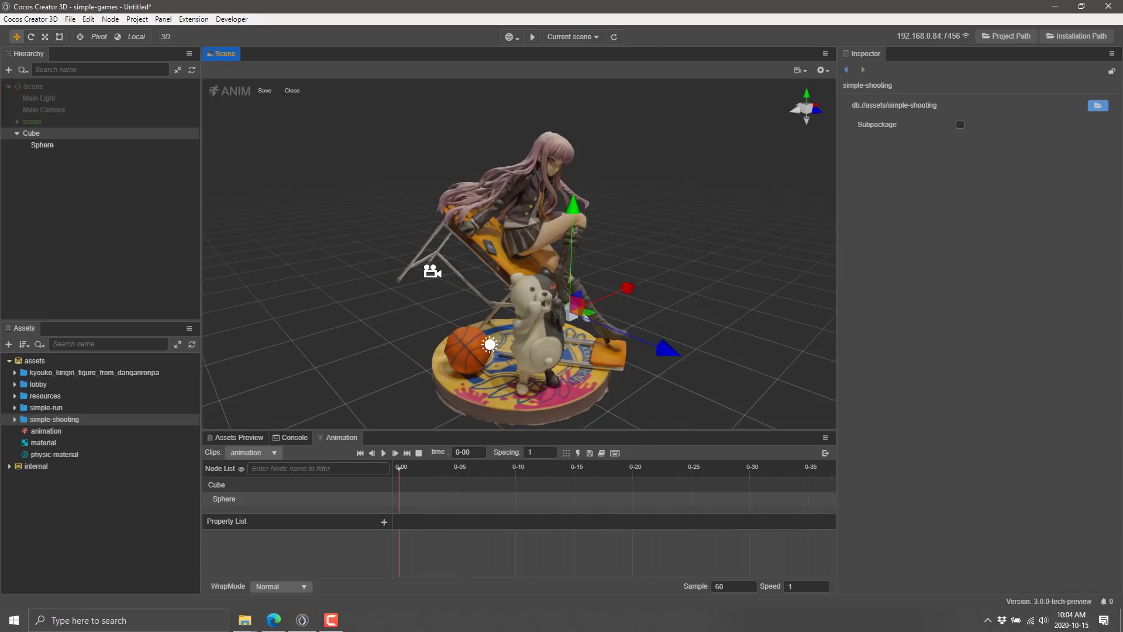
right_click_drag(636, 248, 421, 271)
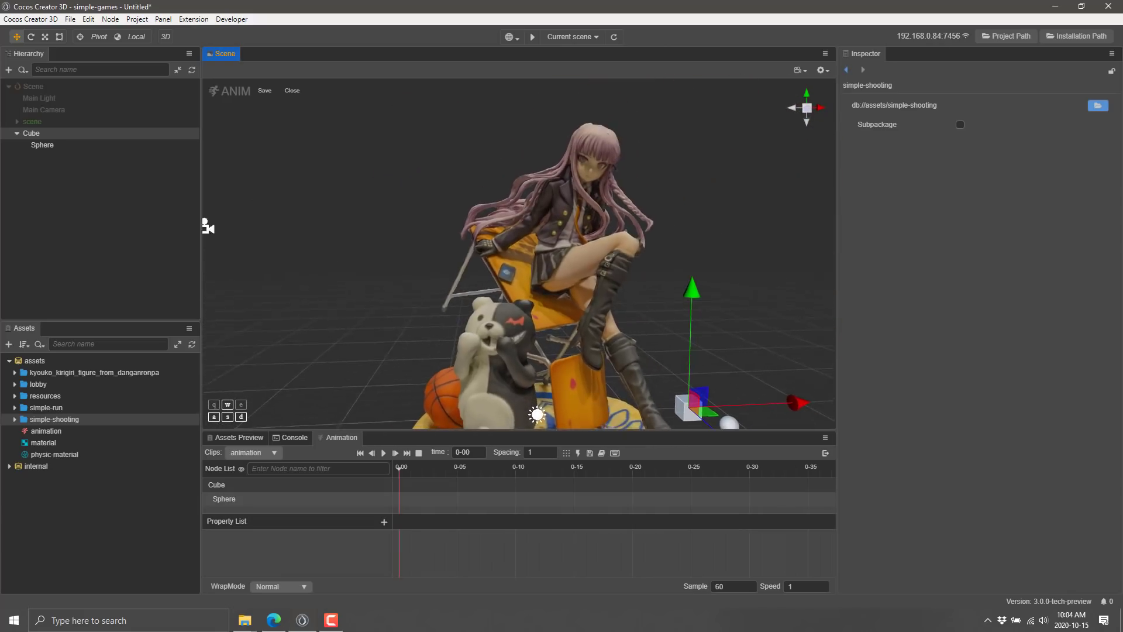
right_click_drag(208, 227, 270, 204)
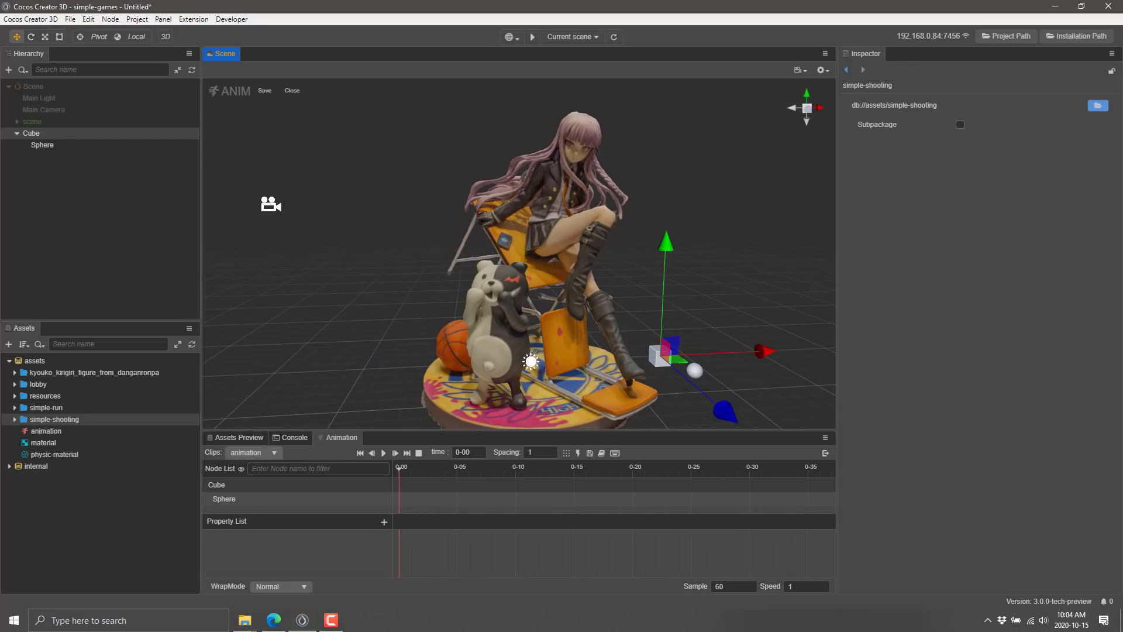